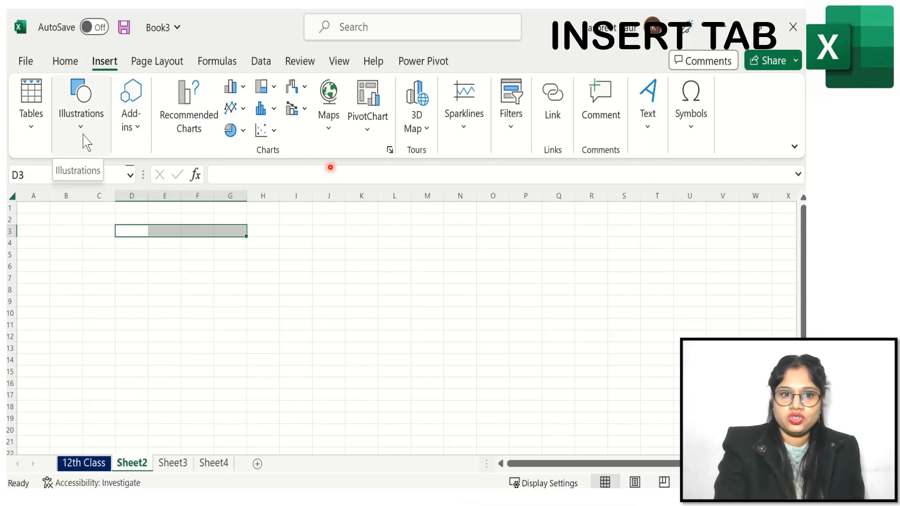
- Open the Stock Images library for pictures and browse its Icons, Cutout People, Stickers, Illustrations and Cartoon People categories
click(82, 120)
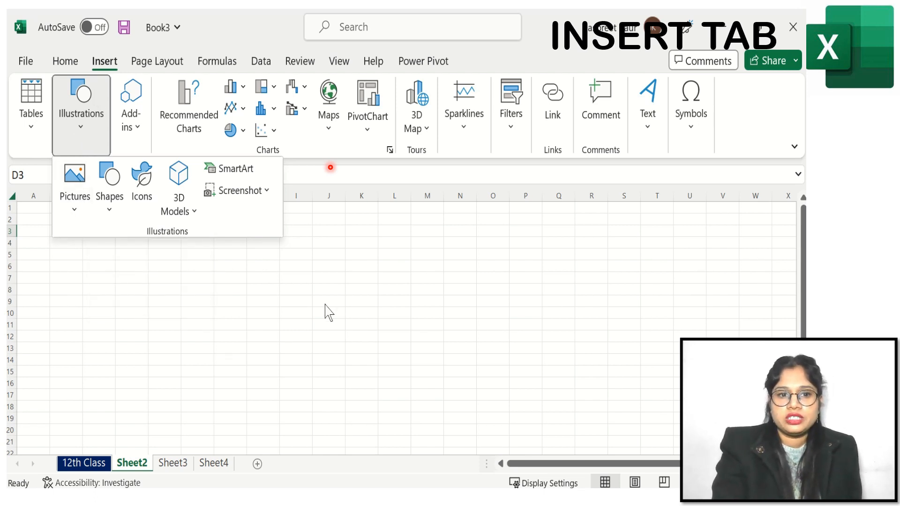
click(75, 209)
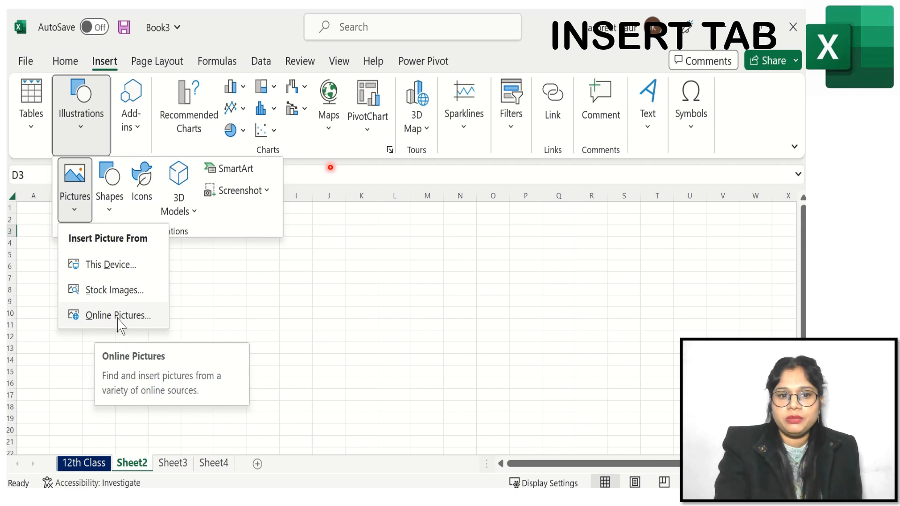
click(105, 292)
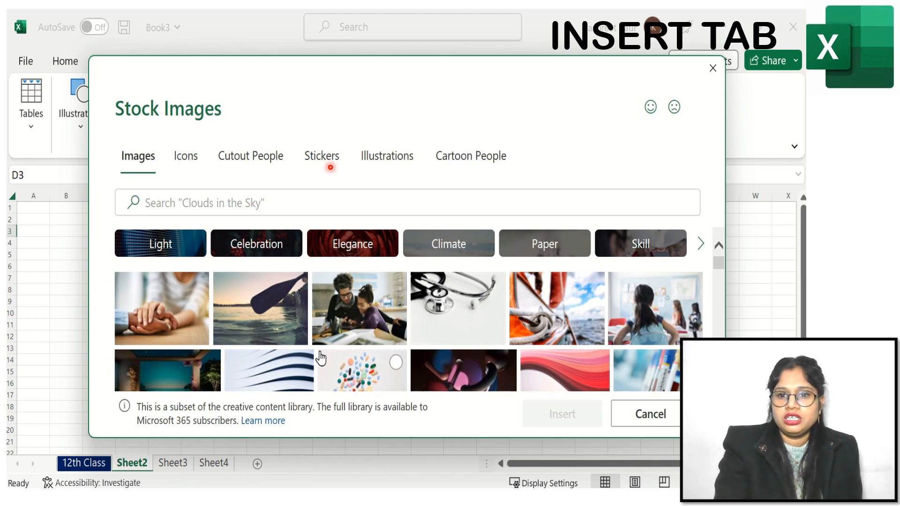
click(186, 159)
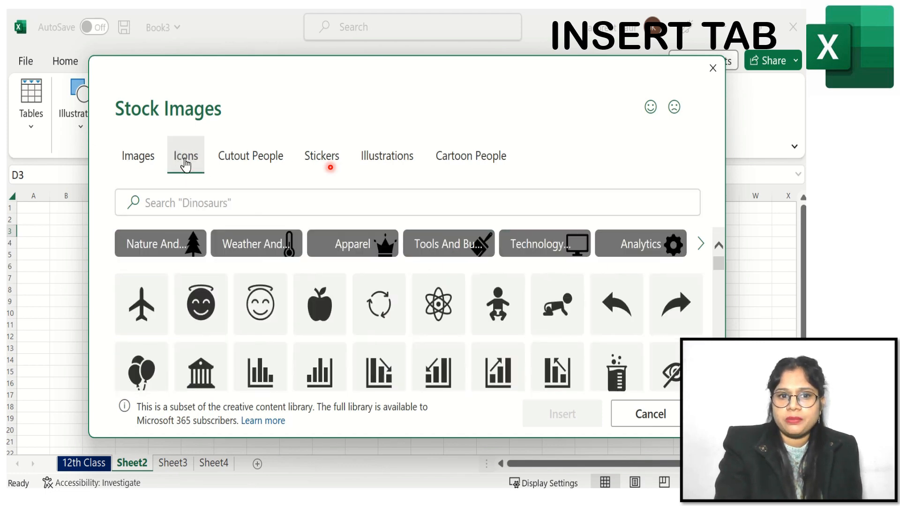
click(245, 164)
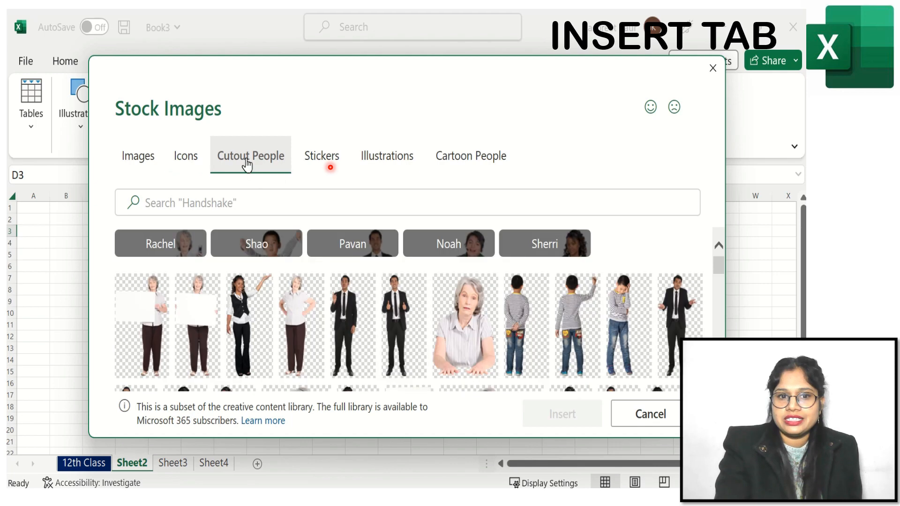
click(341, 162)
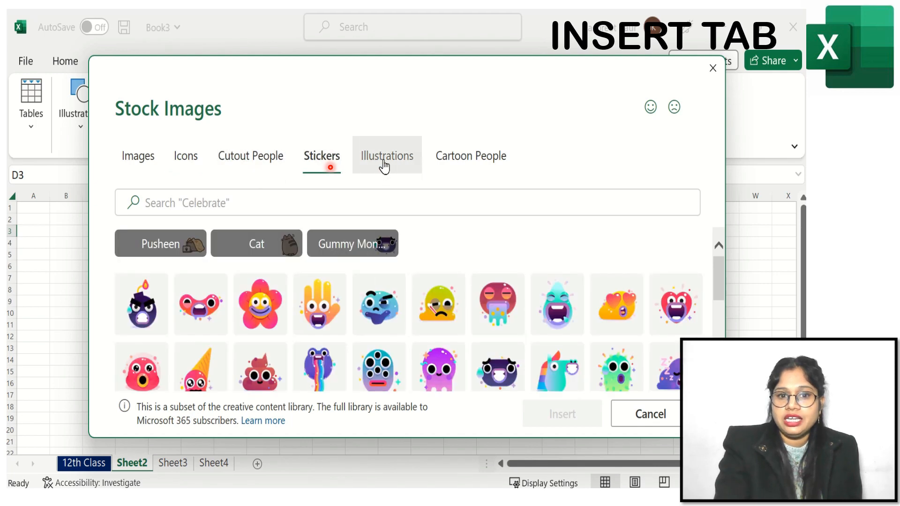
click(384, 164)
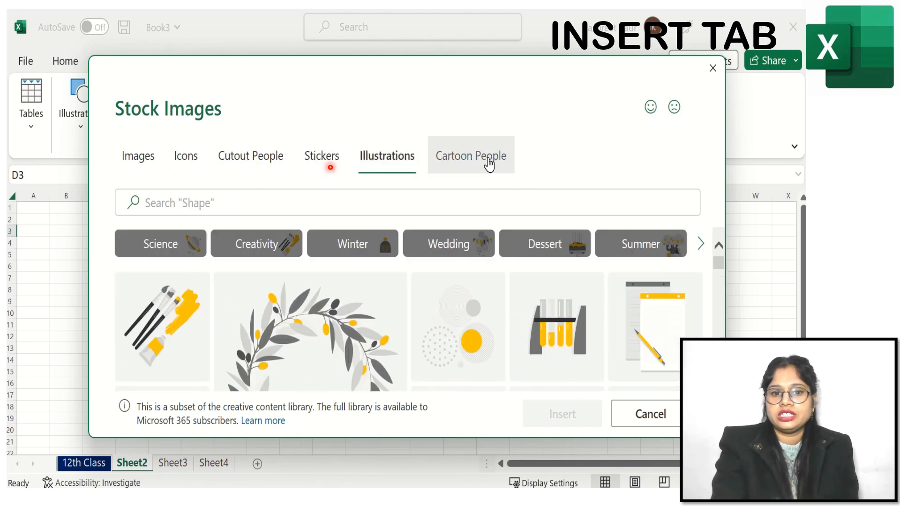
click(489, 164)
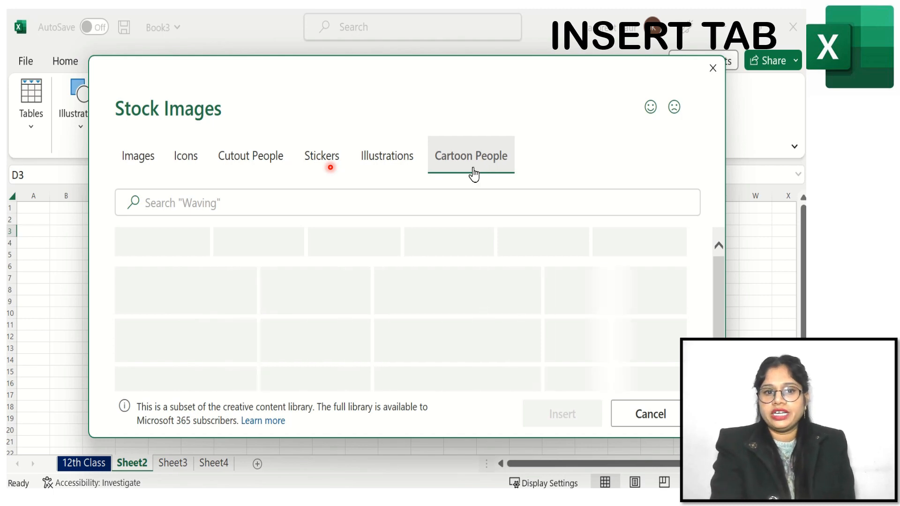
click(136, 162)
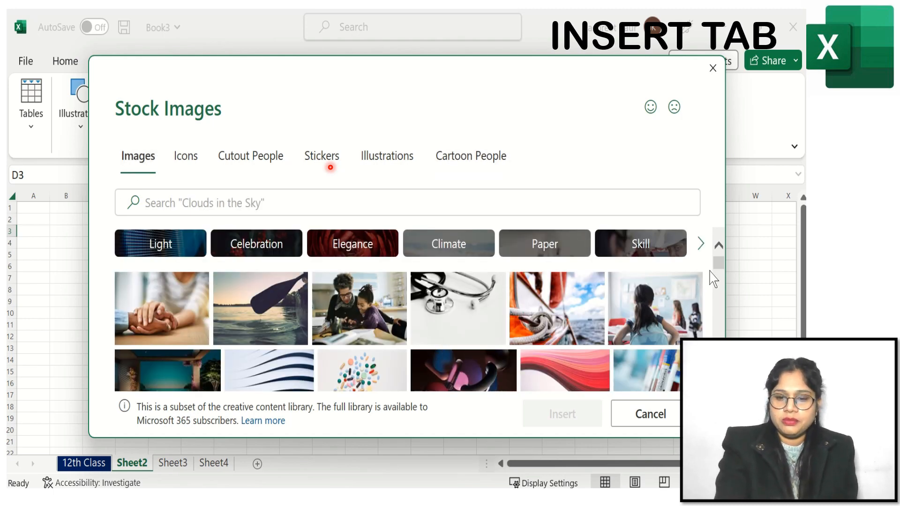
- Insert the pink and purple coral-like stock image into the sheet
drag(720, 264, 720, 280)
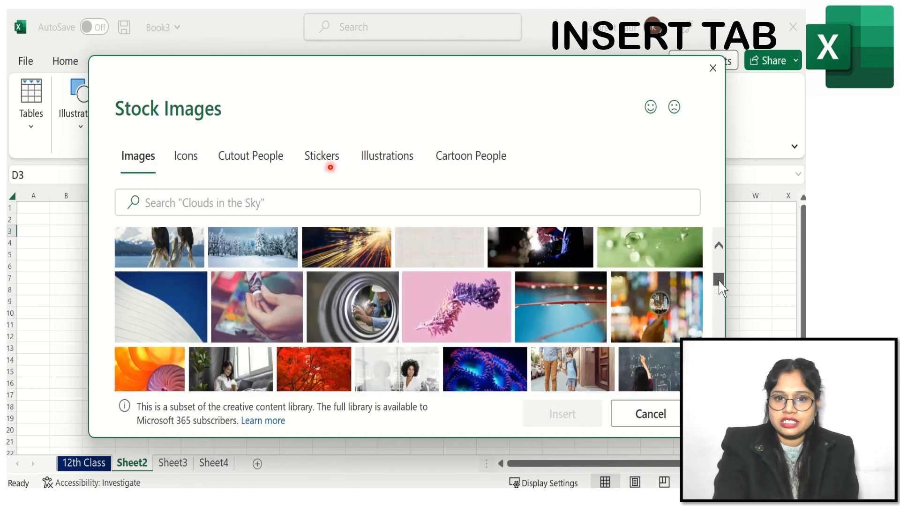
click(458, 309)
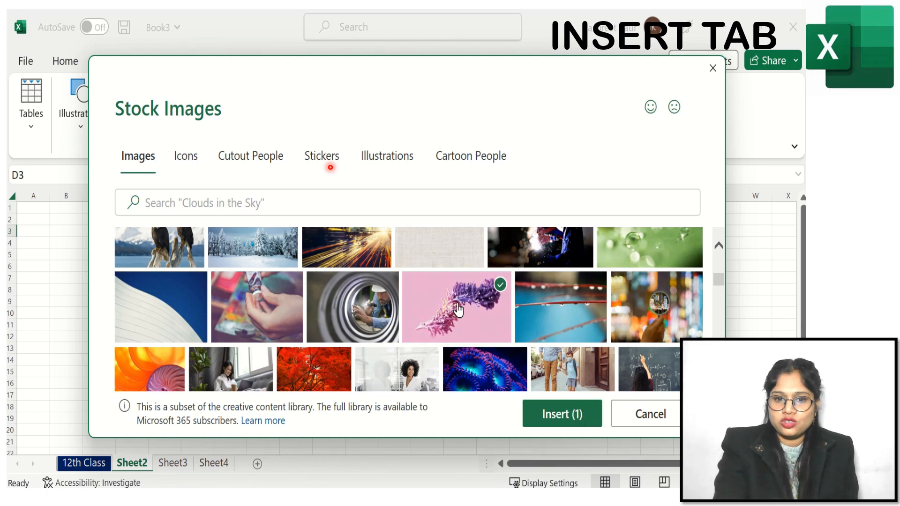
click(562, 415)
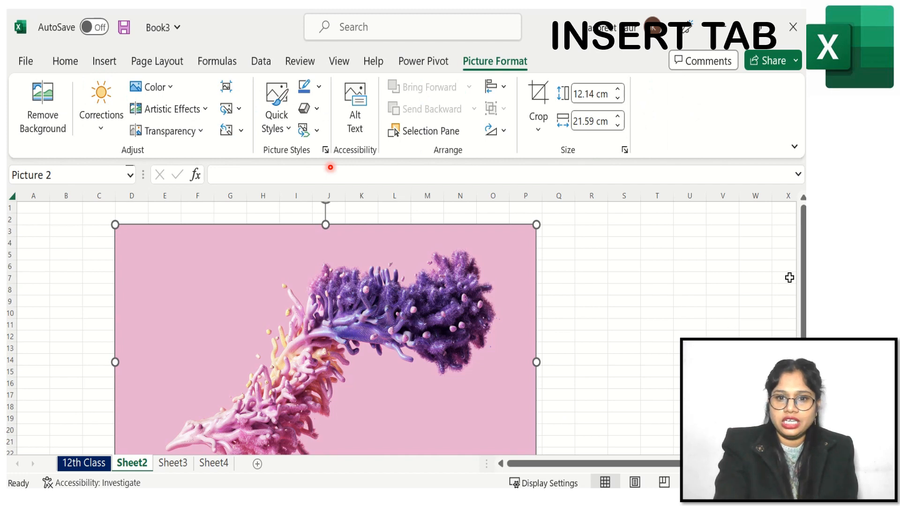
- Resize the picture to about 7.05 cm by 12.54 cm and place it near cell A4
drag(803, 269, 803, 276)
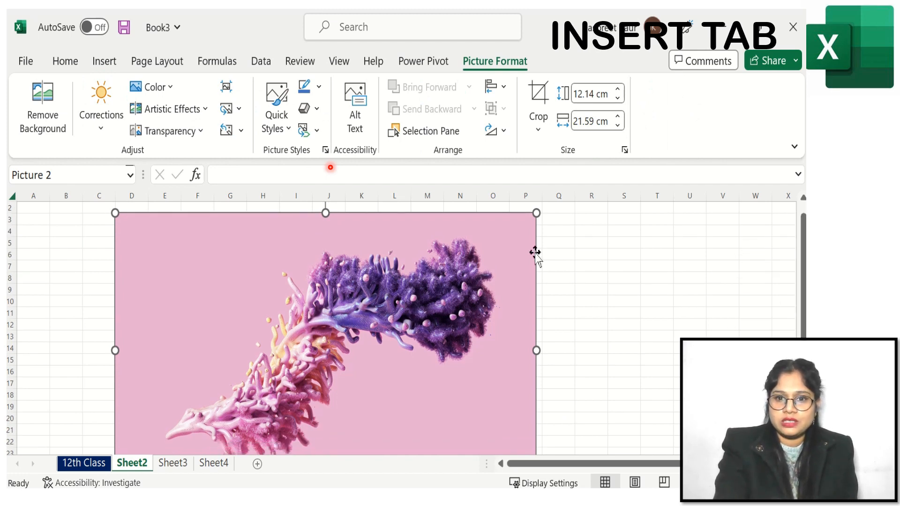
drag(536, 212, 406, 298)
drag(258, 392, 157, 302)
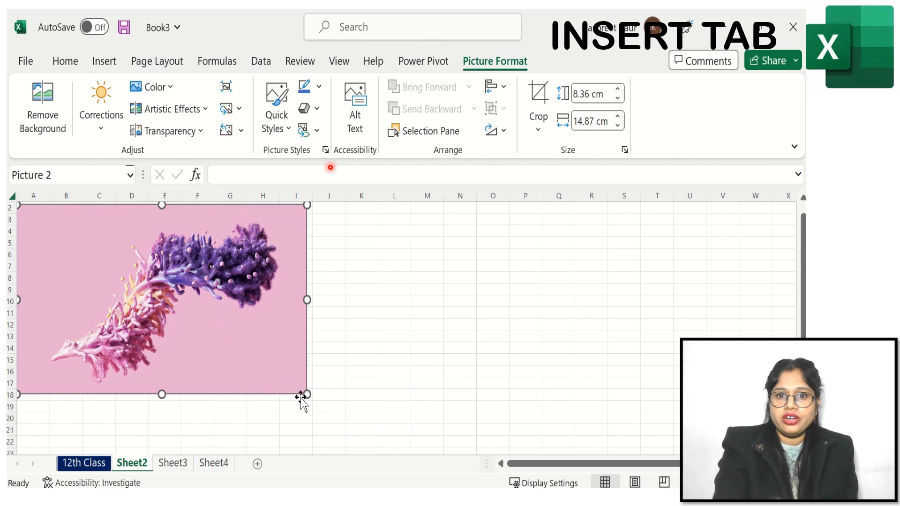
drag(307, 393, 262, 367)
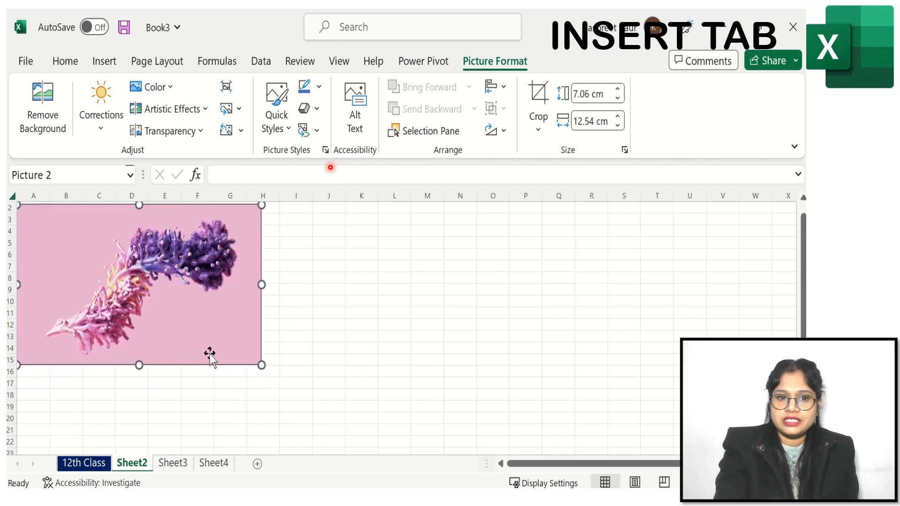
mouse_move(174, 268)
mouse_down()
mouse_move(189, 289)
mouse_move(185, 281)
mouse_up()
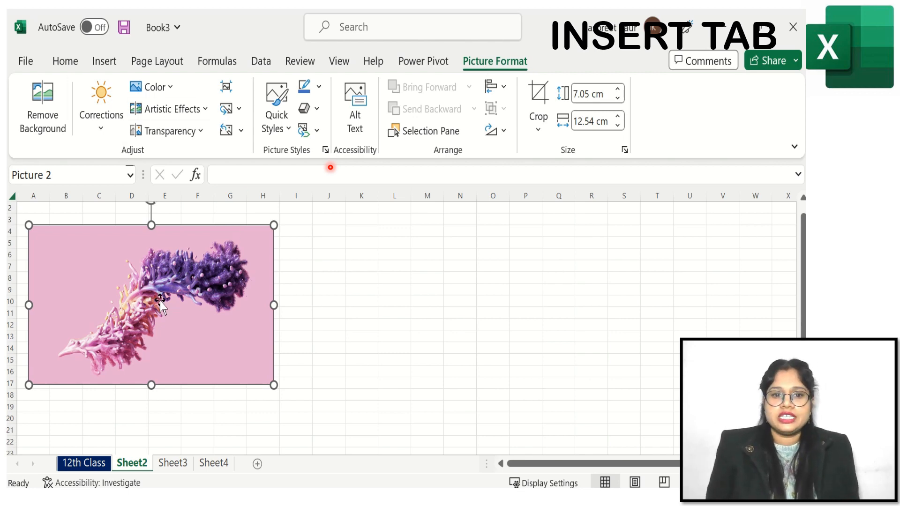
- Crop the picture's left side so it becomes about 7 cm square
click(540, 96)
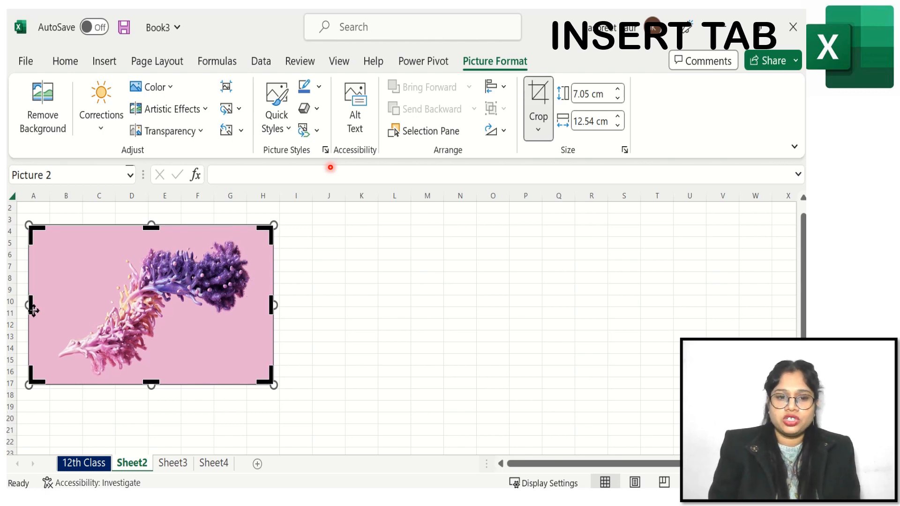
drag(30, 305, 139, 305)
click(333, 291)
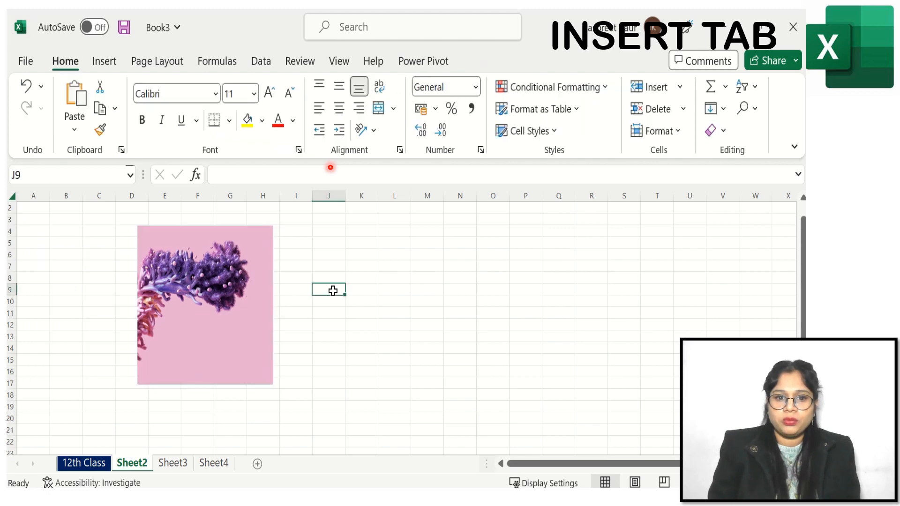
- Apply a darker Brightness/Contrast correction preset to the picture
click(207, 300)
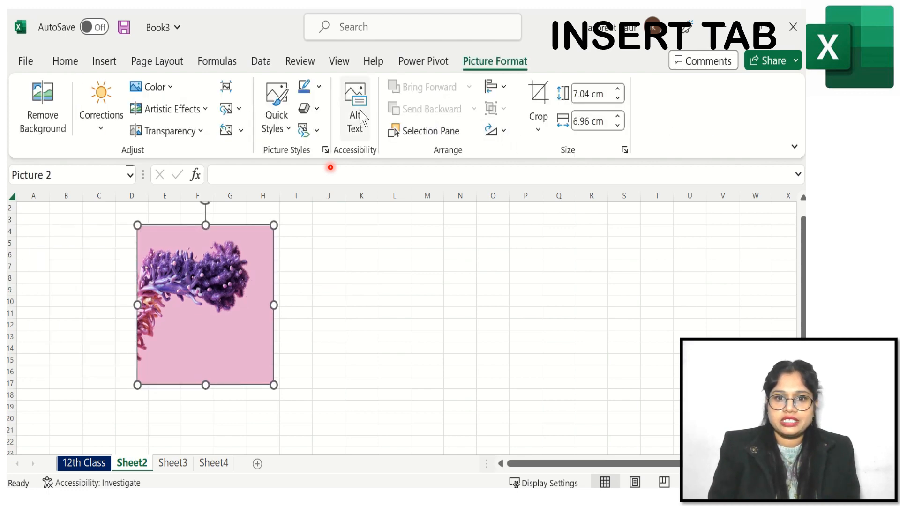
click(101, 116)
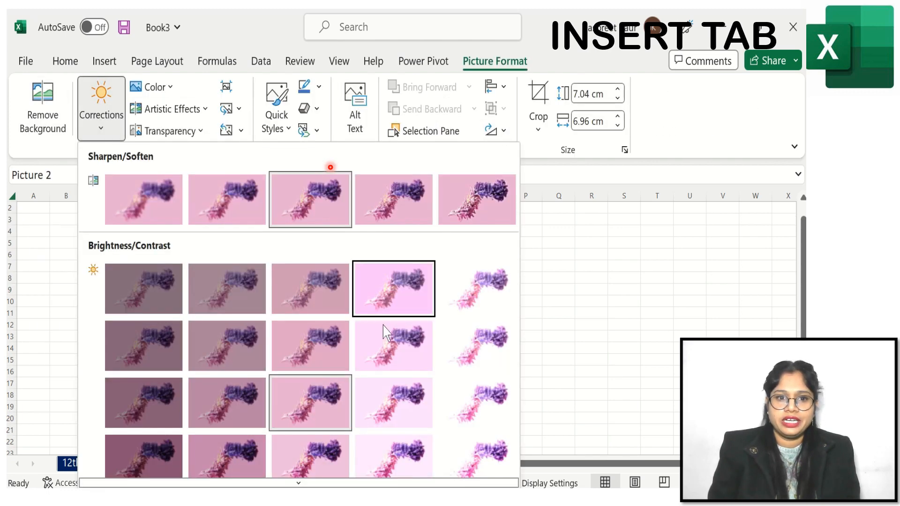
click(478, 396)
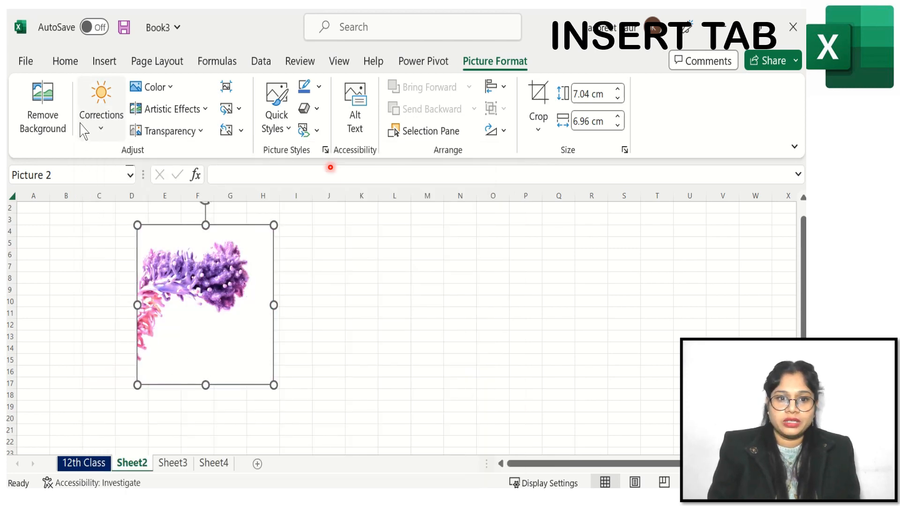
click(103, 134)
click(246, 342)
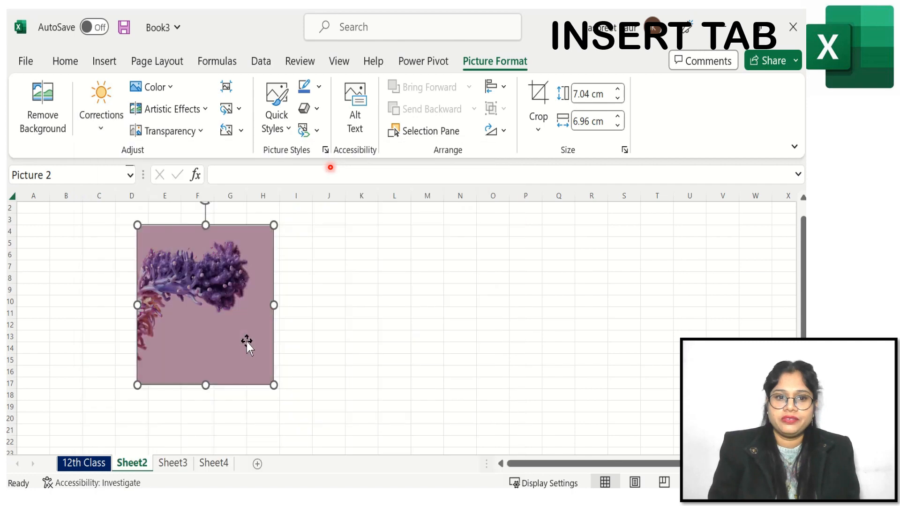
- Recolor the picture in a gold tone and apply an artistic effect to it
click(172, 88)
click(516, 441)
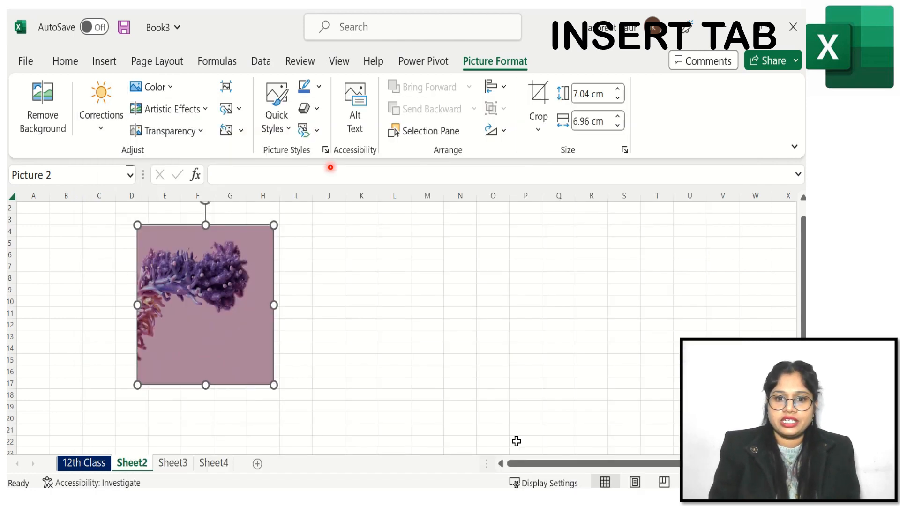
click(204, 109)
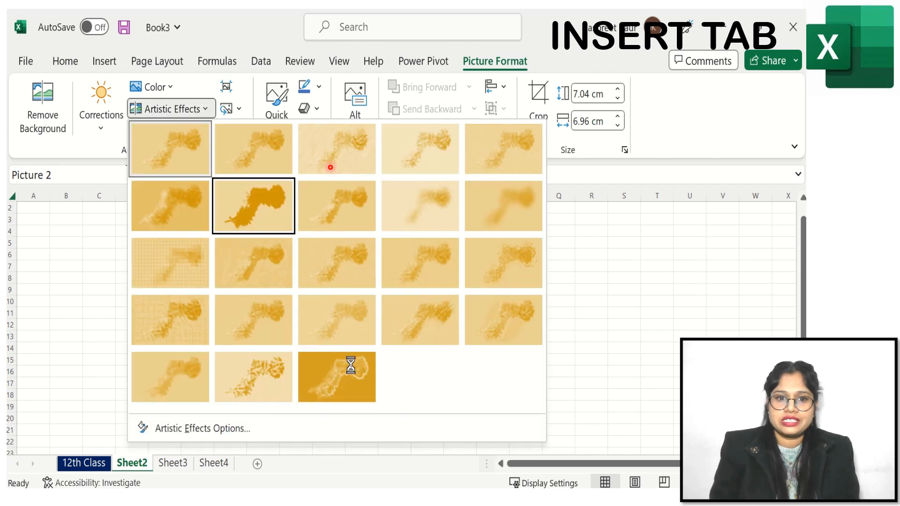
click(437, 328)
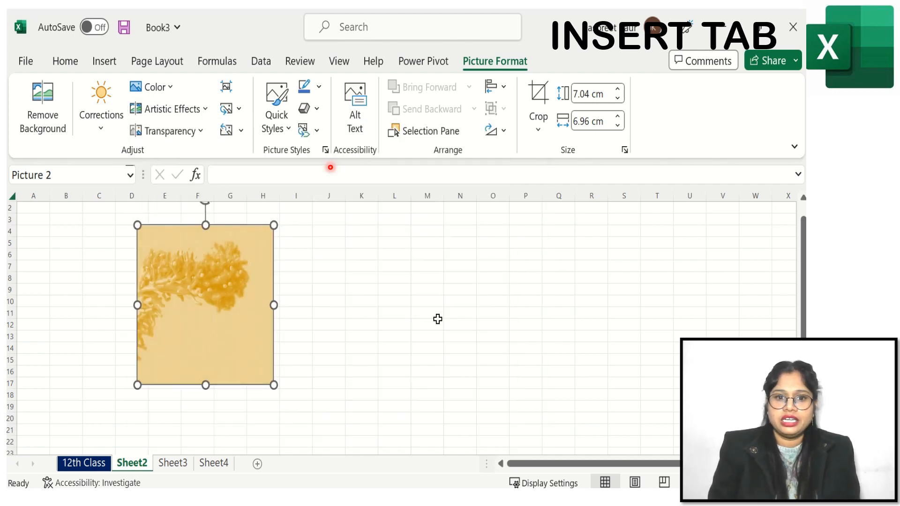
click(201, 133)
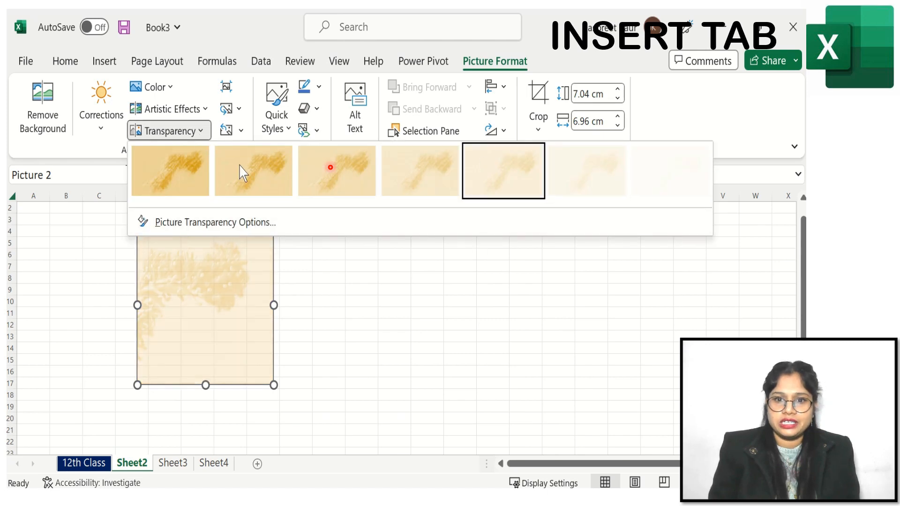
click(330, 321)
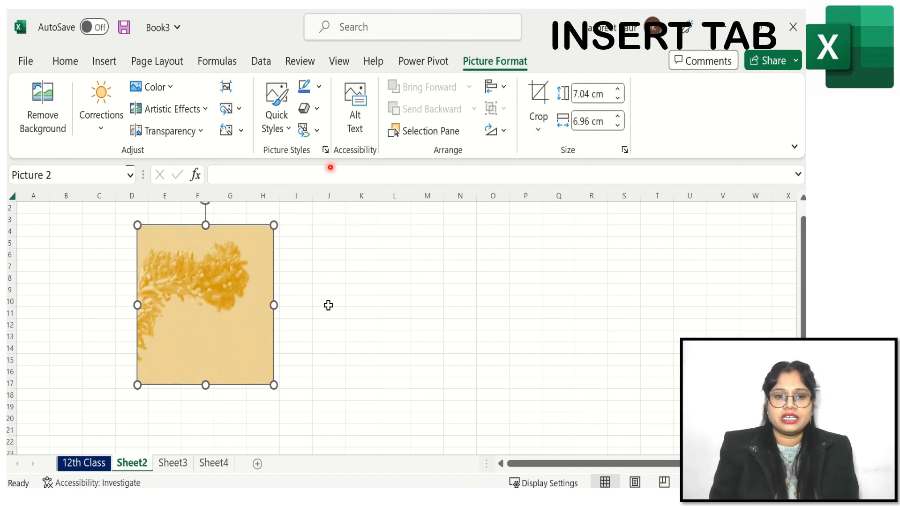
click(239, 110)
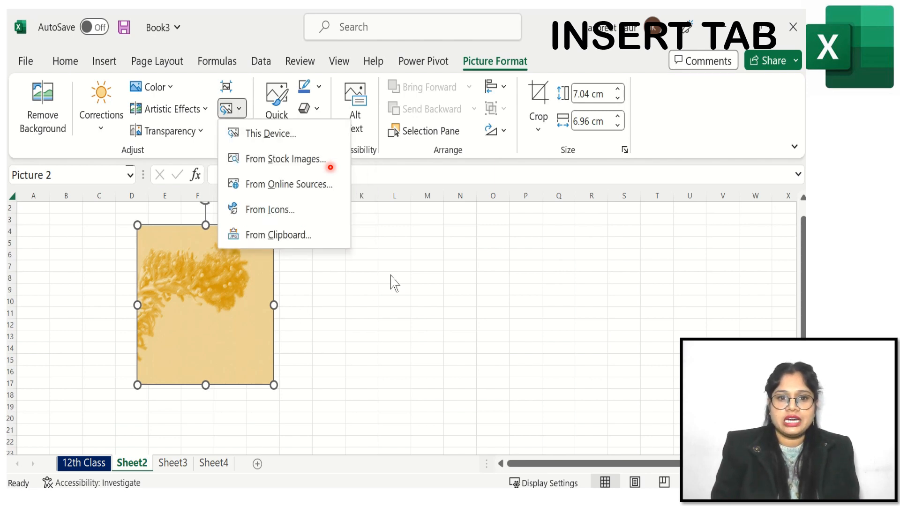
key(Escape)
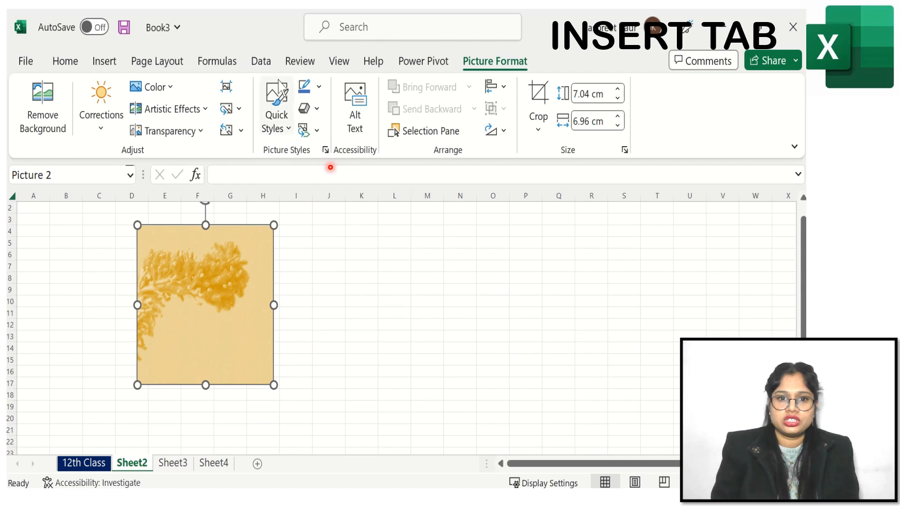
- Apply an oval picture style with a dark border and shadow to the picture
click(277, 111)
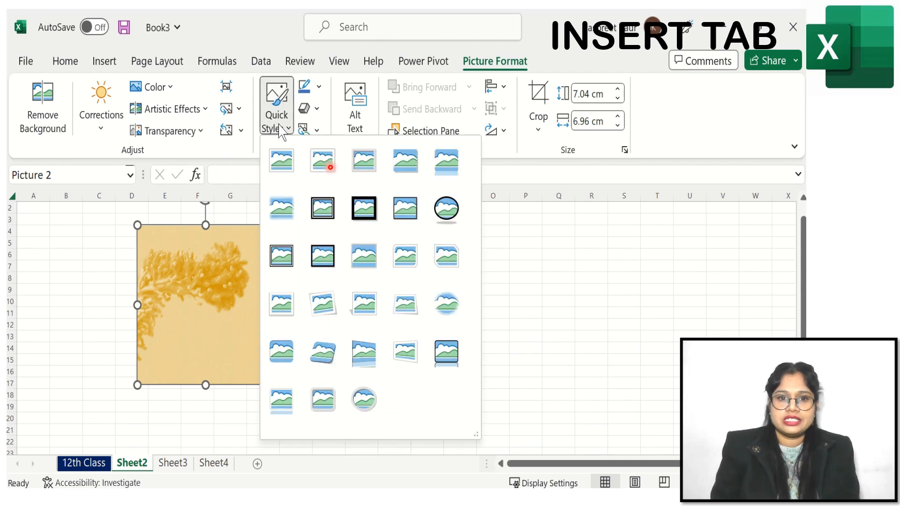
click(447, 206)
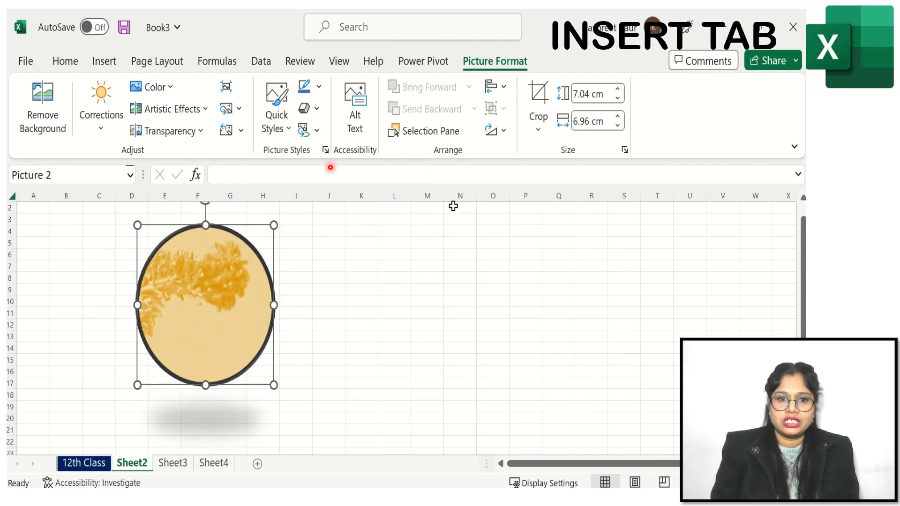
click(318, 86)
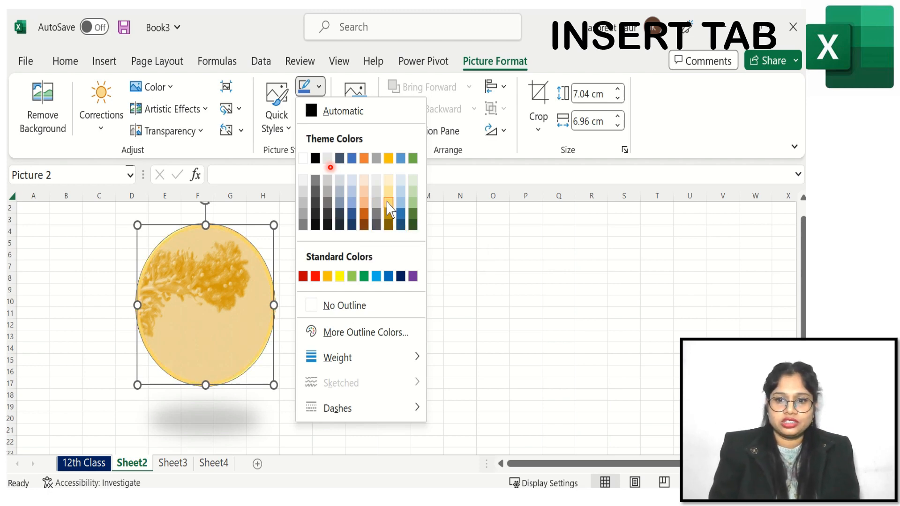
click(496, 224)
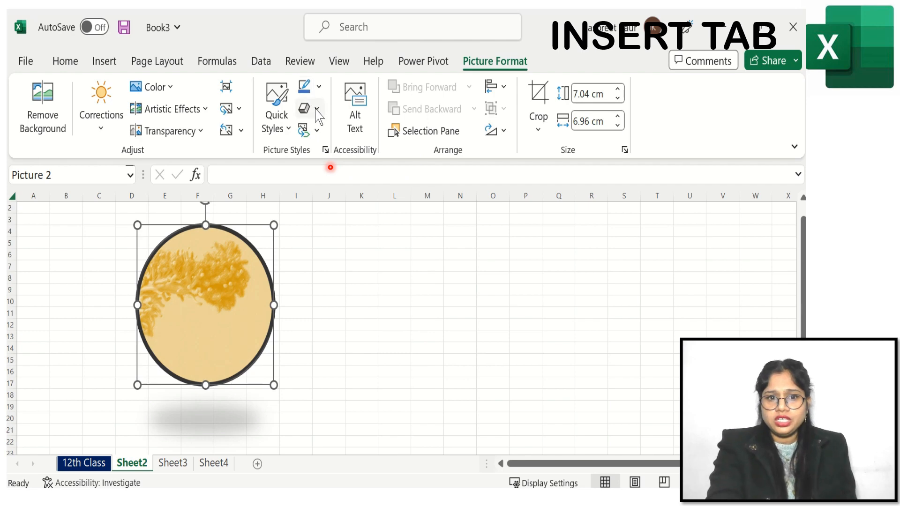
- Apply an inner shadow effect to the picture
click(316, 109)
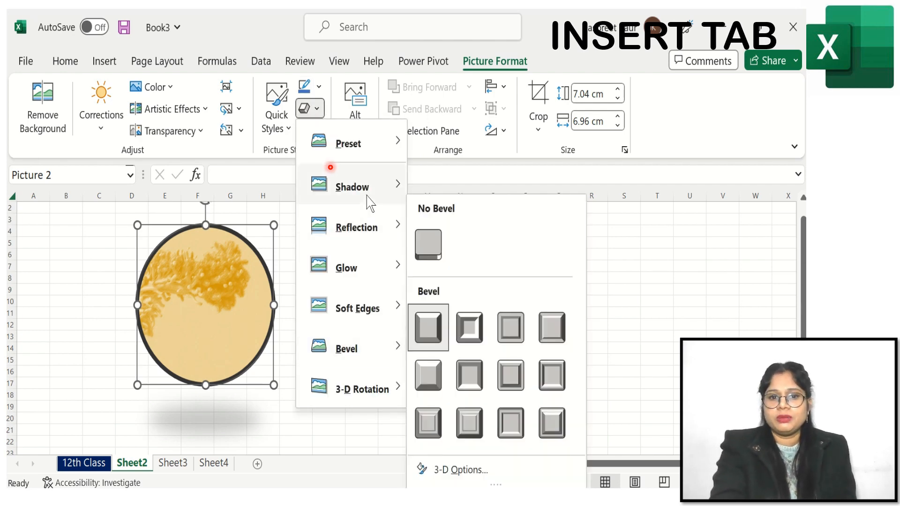
mouse_move(371, 198)
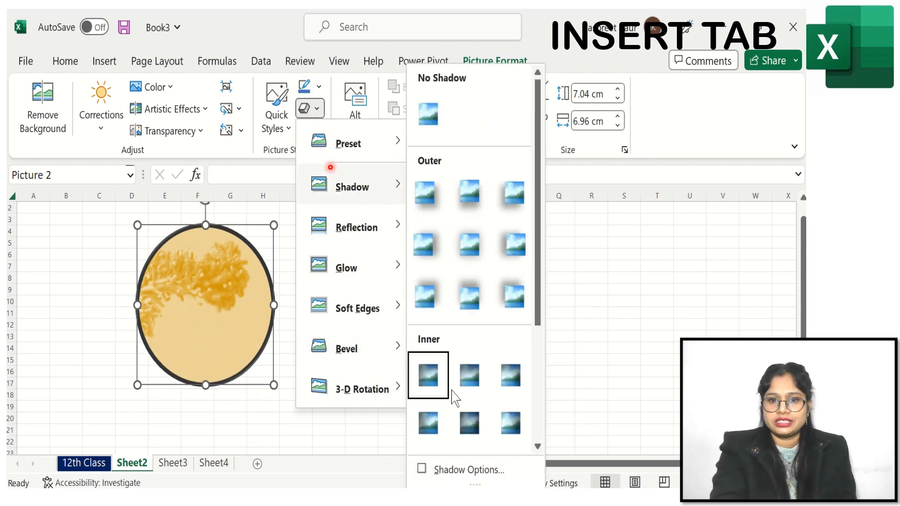
click(518, 386)
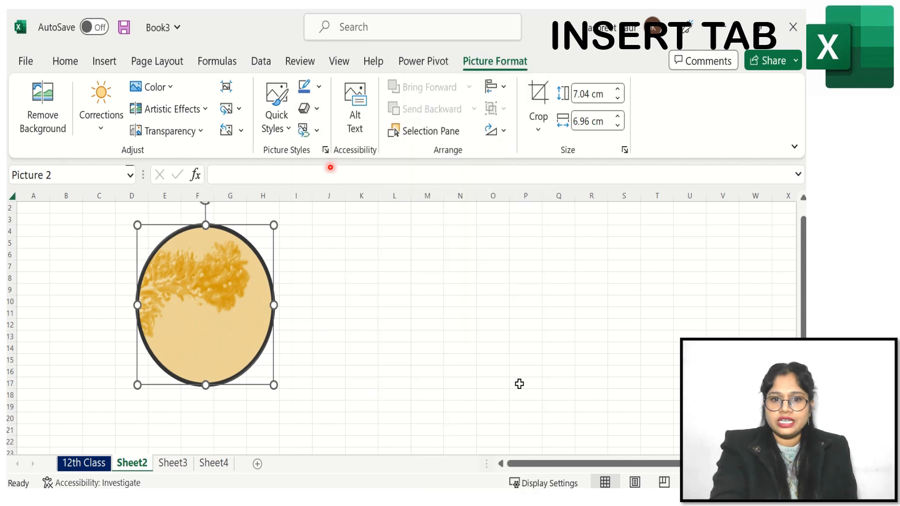
- Apply a 2.5 point soft edges effect to the picture
click(318, 112)
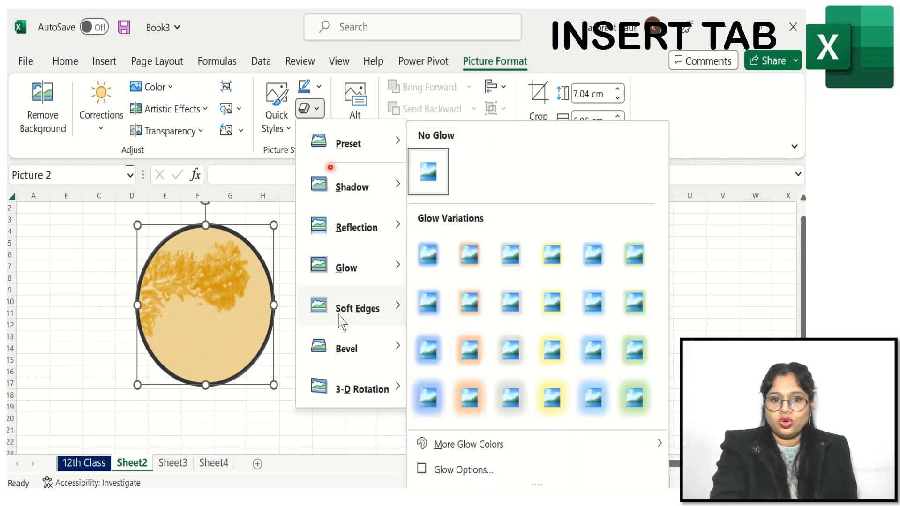
mouse_move(349, 314)
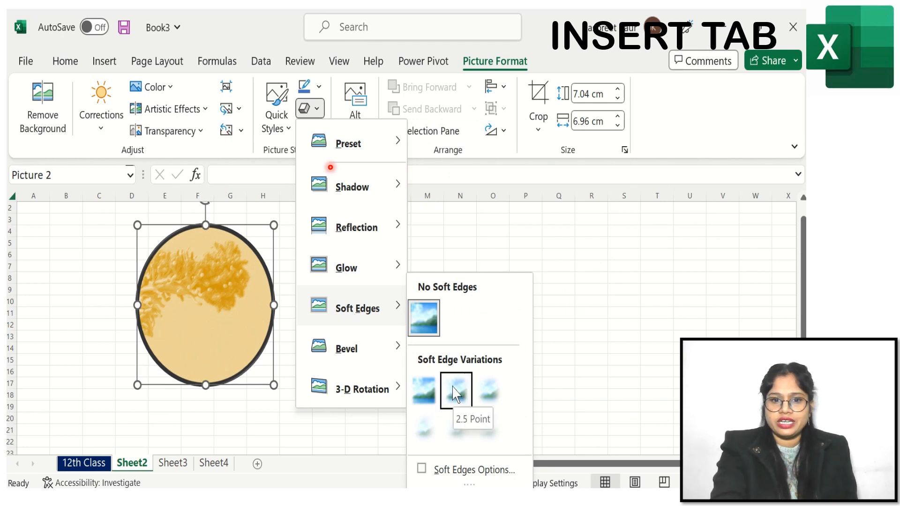
click(455, 402)
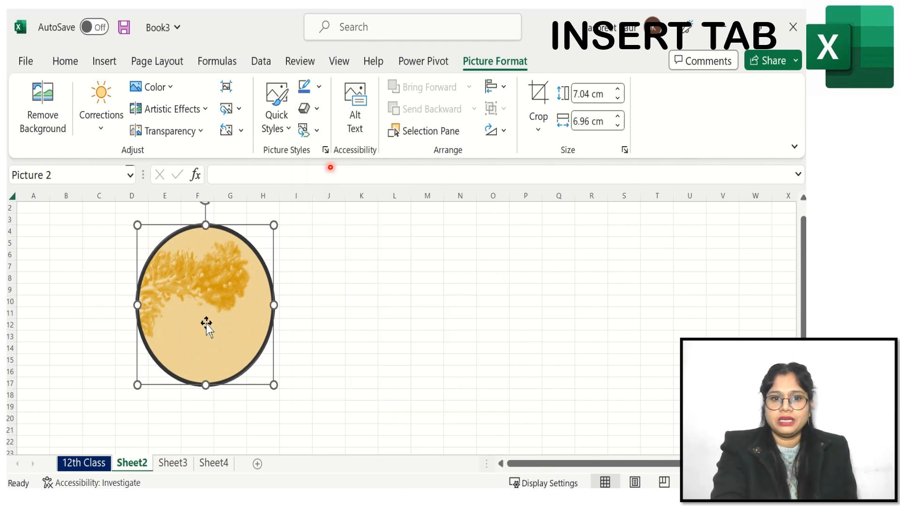
click(319, 131)
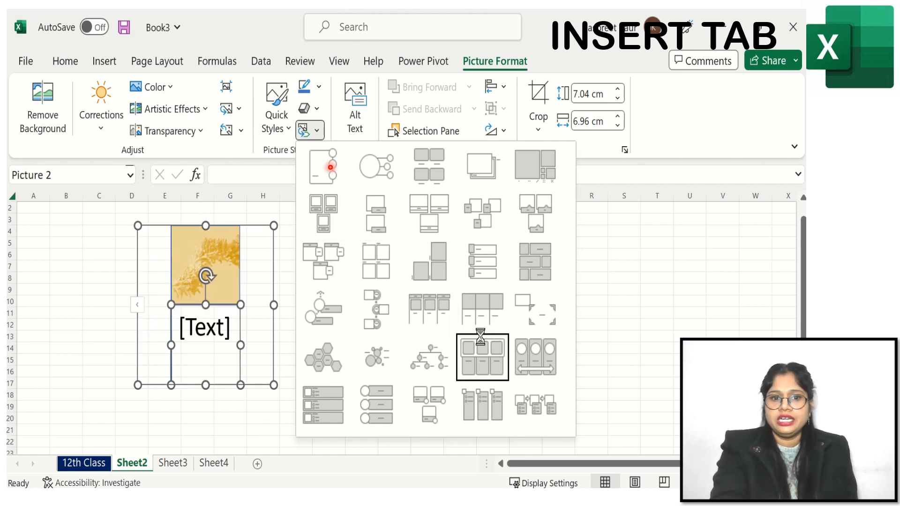
click(624, 280)
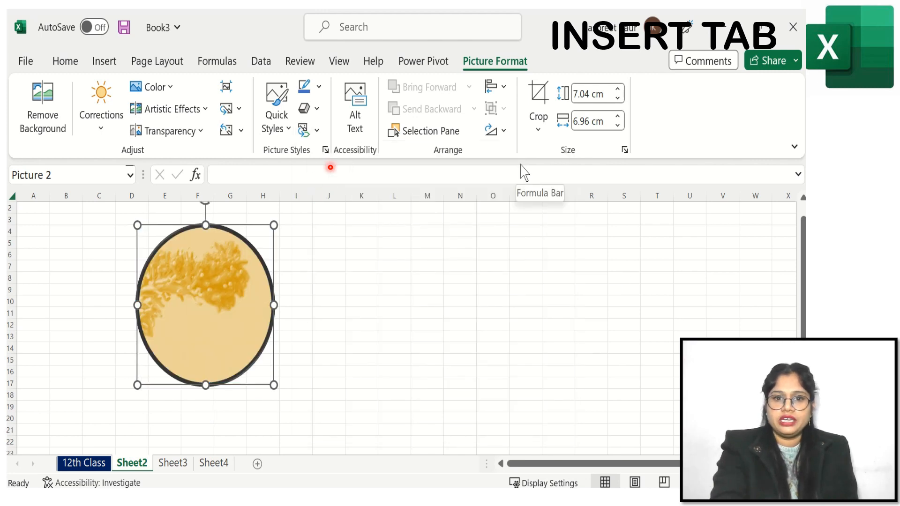
click(47, 121)
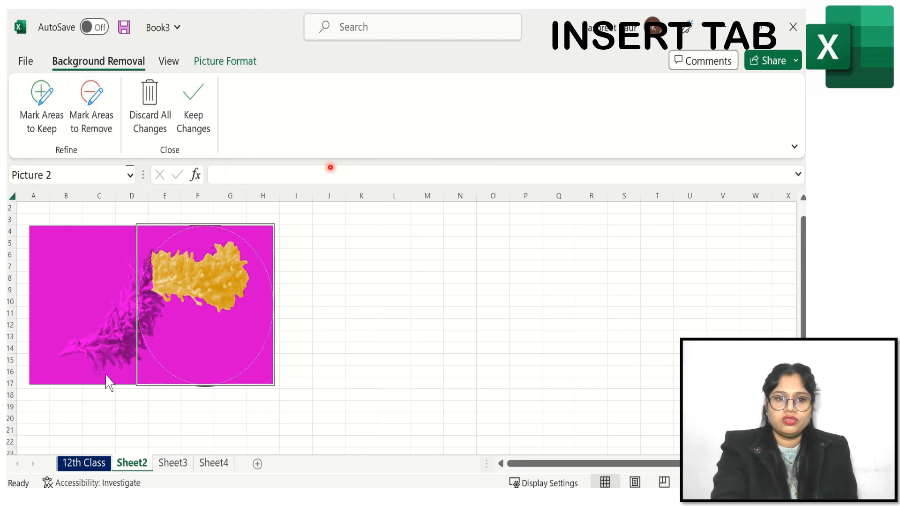
click(157, 119)
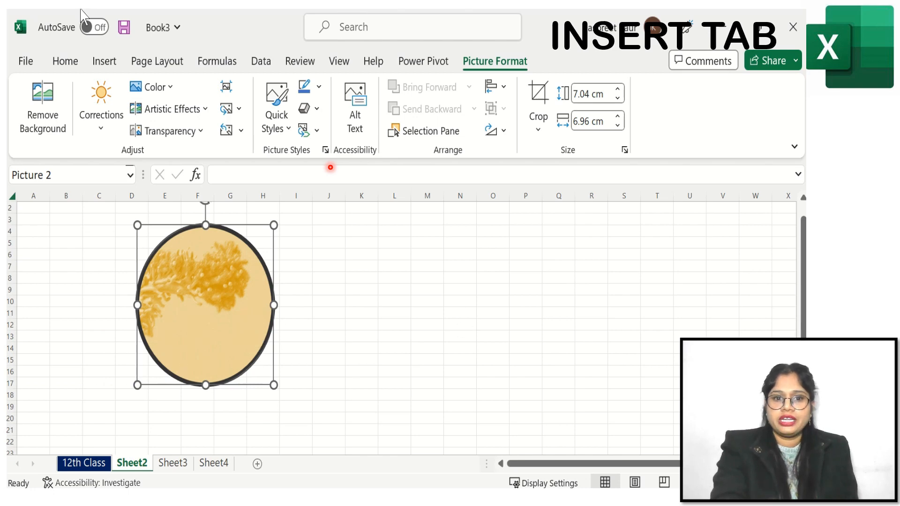
click(26, 62)
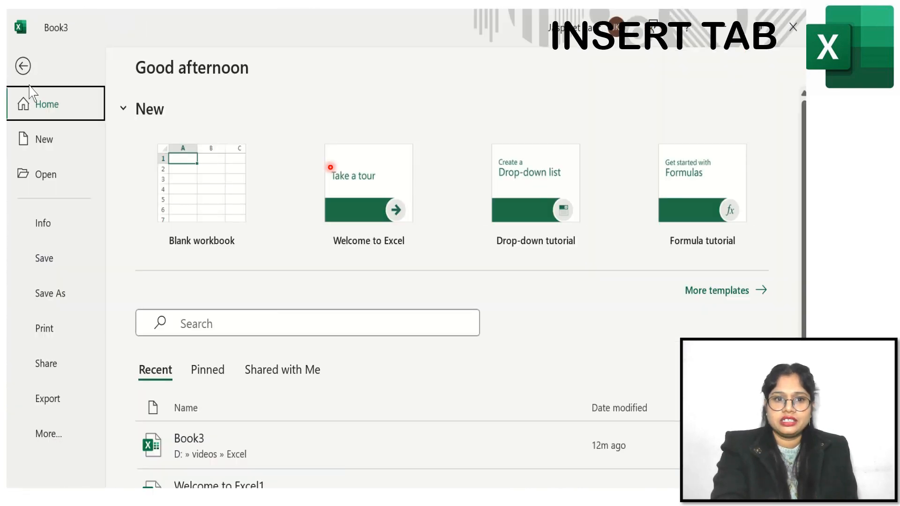
click(23, 66)
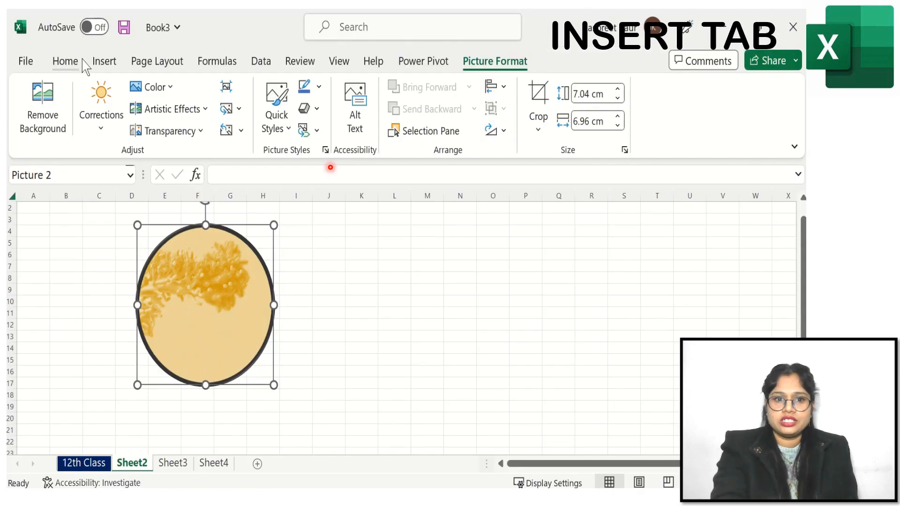
- Undo the picture formatting repeatedly to restore the original uncropped image, then deselect it
click(84, 64)
click(28, 88)
click(27, 89)
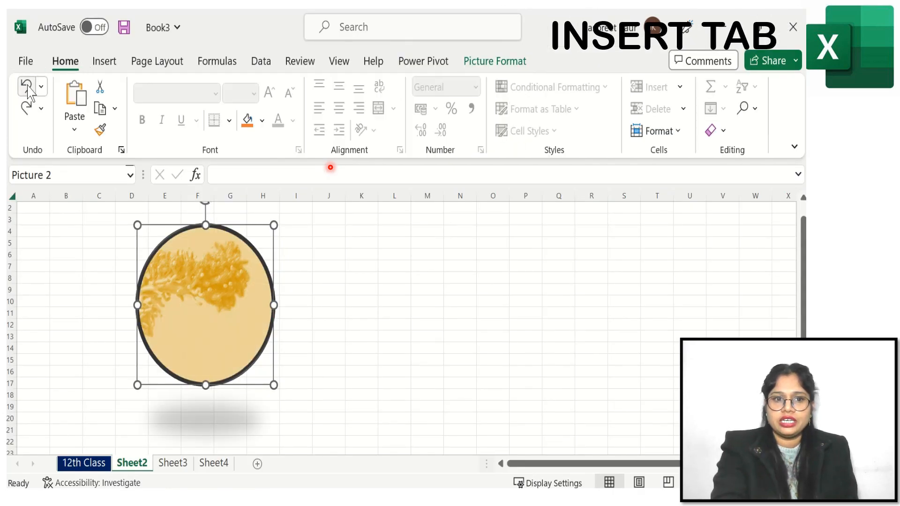
click(27, 88)
click(27, 88)
click(28, 88)
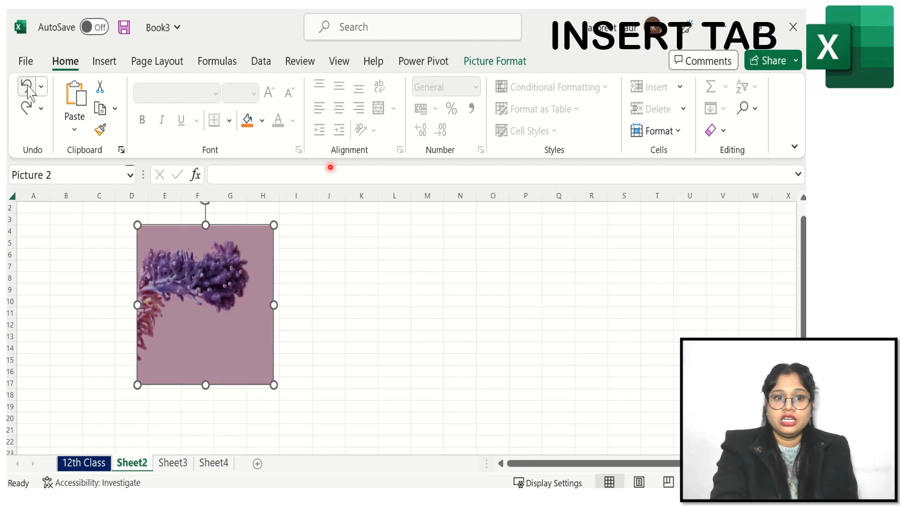
click(27, 88)
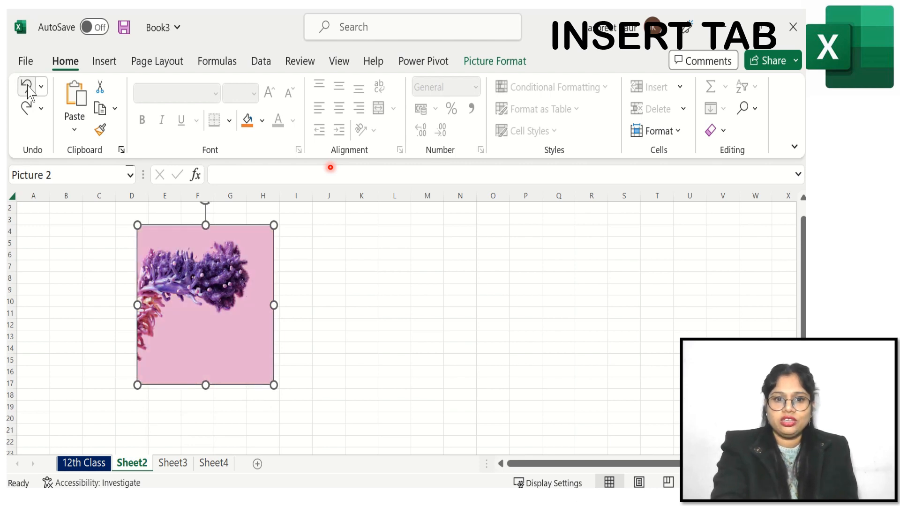
click(28, 88)
click(360, 381)
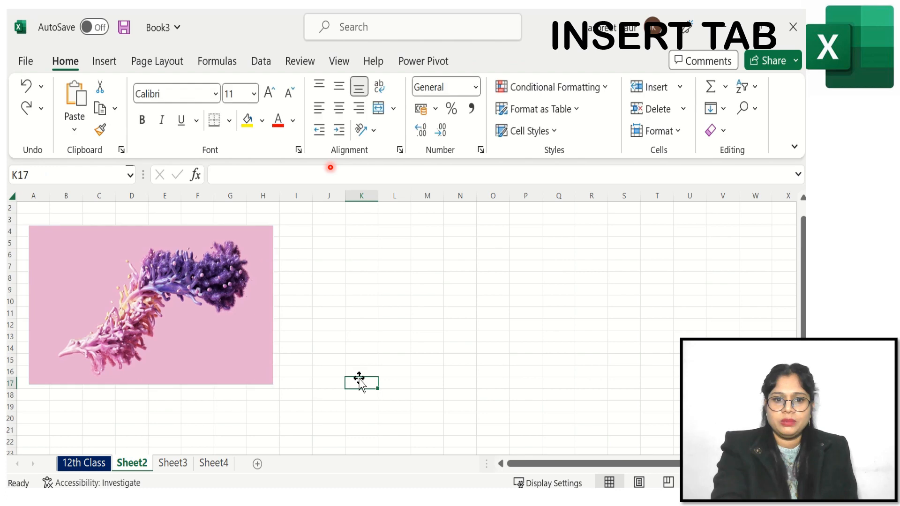
- Insert a rounded rectangle shape about 4.2 cm wide and 2.3 cm tall beside the picture
click(104, 61)
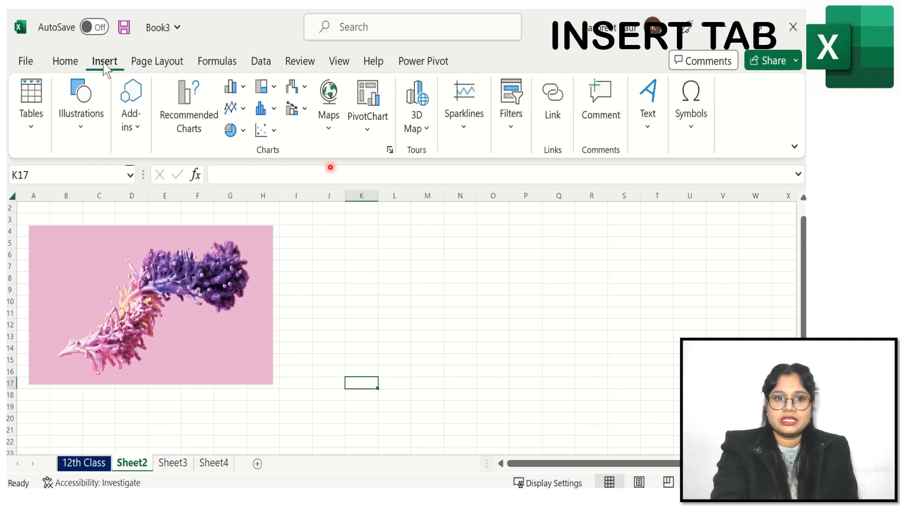
click(99, 141)
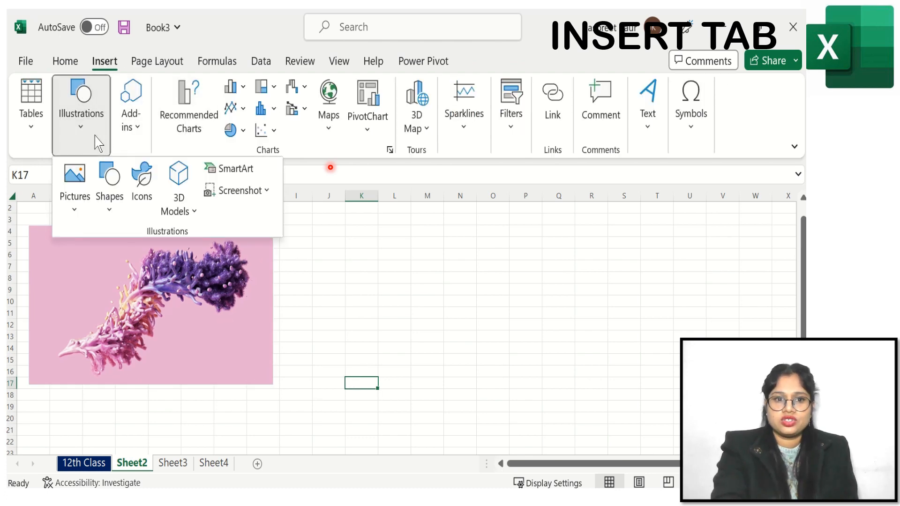
click(110, 192)
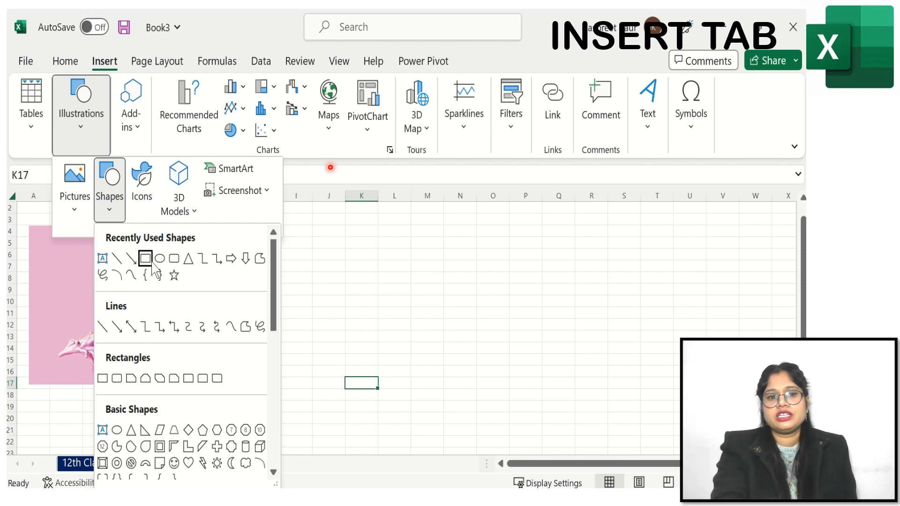
click(174, 258)
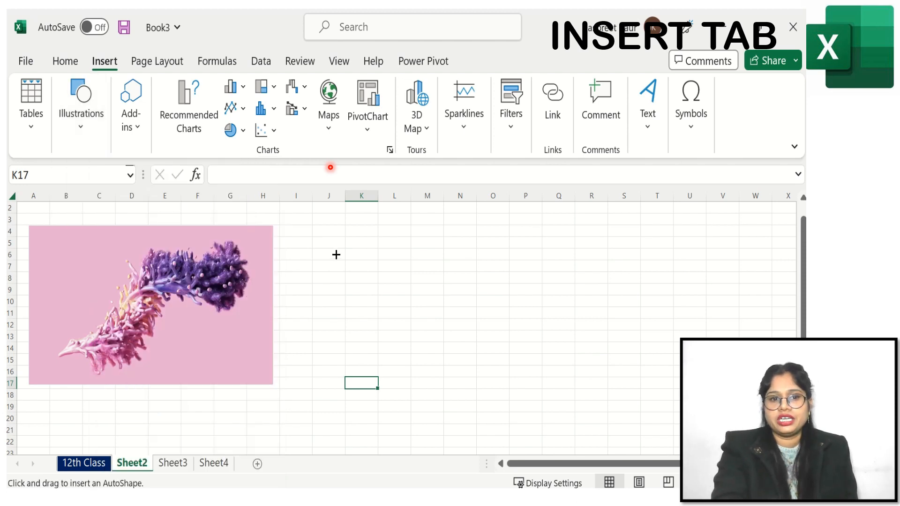
drag(337, 238, 419, 290)
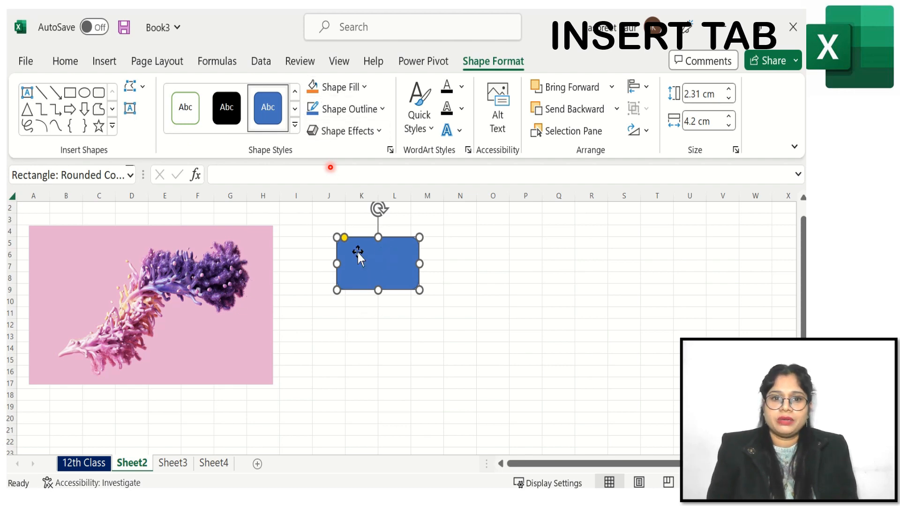
- Apply the white-fill outlined shape style to the rounded rectangle
click(375, 131)
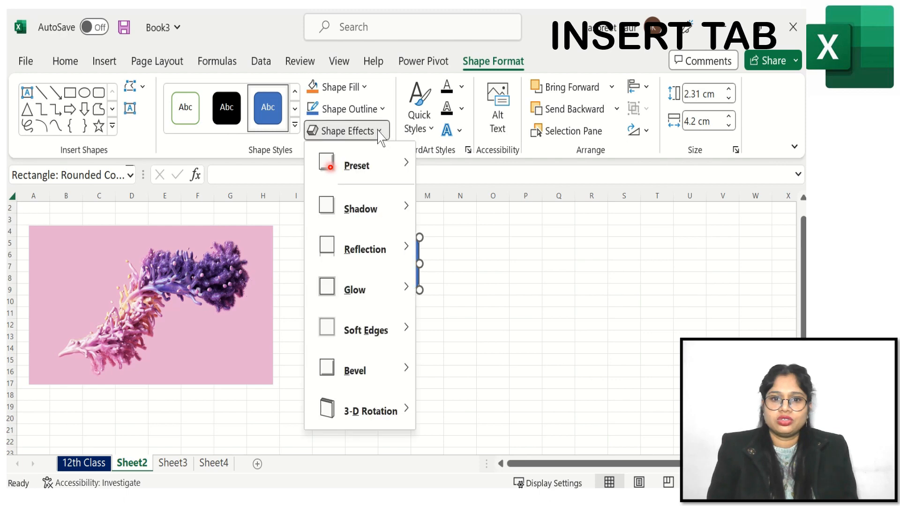
click(533, 294)
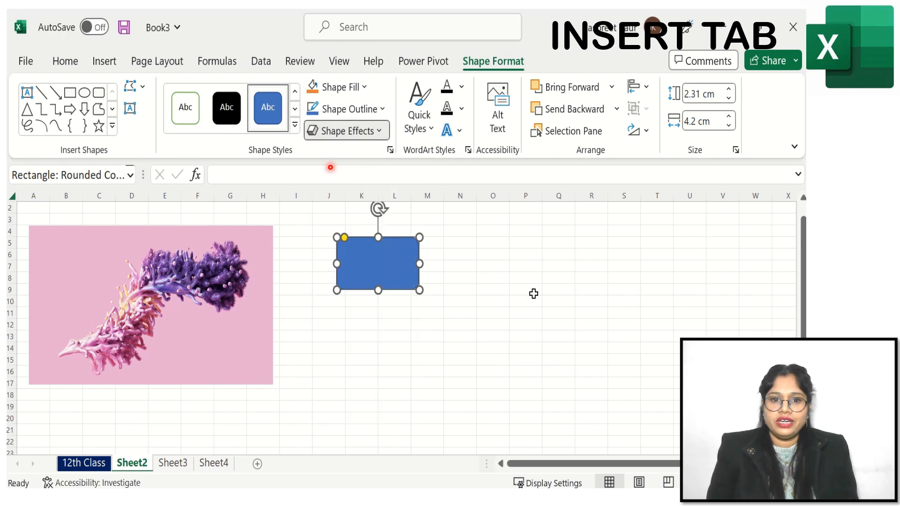
click(425, 123)
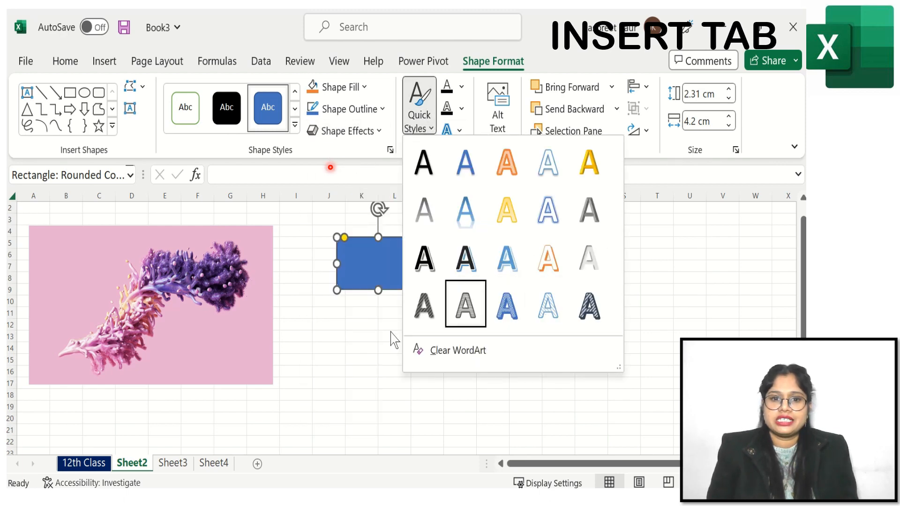
click(372, 342)
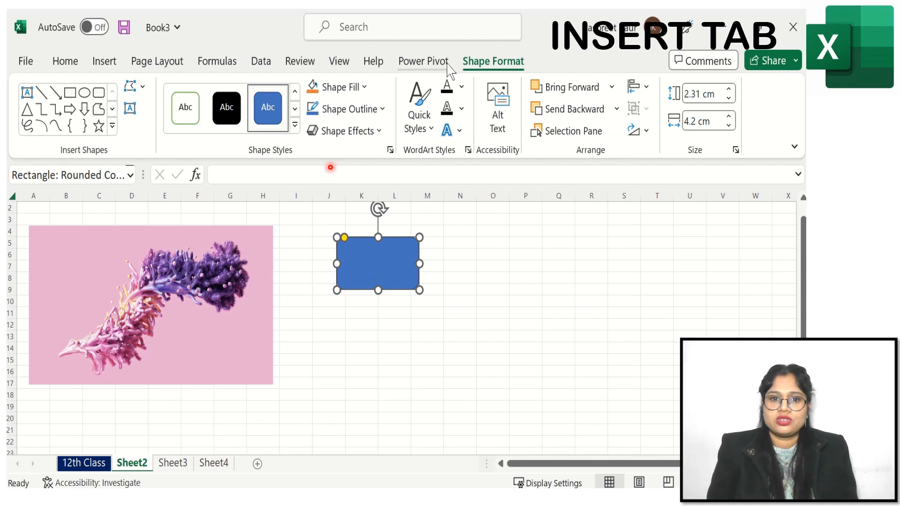
click(186, 111)
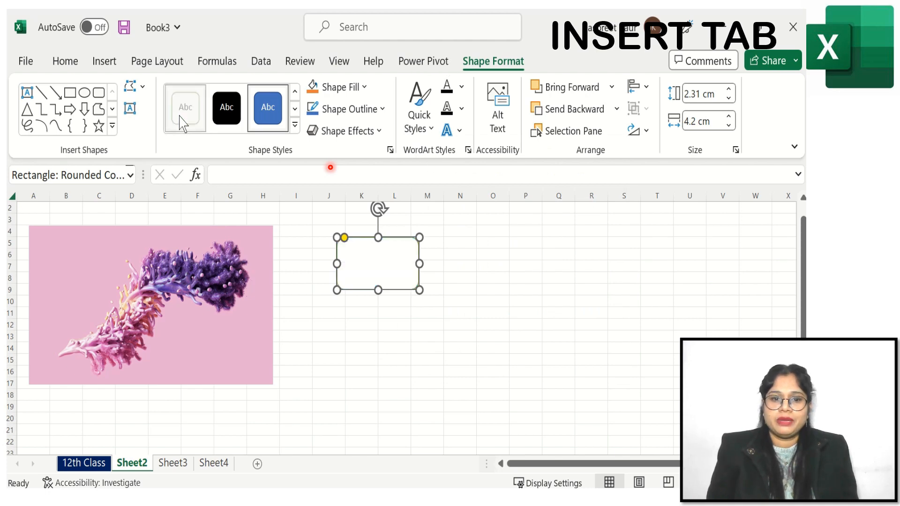
click(295, 126)
click(532, 355)
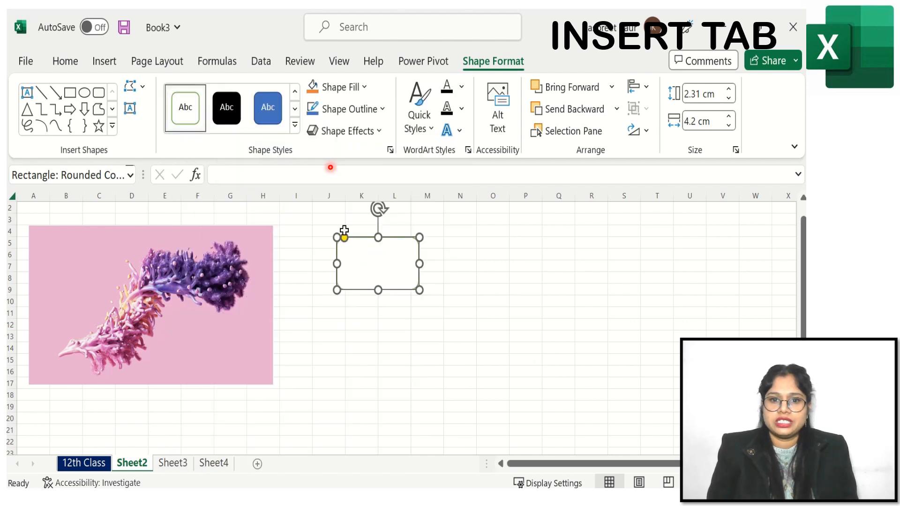
- Add the text Future Care Education inside the rounded rectangle
right_click(387, 264)
click(432, 169)
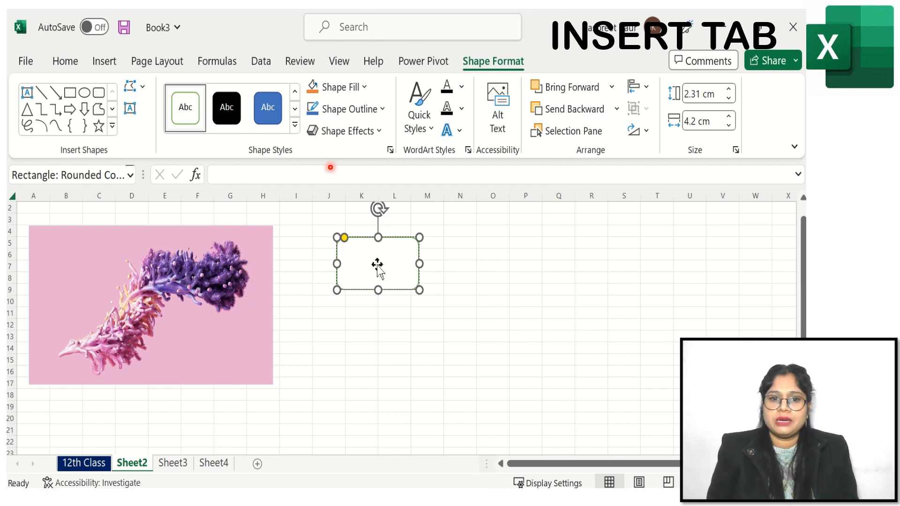
text(Future)
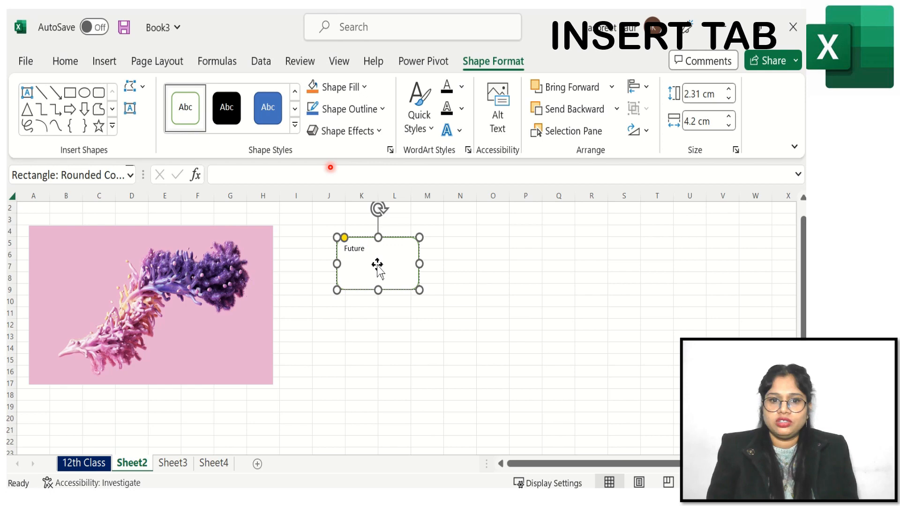
text( Care Edu)
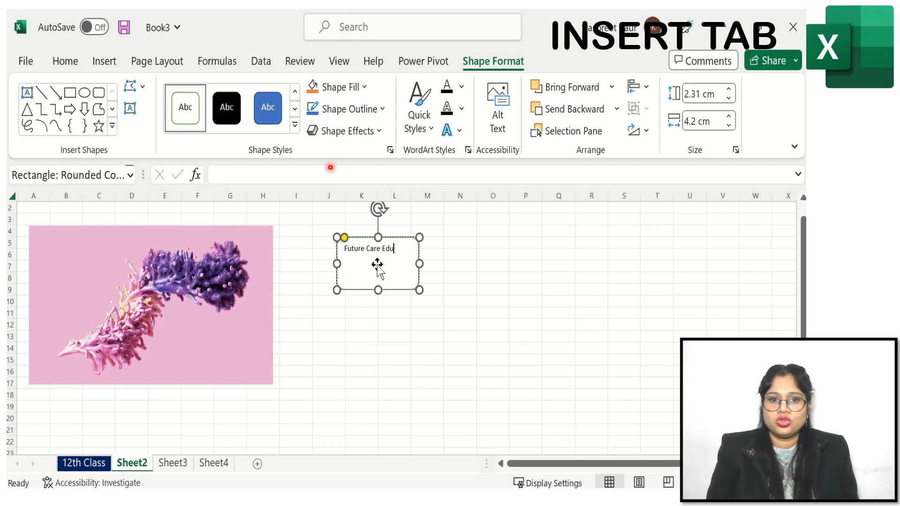
text(cation)
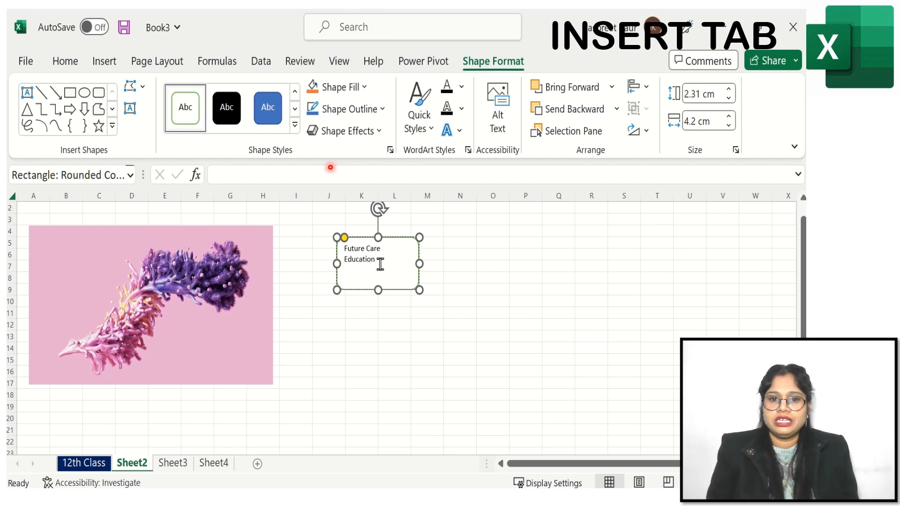
- Select the shape's text and apply a dark outlined WordArt quick style to it
drag(375, 259, 343, 247)
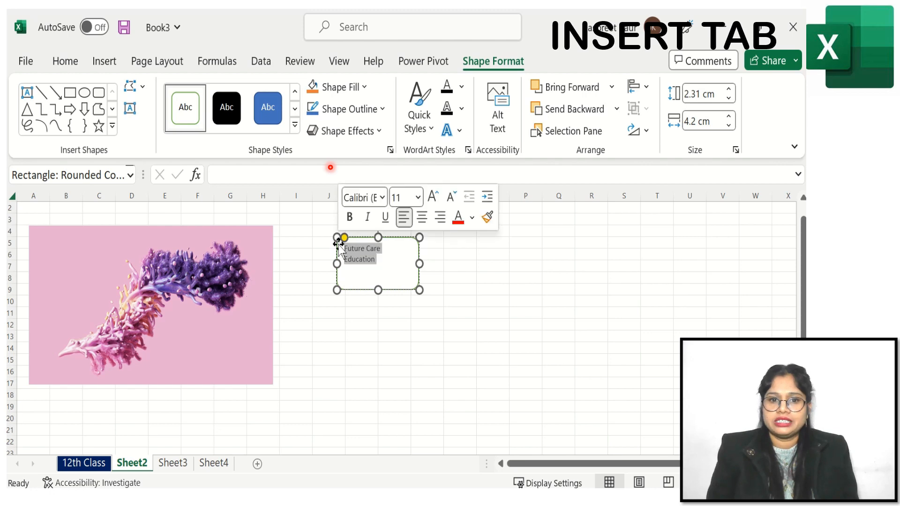
click(427, 129)
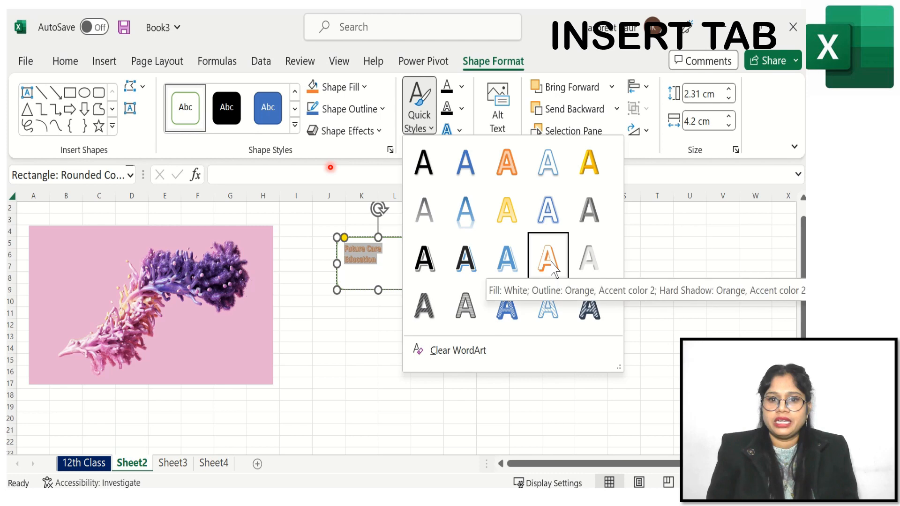
click(466, 262)
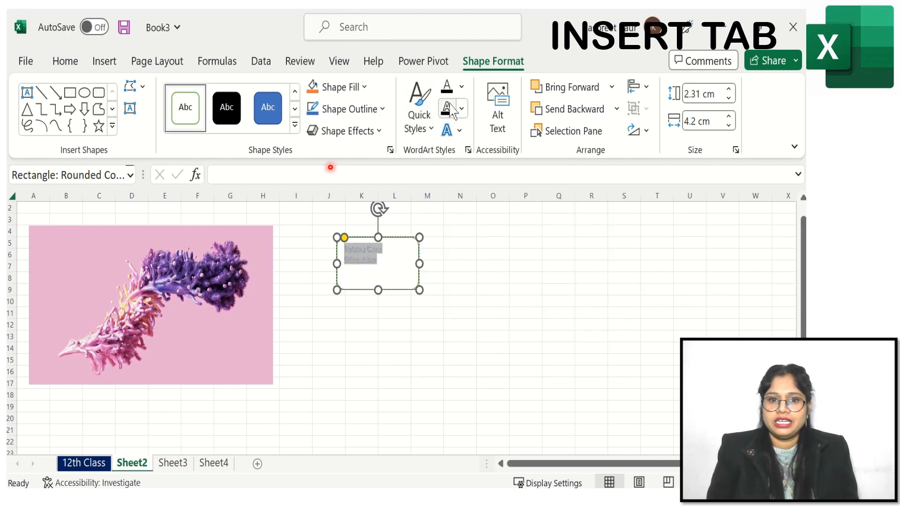
- Set the rounded rectangle's text fill to a dark orange theme colour
click(461, 87)
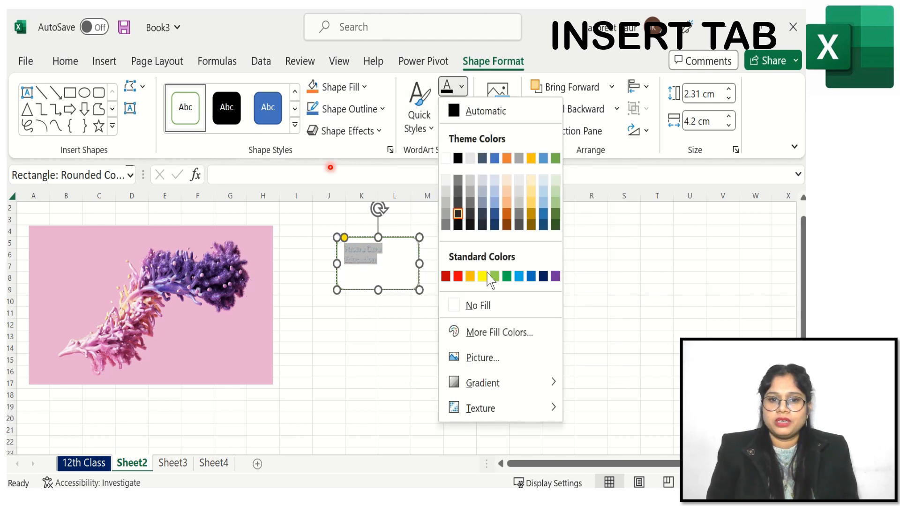
click(507, 214)
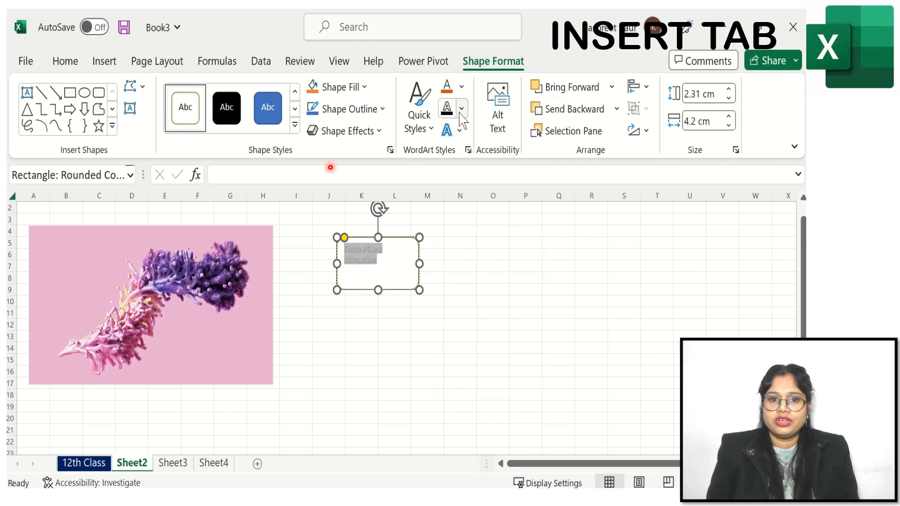
click(460, 132)
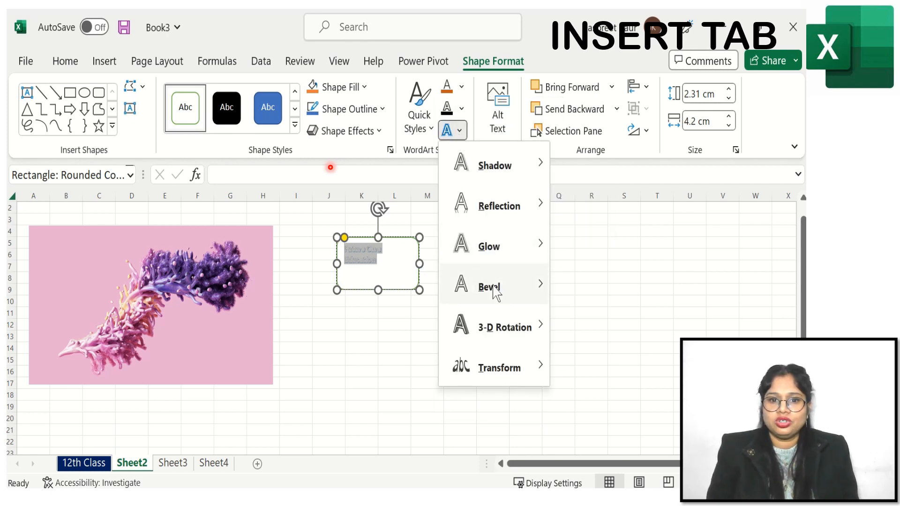
mouse_move(505, 330)
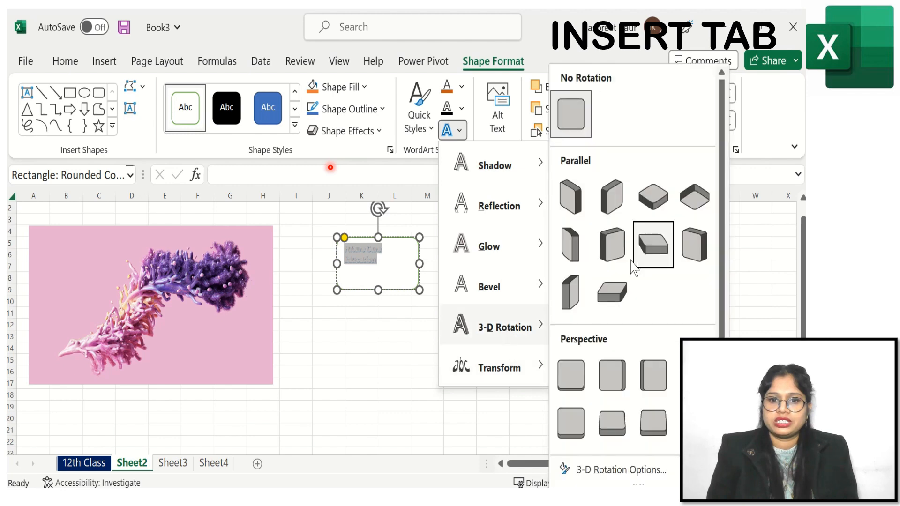
click(352, 334)
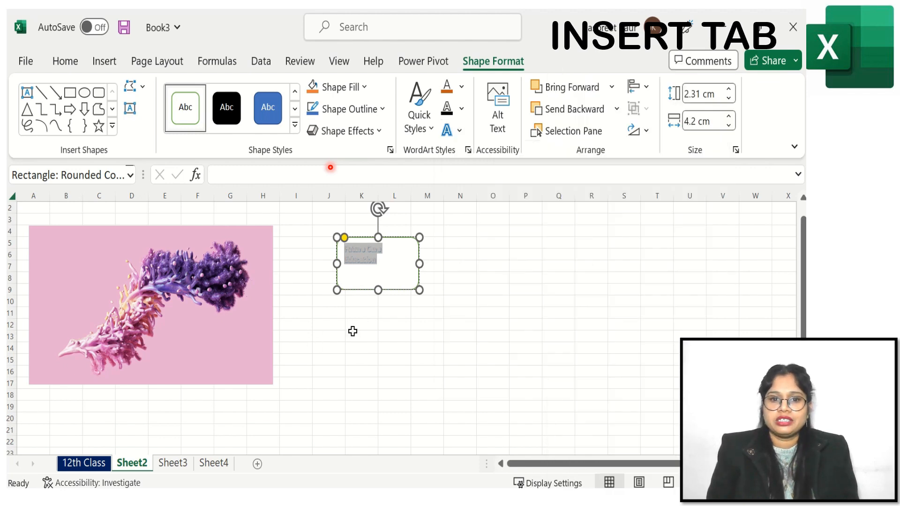
- Enlarge the rounded rectangle's text to a font size of 20 so it fits on two lines
click(66, 62)
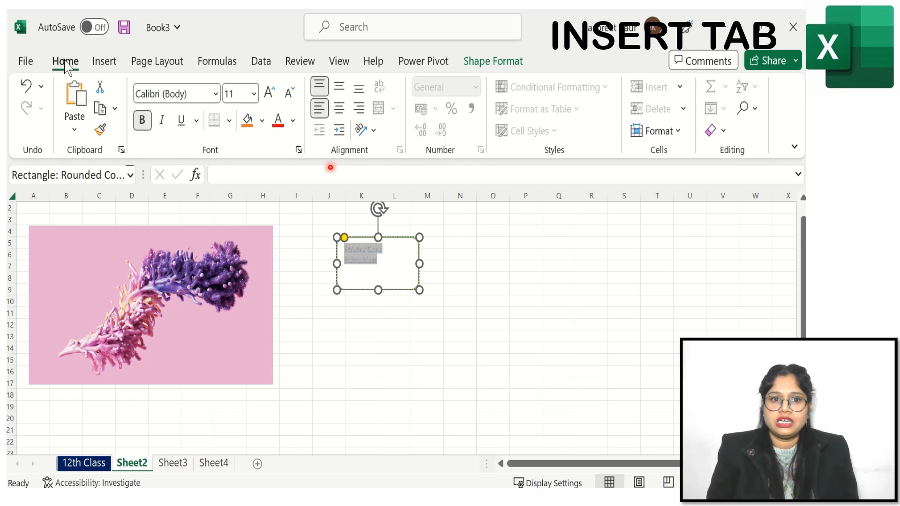
click(271, 93)
click(270, 93)
click(270, 93)
click(270, 94)
click(270, 93)
click(270, 94)
click(270, 94)
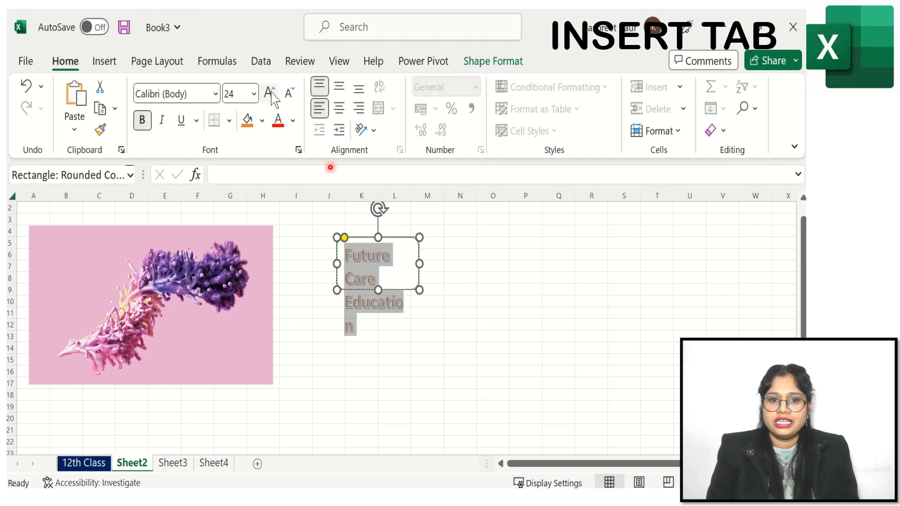
click(287, 98)
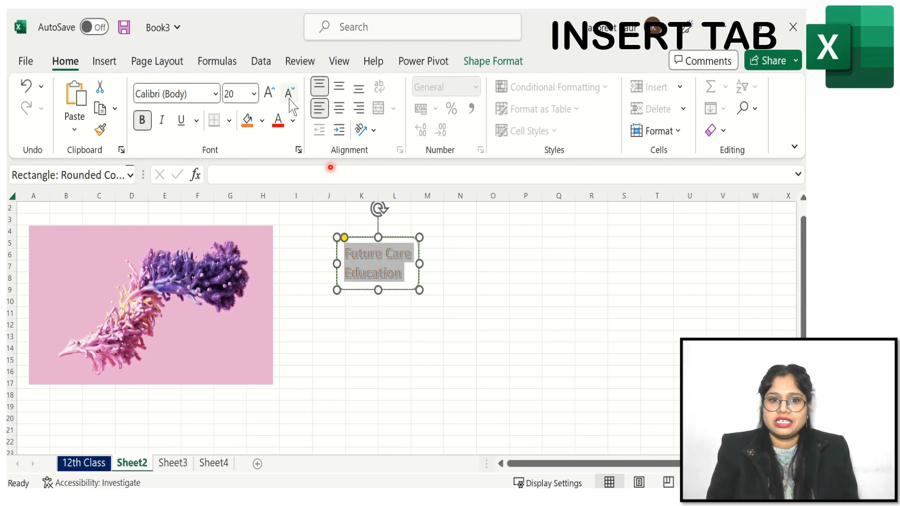
click(414, 346)
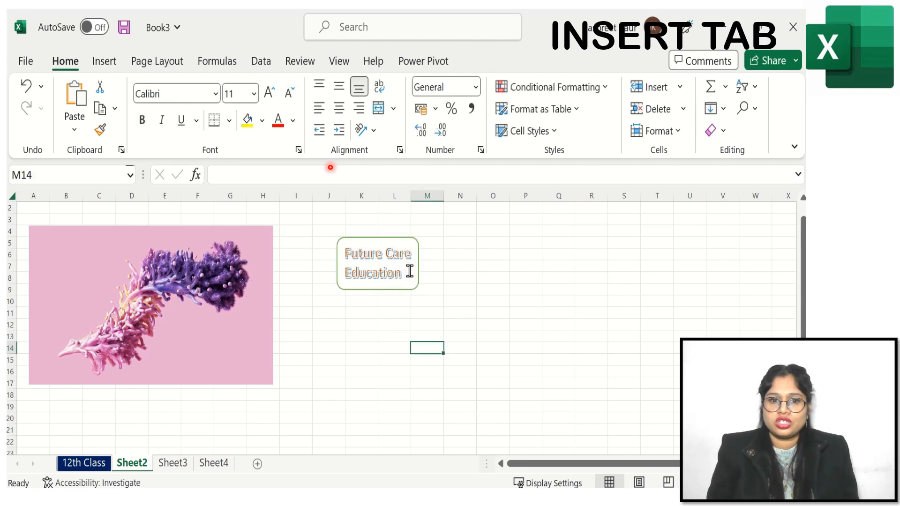
- Insert a right arrow shape starting at the right edge of the rounded rectangle
click(104, 62)
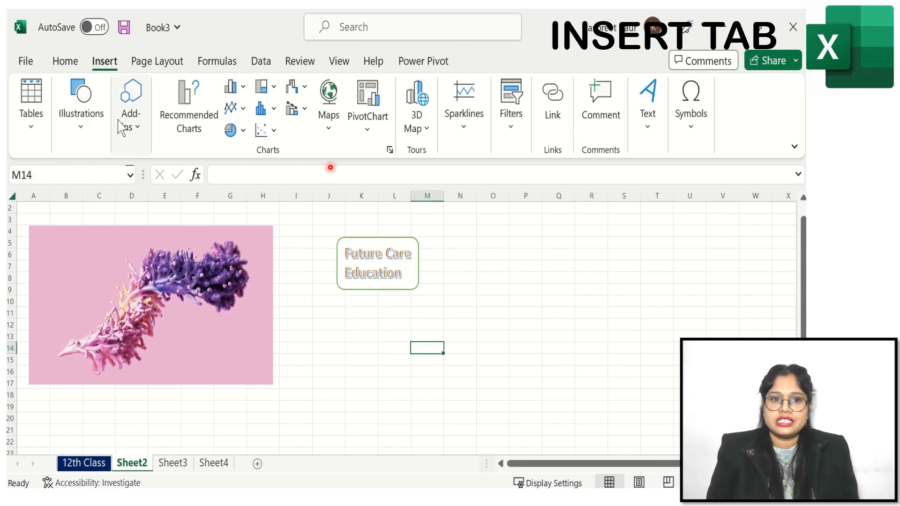
click(85, 134)
click(111, 203)
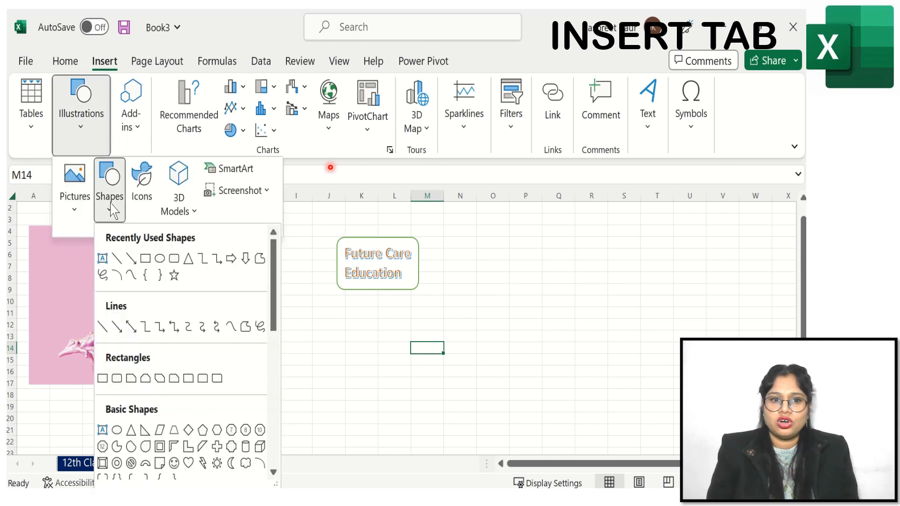
click(230, 259)
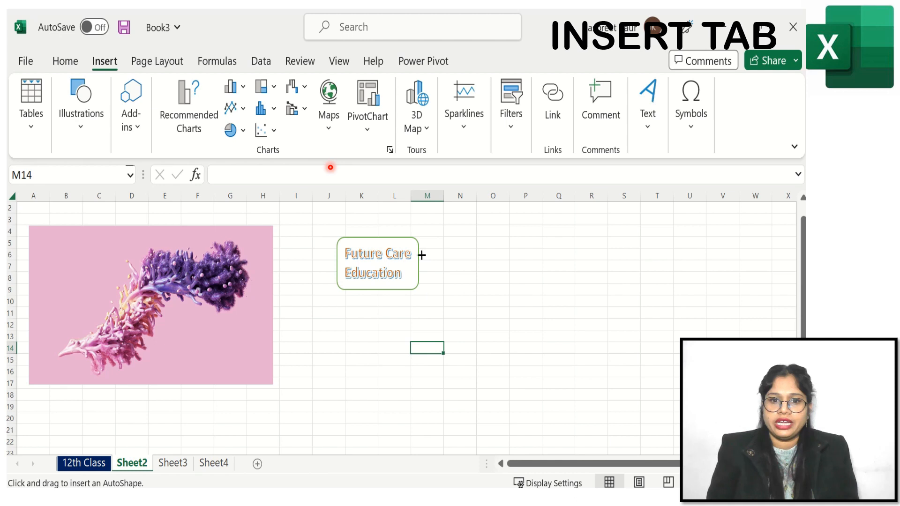
drag(420, 263, 440, 259)
- Apply the white-fill outlined shape style to the arrow and stretch it to about 3.94 cm wide
click(185, 112)
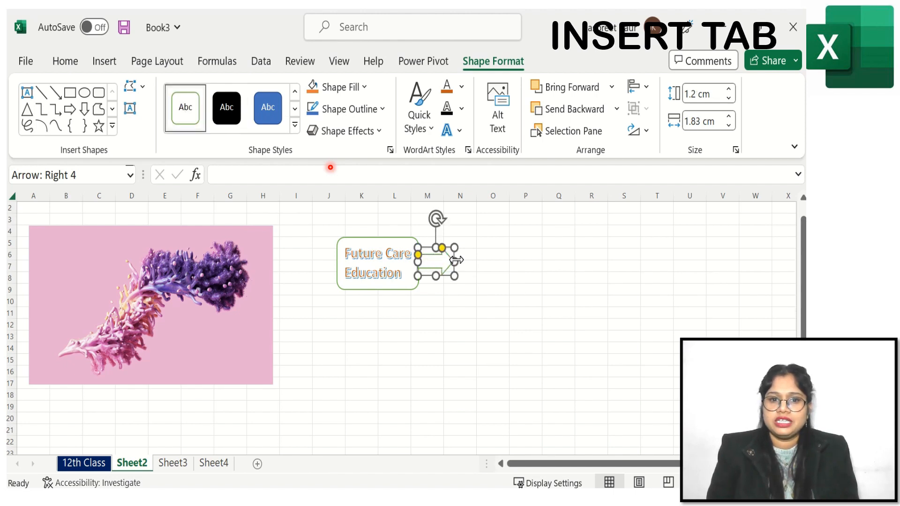
drag(456, 263, 495, 262)
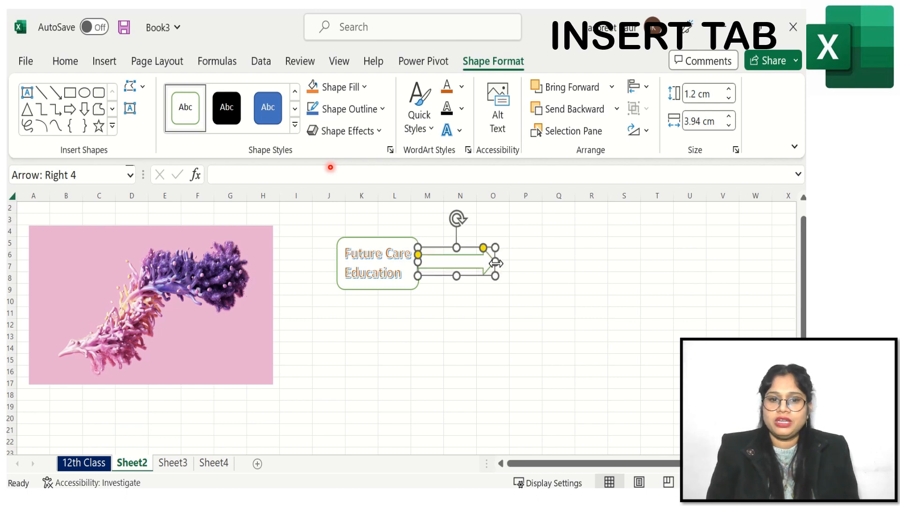
- Add the text point out inside the arrow shape
right_click(448, 262)
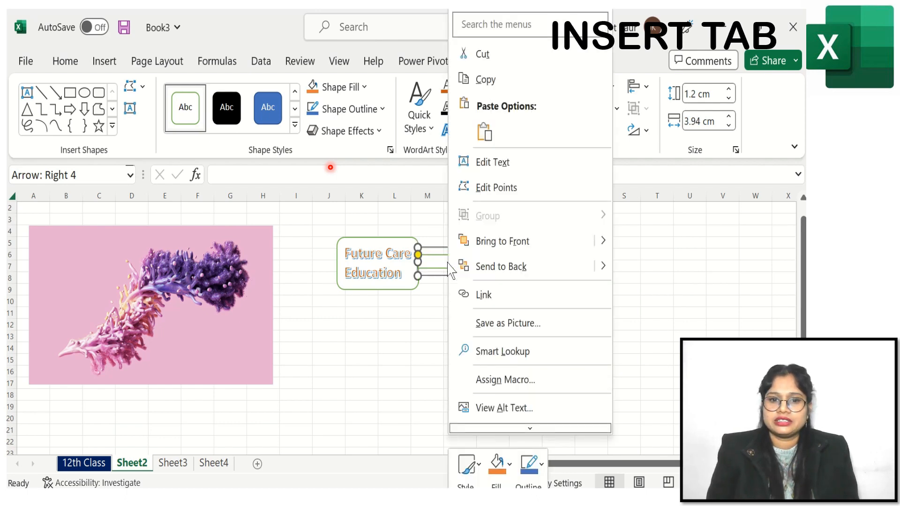
click(529, 173)
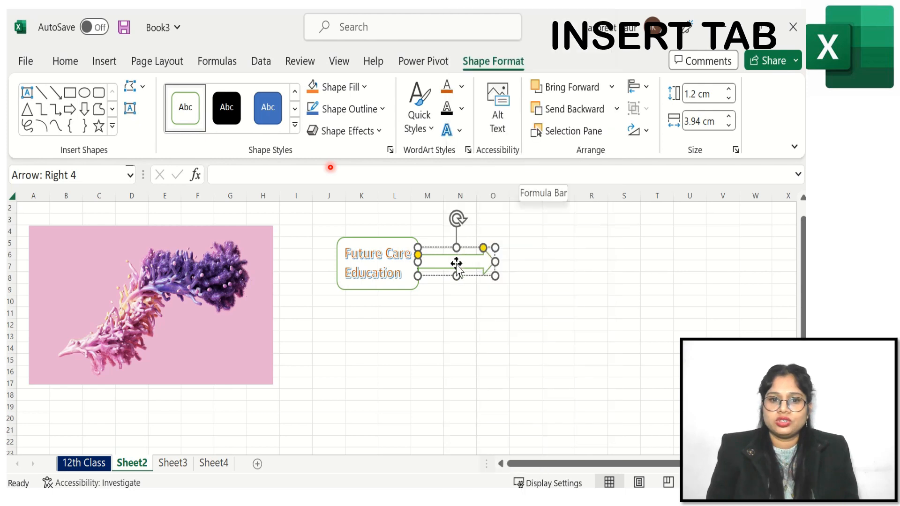
text(point out)
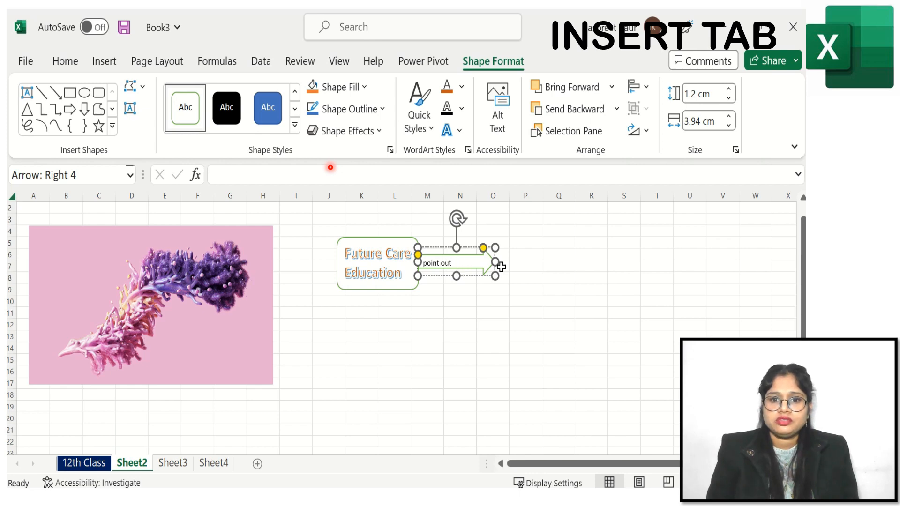
click(525, 266)
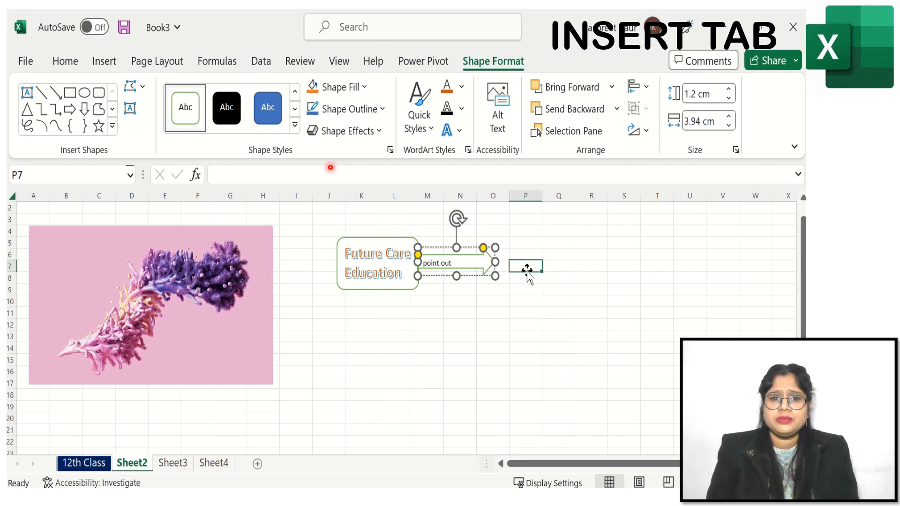
- Draw a plaque shape at the arrow's tip and apply the white-fill outlined shape style to it
click(104, 62)
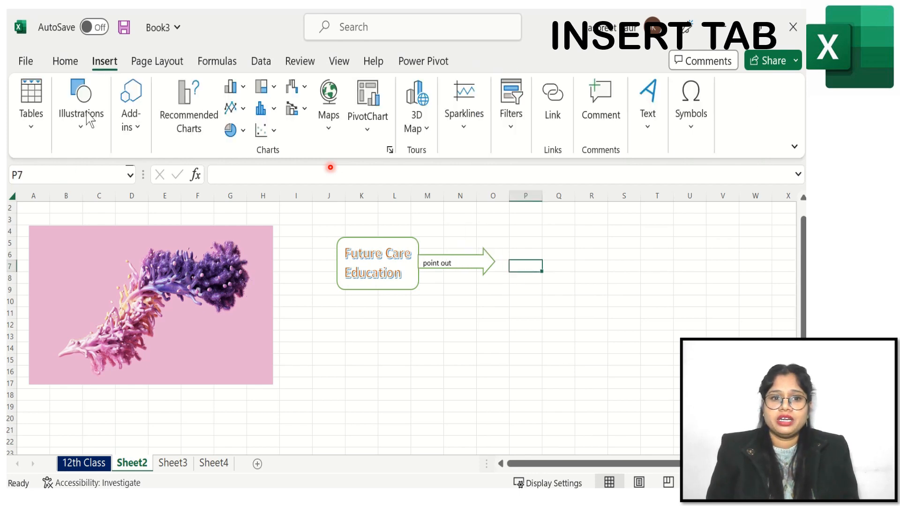
click(84, 135)
click(110, 194)
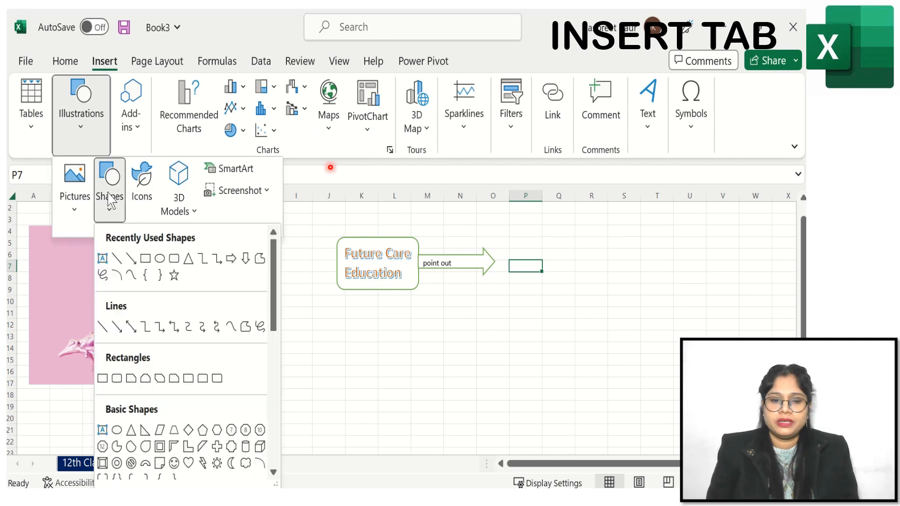
click(231, 447)
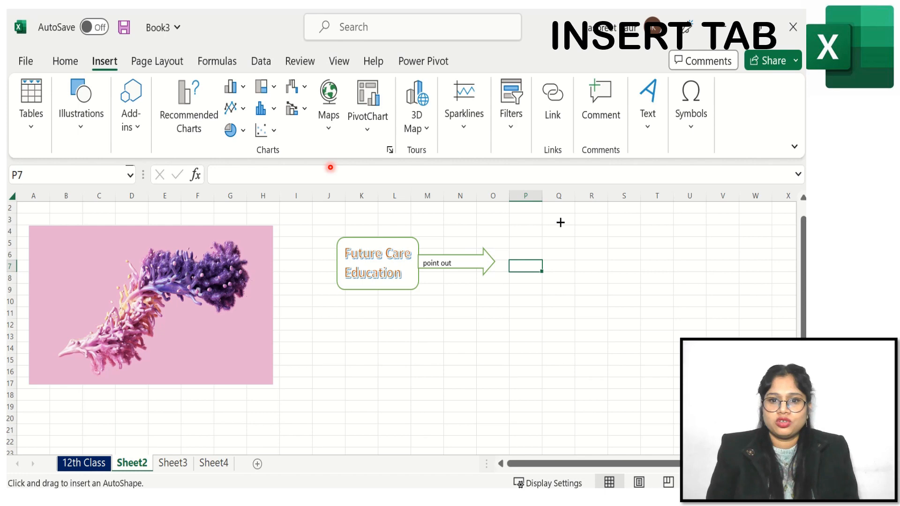
drag(573, 311, 646, 327)
drag(603, 277, 548, 255)
click(185, 108)
click(629, 345)
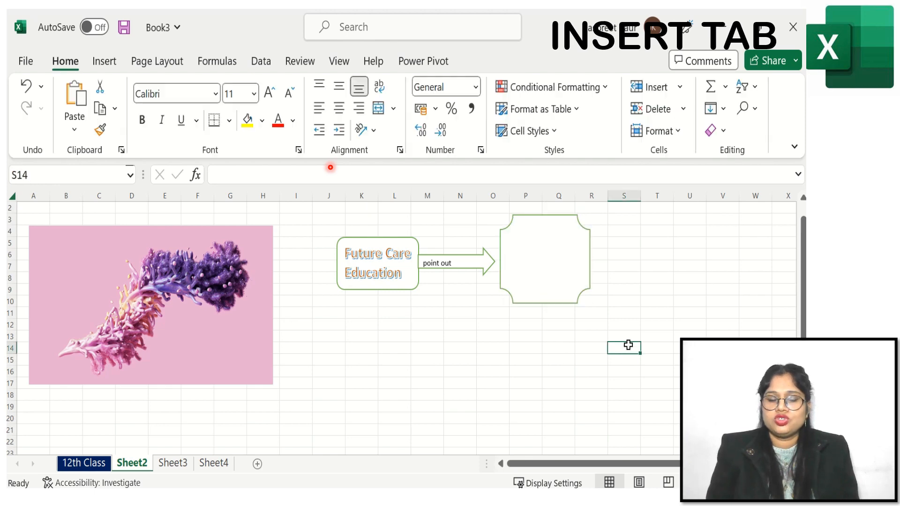
right_click(558, 259)
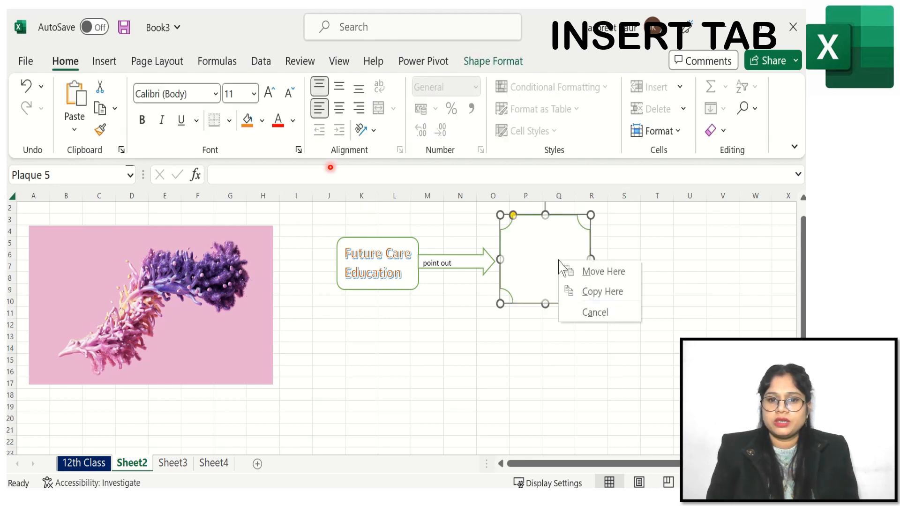
right_click(535, 240)
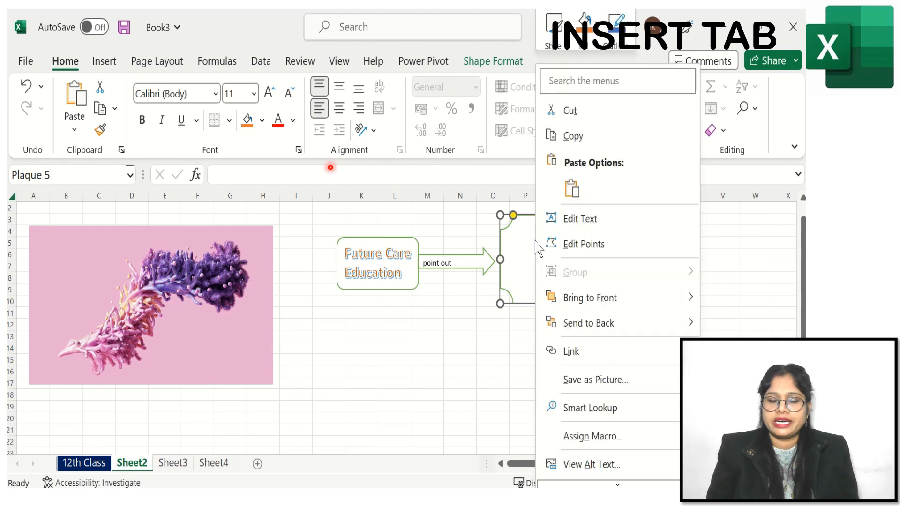
click(575, 220)
click(413, 358)
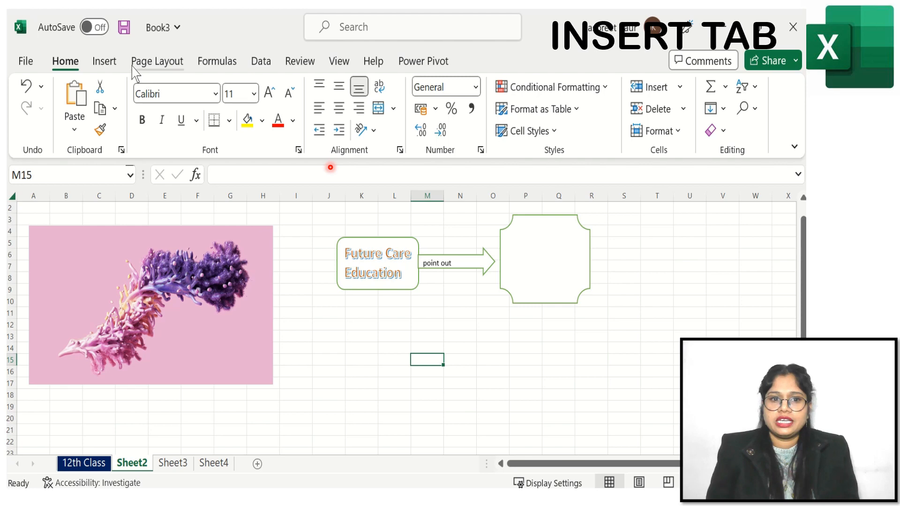
- Insert a butterfly icon from the stock images library and move it inside the plaque shape
click(105, 65)
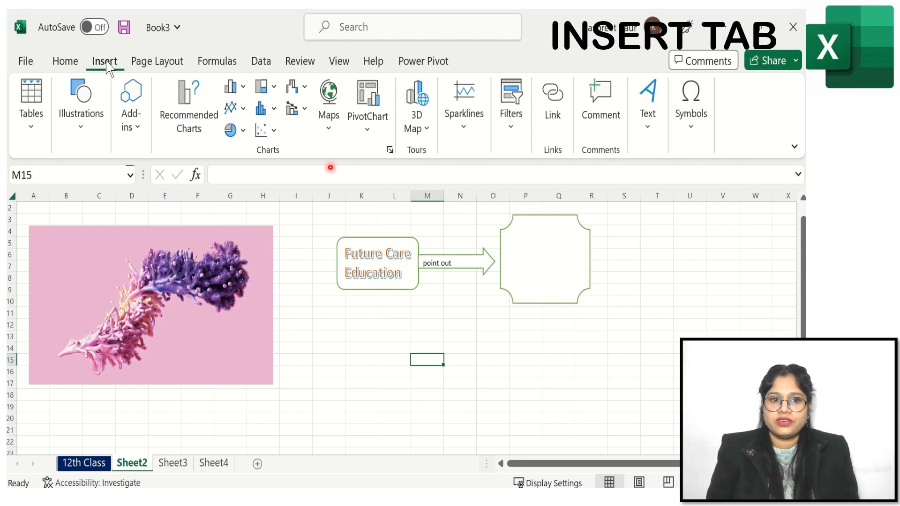
click(89, 143)
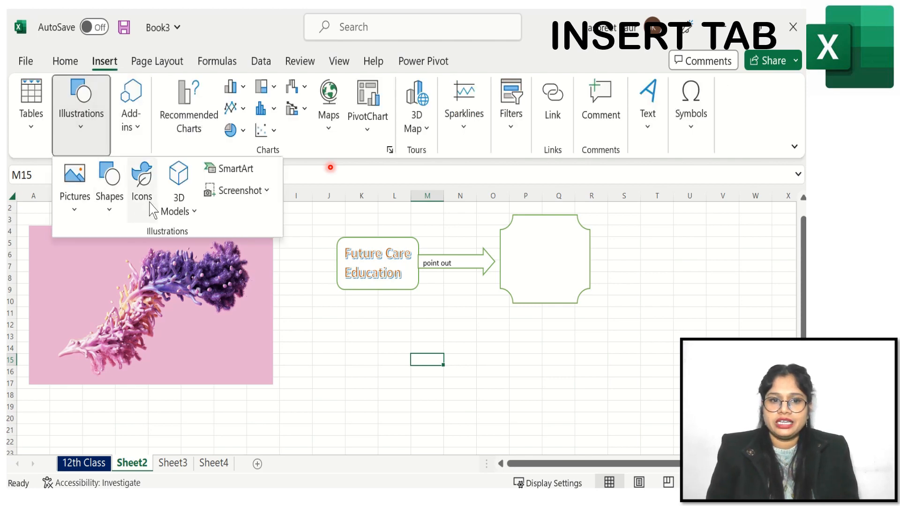
click(75, 210)
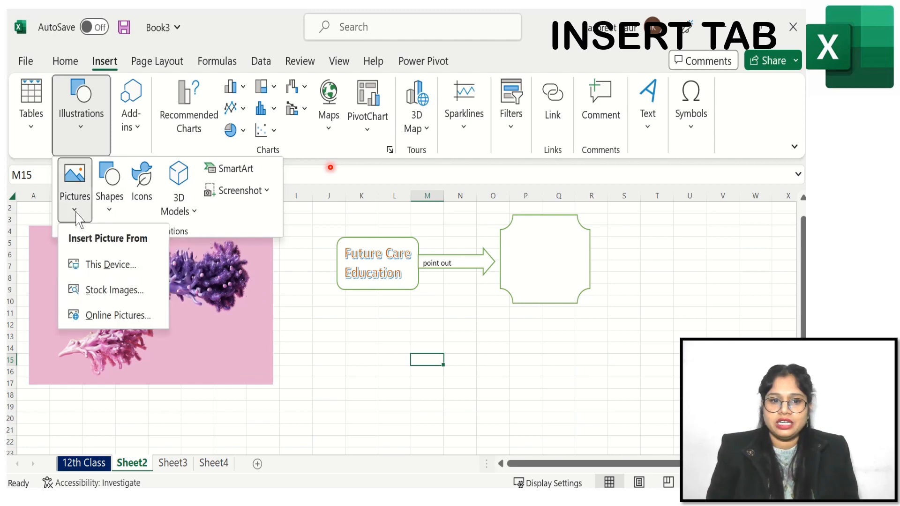
click(145, 197)
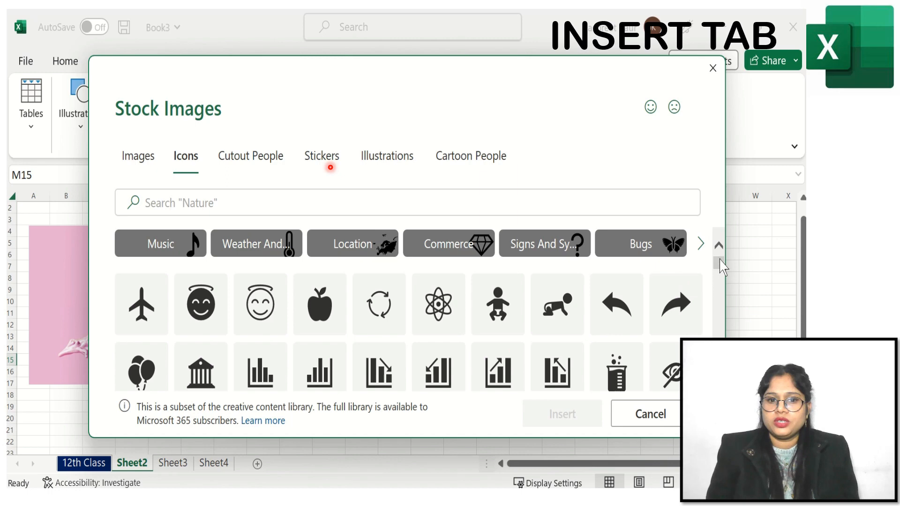
scroll(722, 275, down, 5)
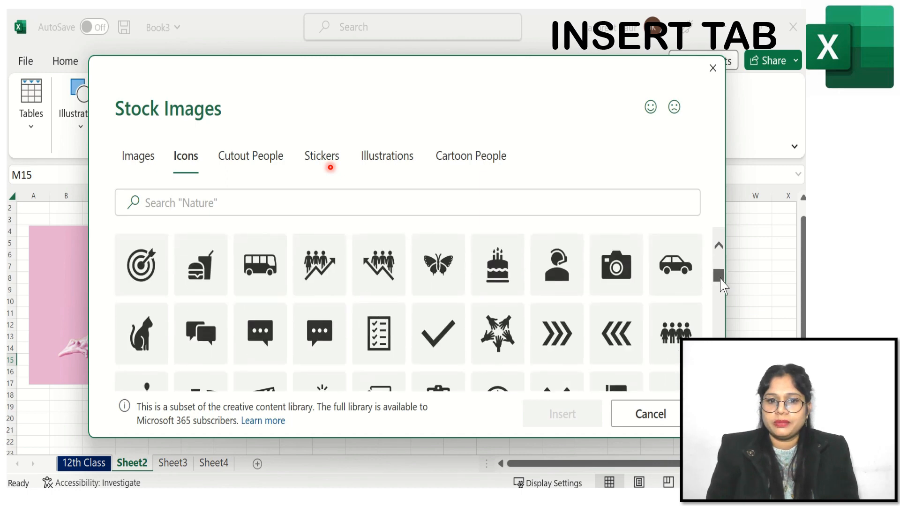
click(434, 270)
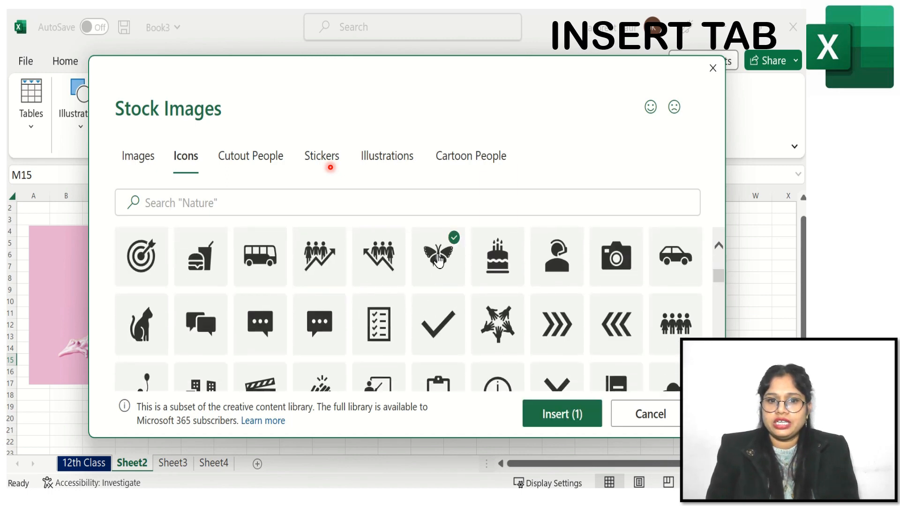
click(561, 418)
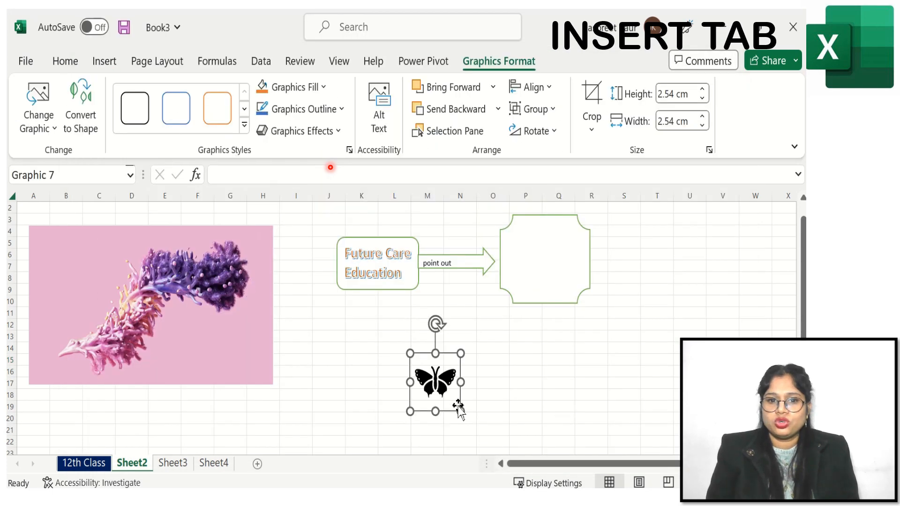
drag(459, 355, 565, 238)
click(652, 281)
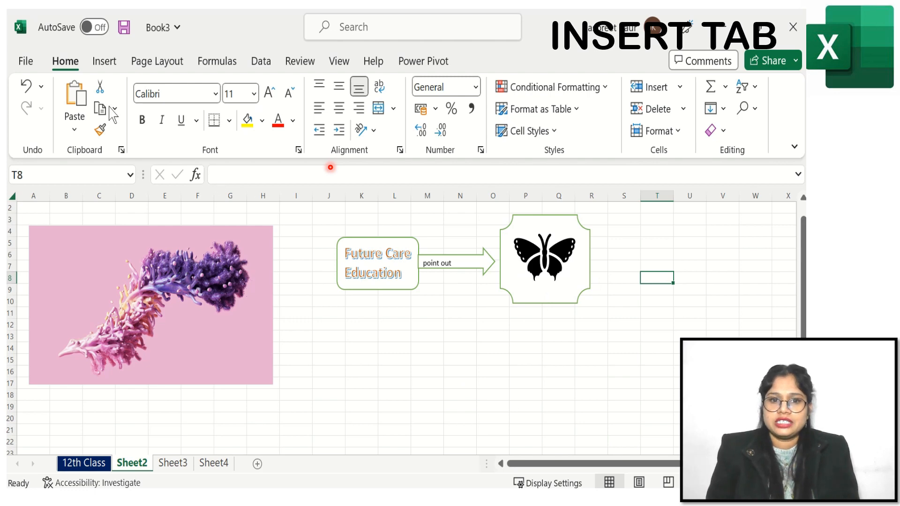
- Insert the gramophone 3D model from the Vintage Cartoon category of stock 3D models
click(104, 61)
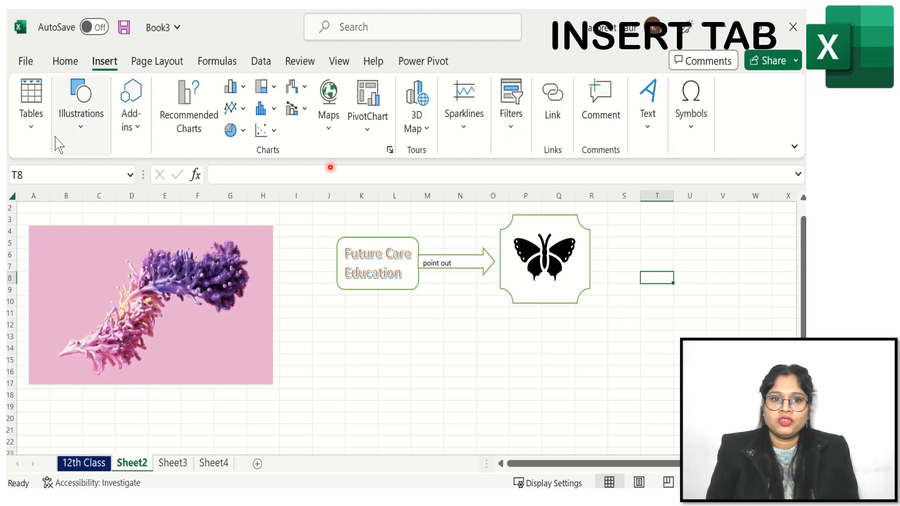
click(84, 140)
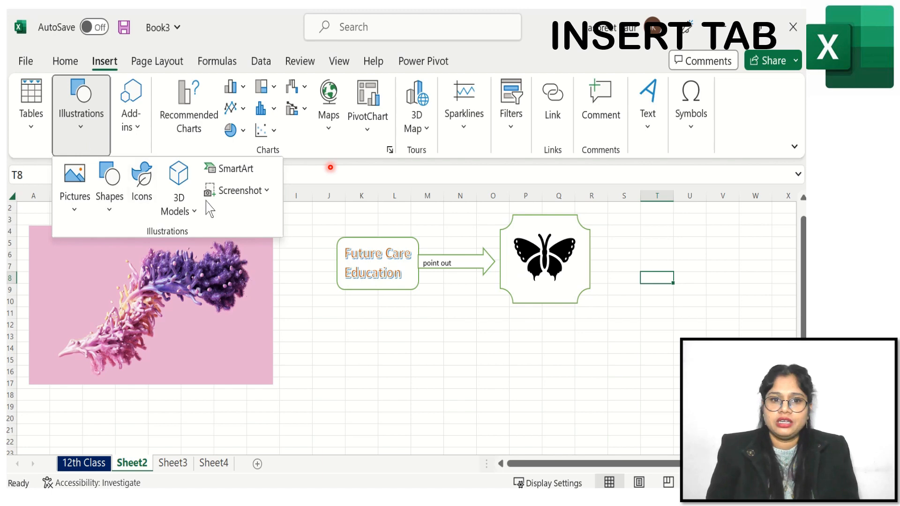
click(178, 213)
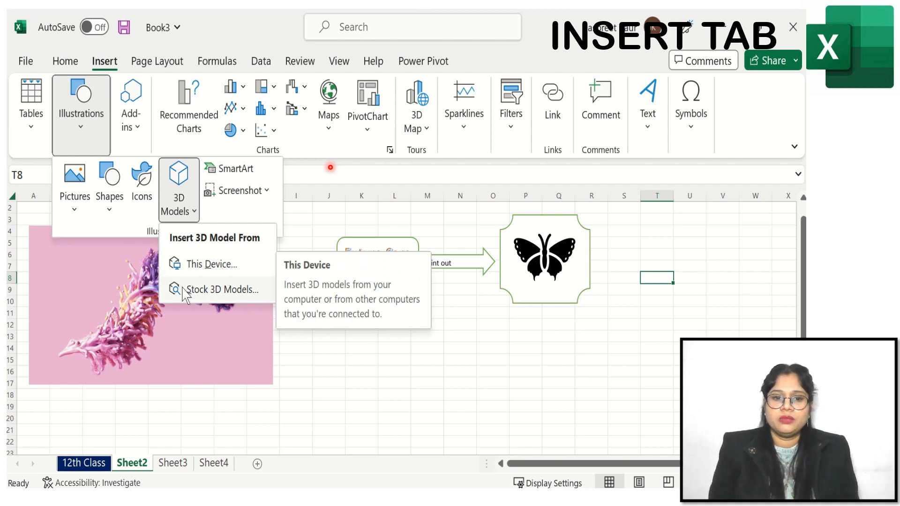
click(227, 292)
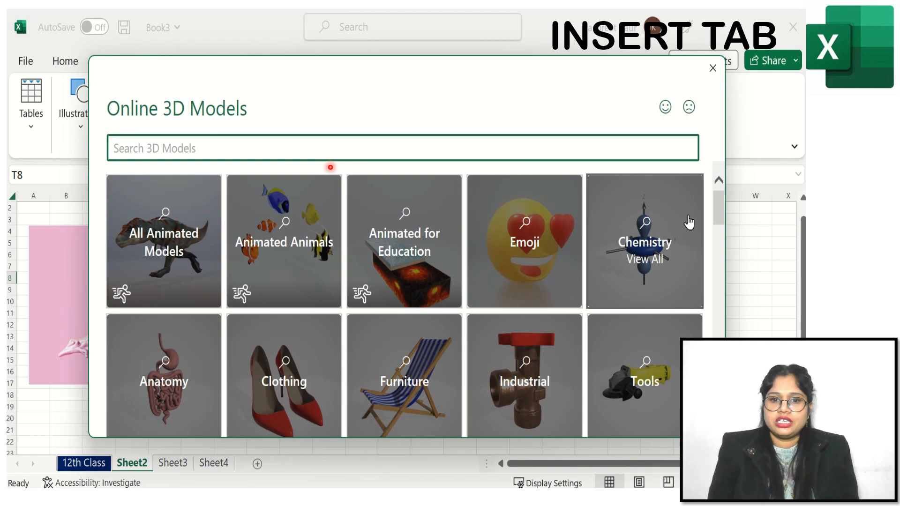
drag(722, 210, 730, 297)
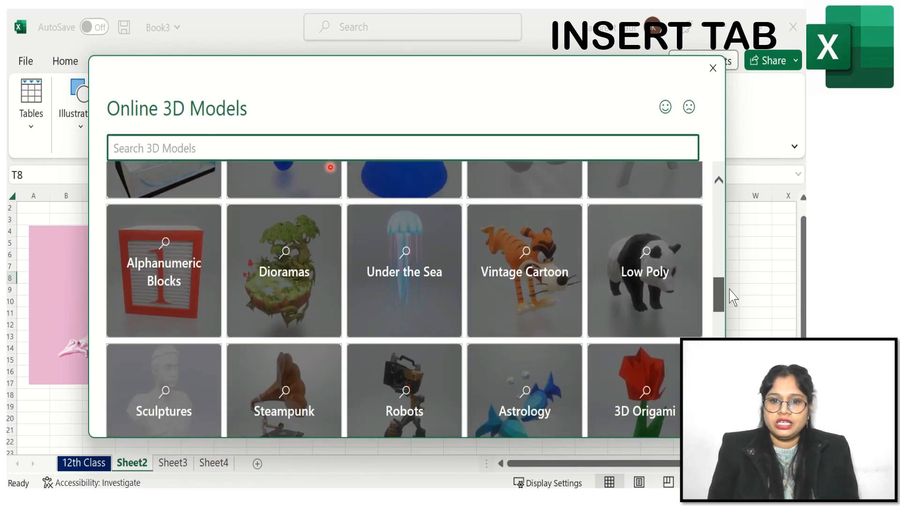
click(519, 260)
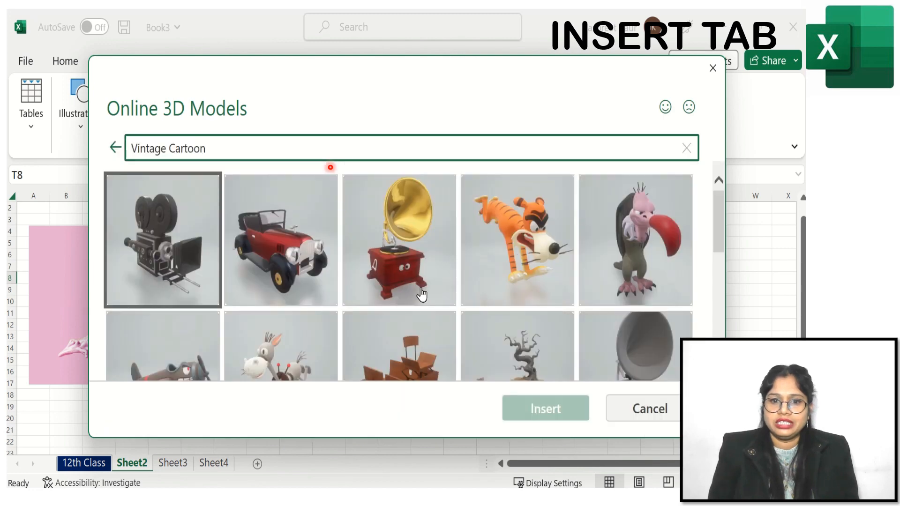
click(398, 265)
click(528, 422)
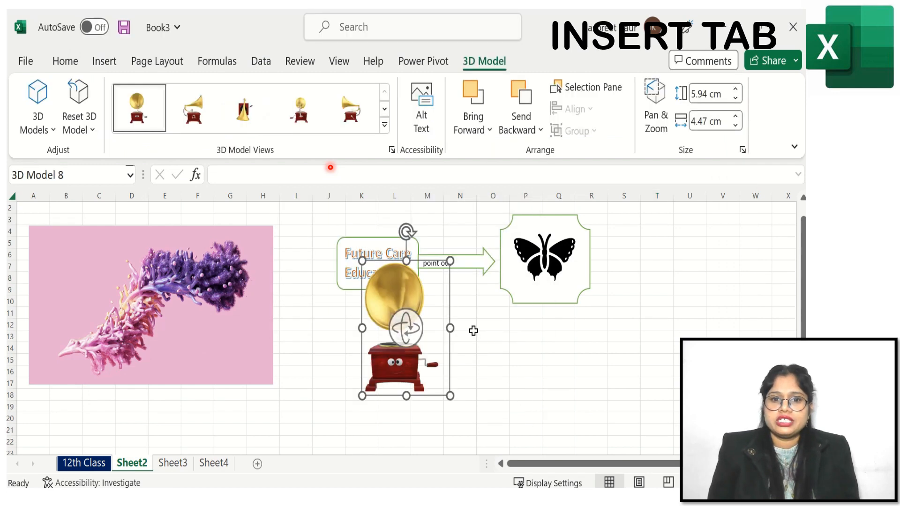
- Rotate the gramophone model to tilt it sideways, browsing the 3D model views without applying one
drag(406, 344, 470, 387)
click(500, 362)
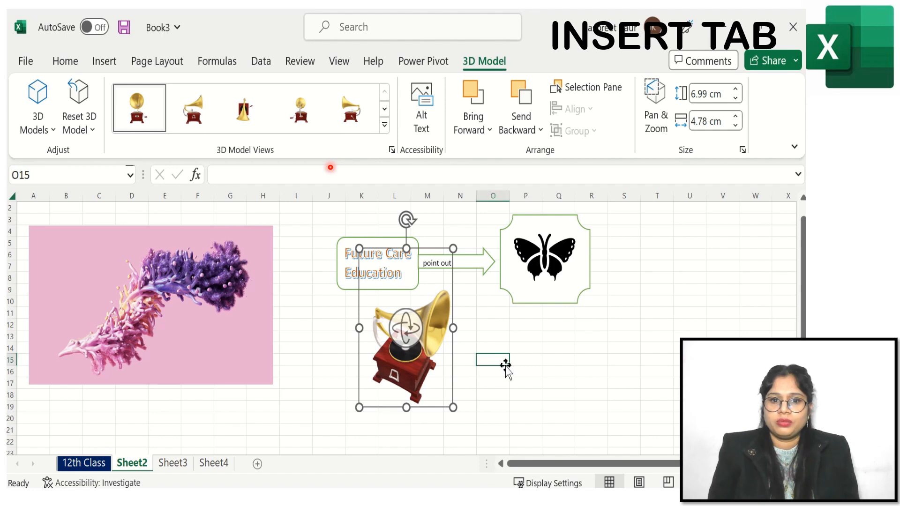
click(430, 344)
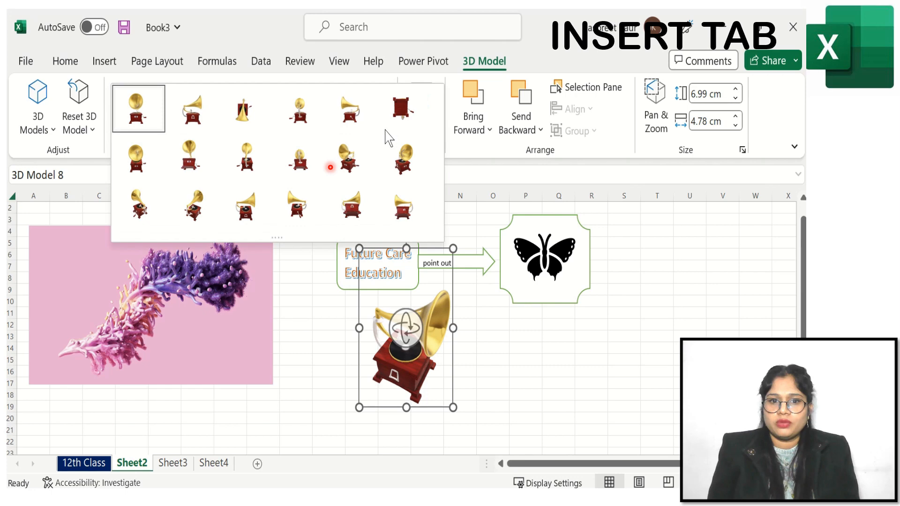
click(385, 124)
click(529, 401)
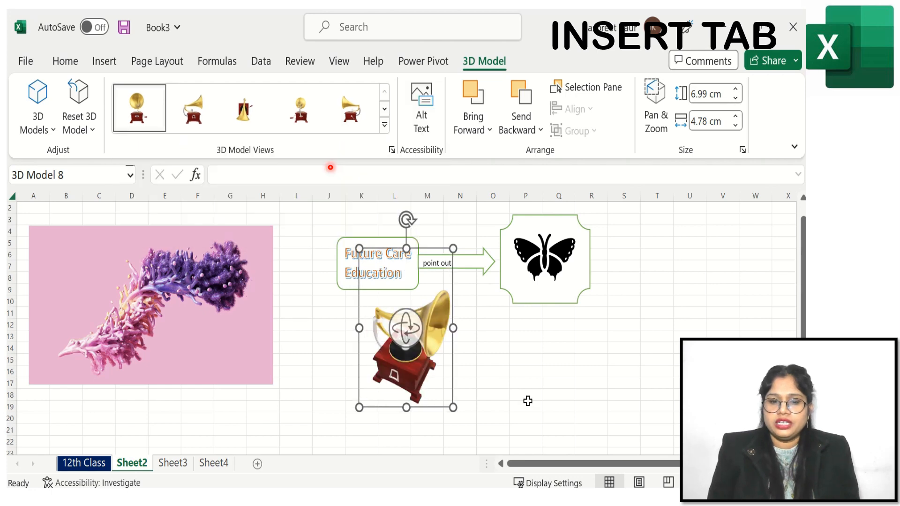
- Move the gramophone over the Future Care Education box and send it to the back
drag(421, 345, 395, 285)
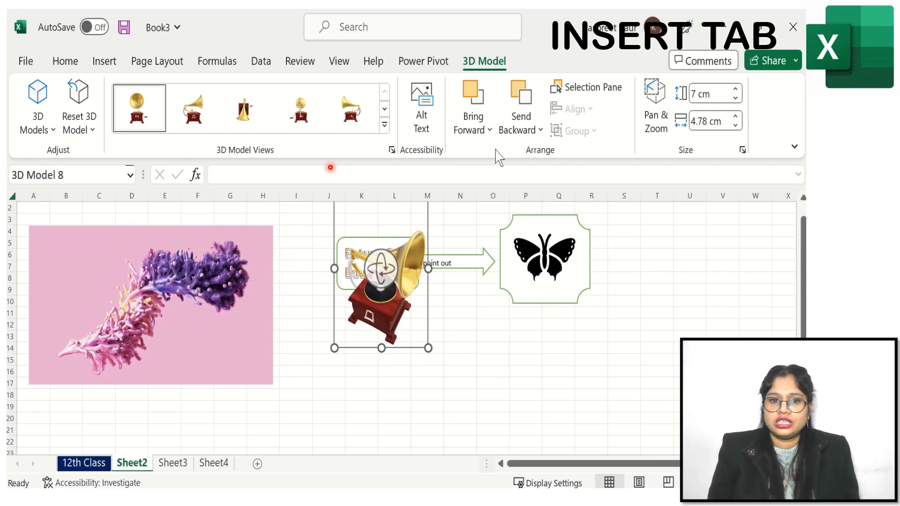
click(519, 130)
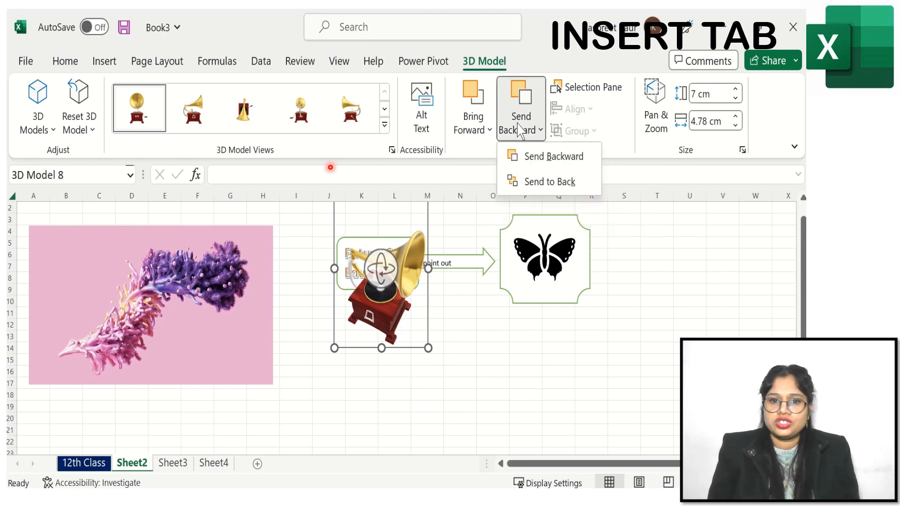
click(528, 185)
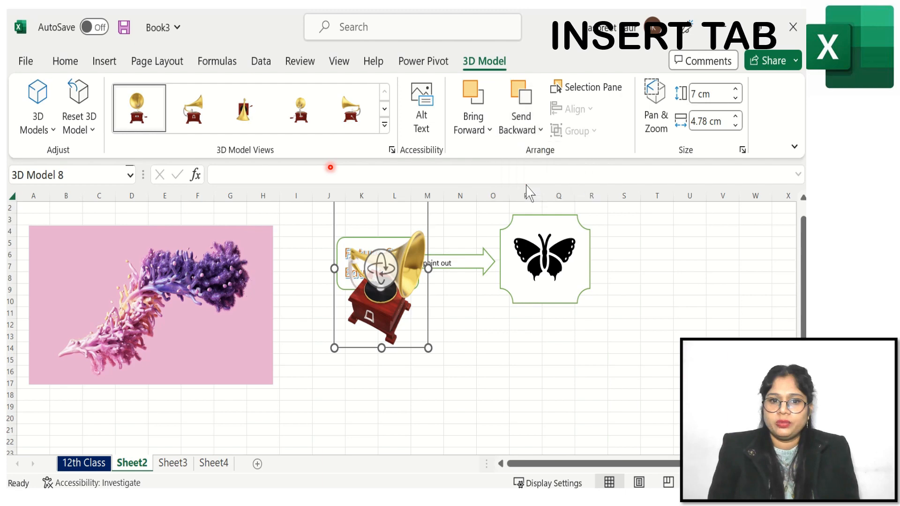
click(457, 361)
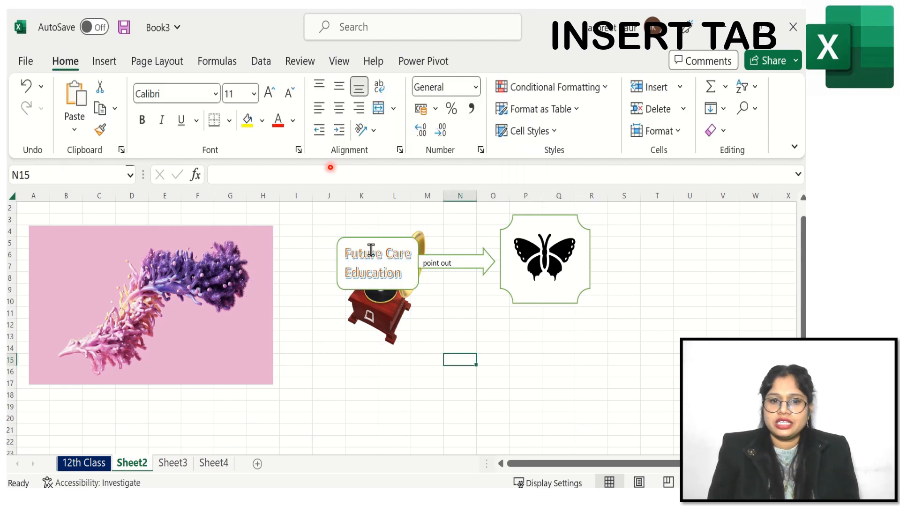
- Bring the gramophone to the front and move it below the arrow, beside the plaque
click(385, 313)
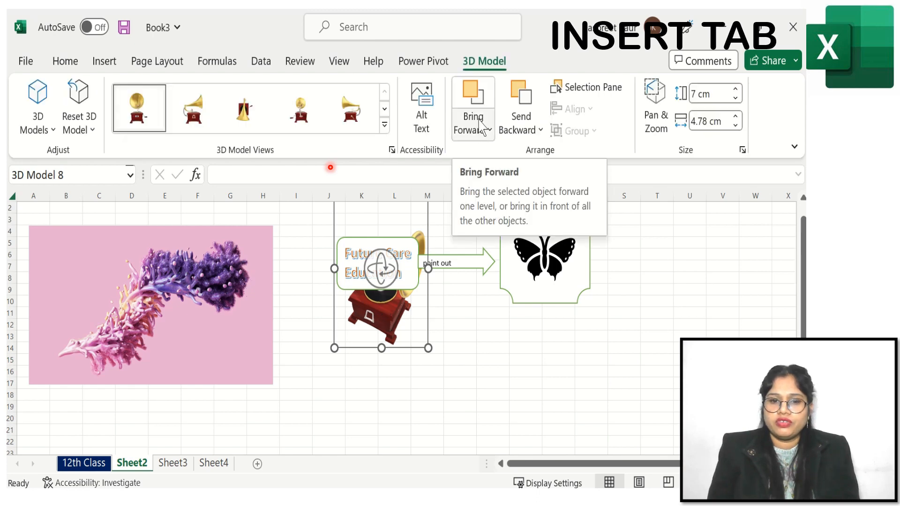
click(482, 126)
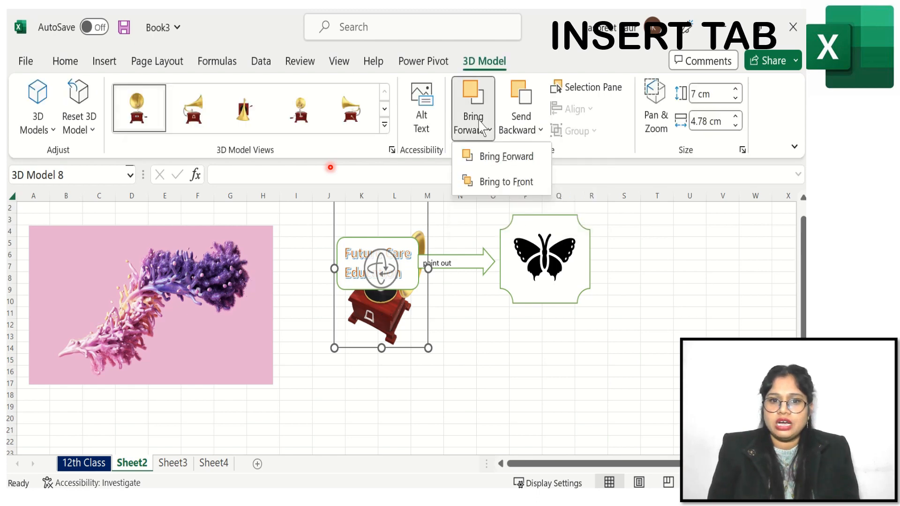
click(491, 182)
drag(391, 315, 459, 374)
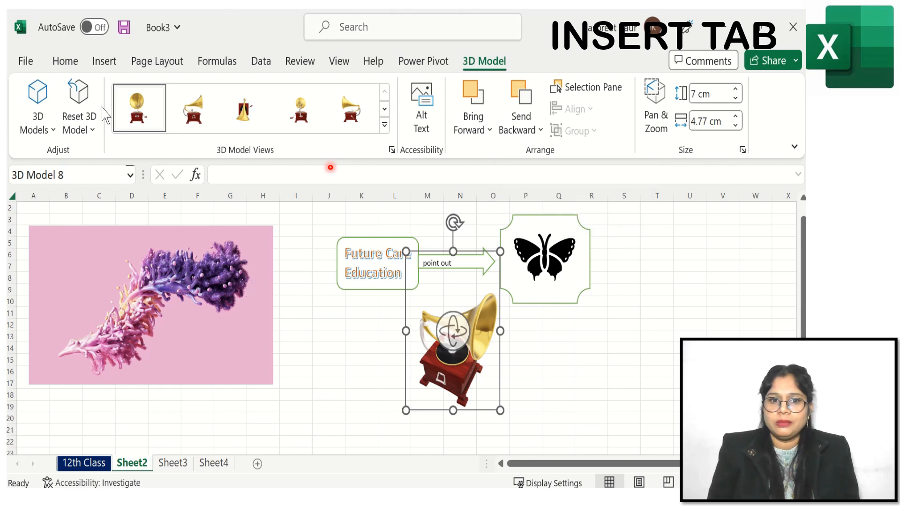
- Browse the SmartArt layout categories and insert a Block Cycle SmartArt graphic
click(104, 61)
click(70, 150)
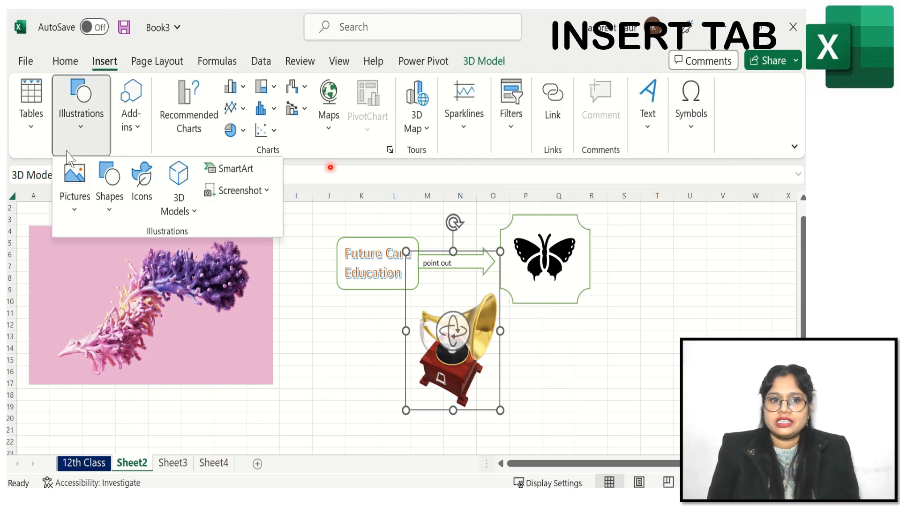
click(236, 169)
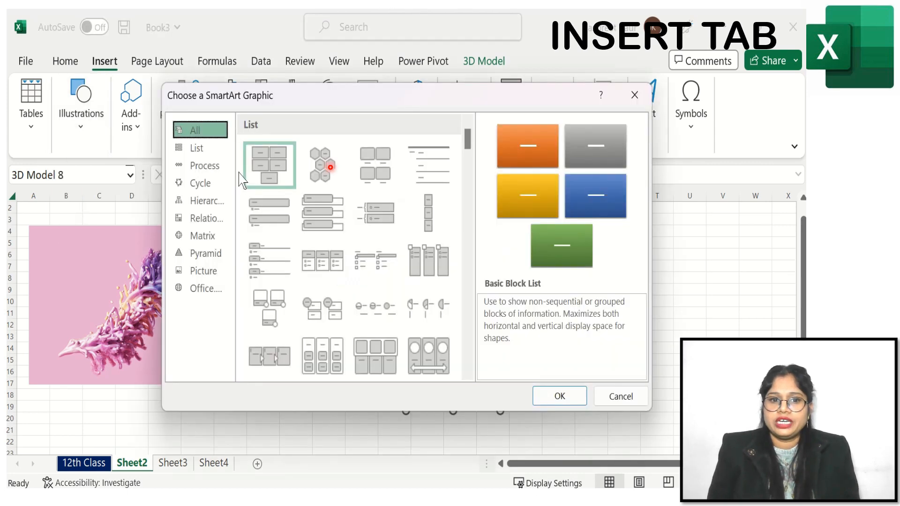
click(199, 150)
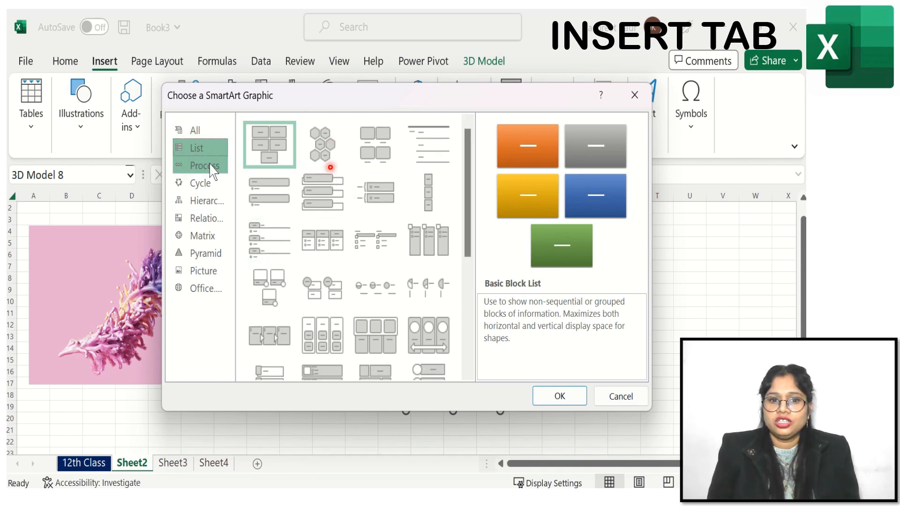
click(210, 168)
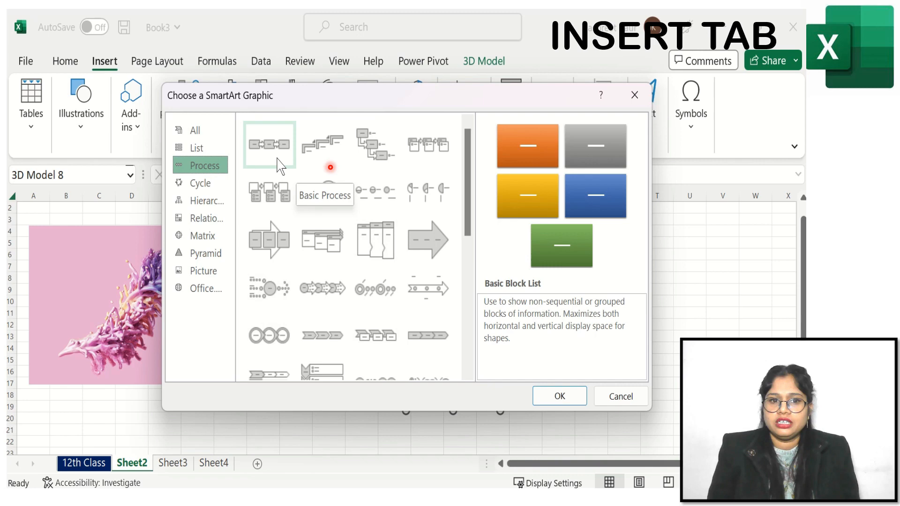
drag(469, 203, 476, 304)
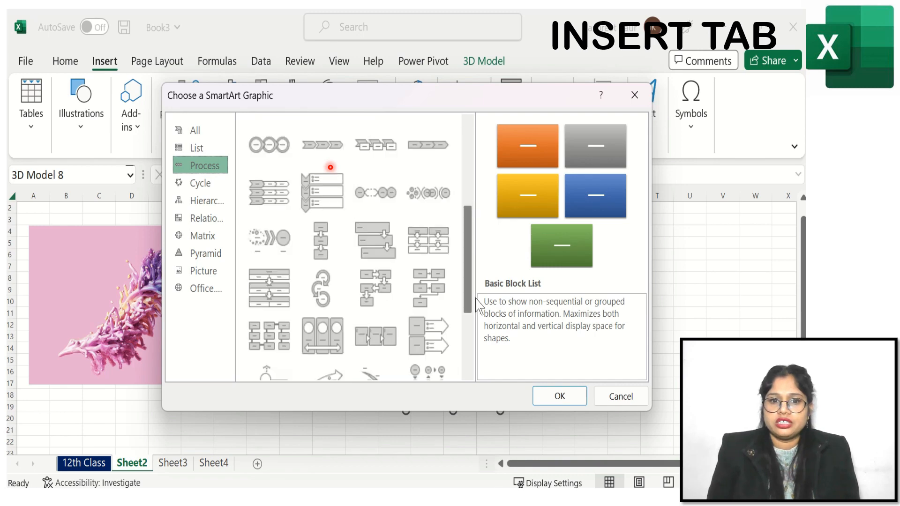
scroll(483, 371, up, 4)
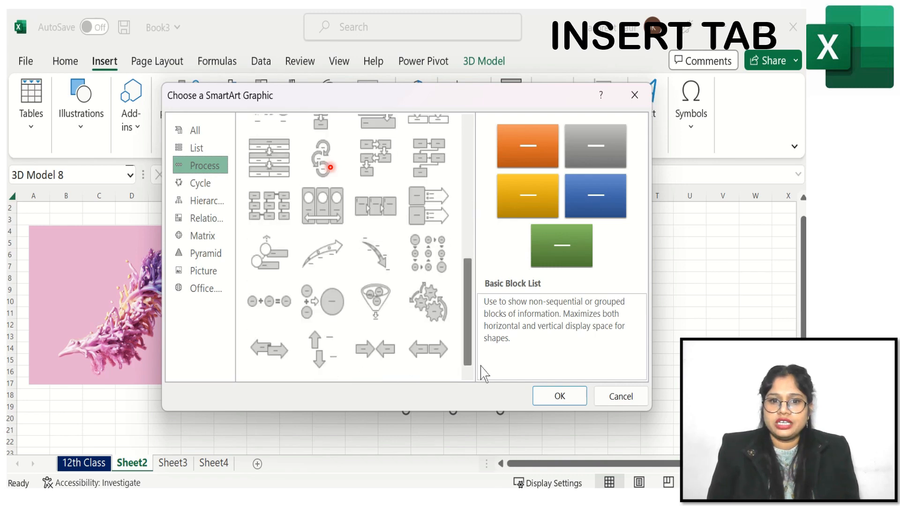
click(195, 184)
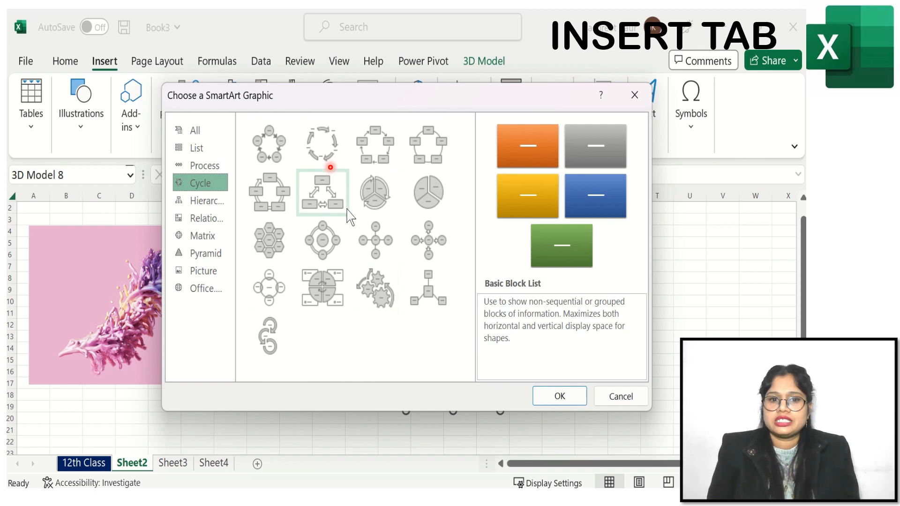
click(375, 136)
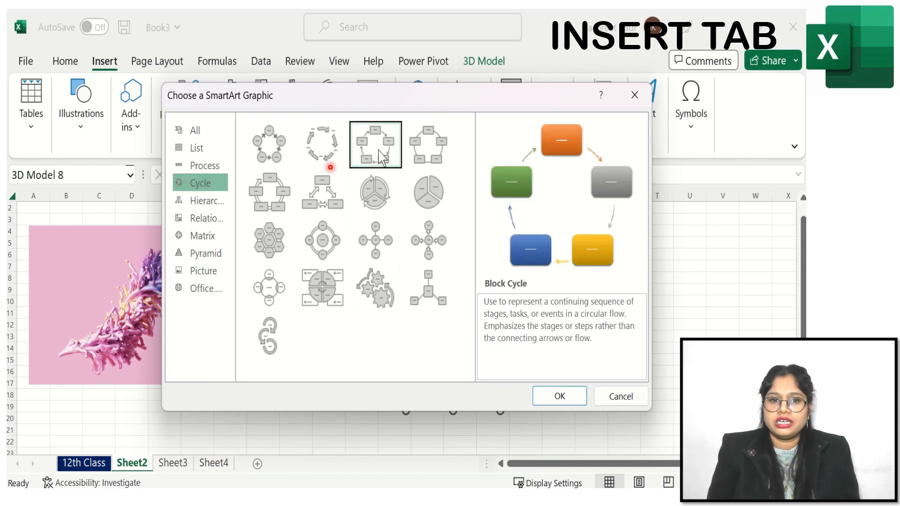
click(204, 203)
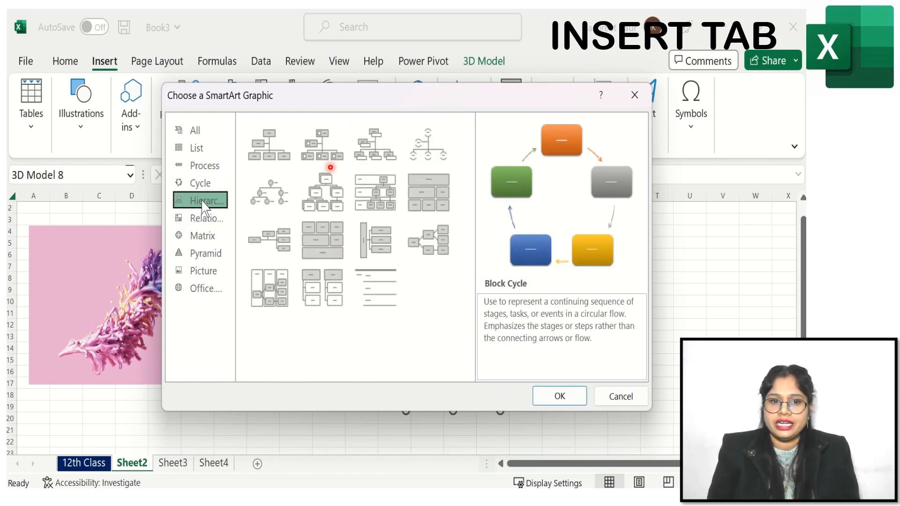
click(211, 228)
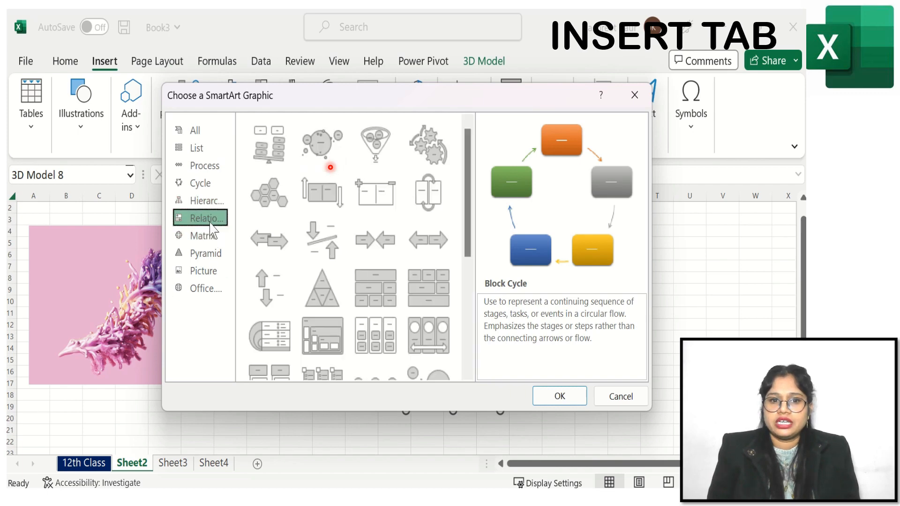
click(209, 203)
click(210, 185)
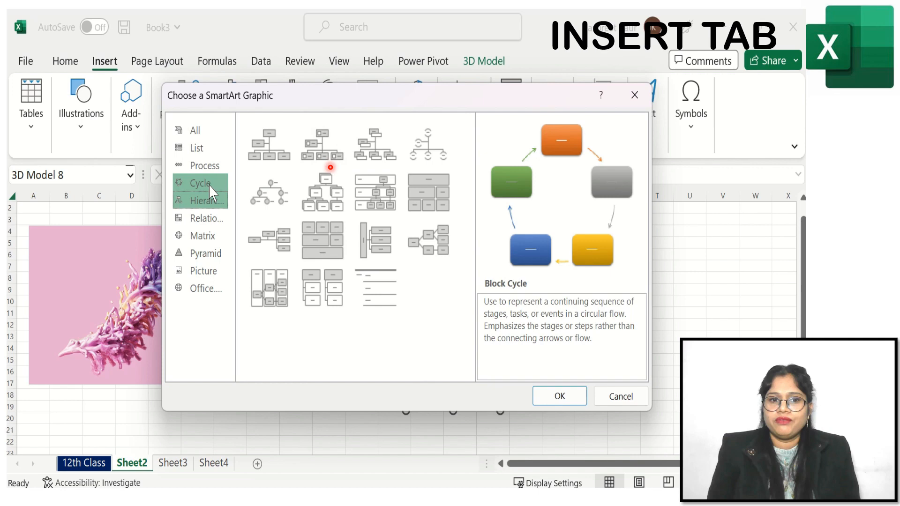
click(378, 165)
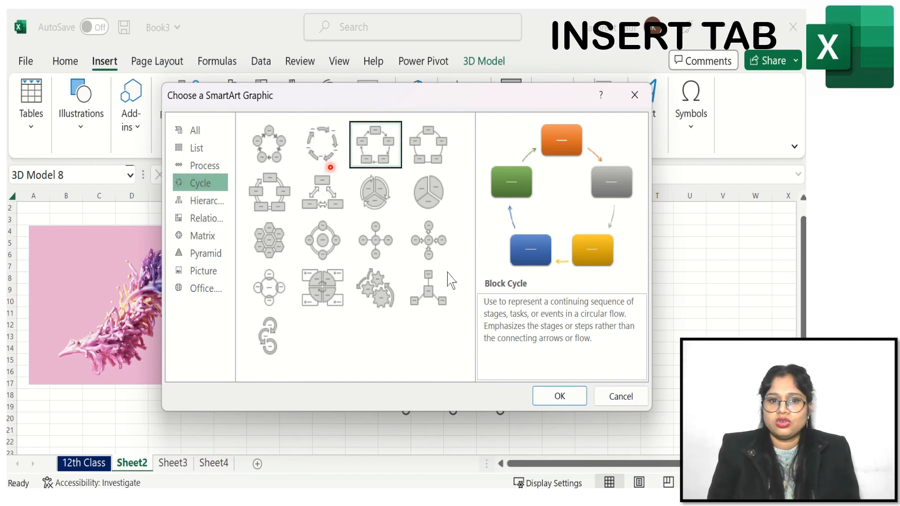
click(541, 392)
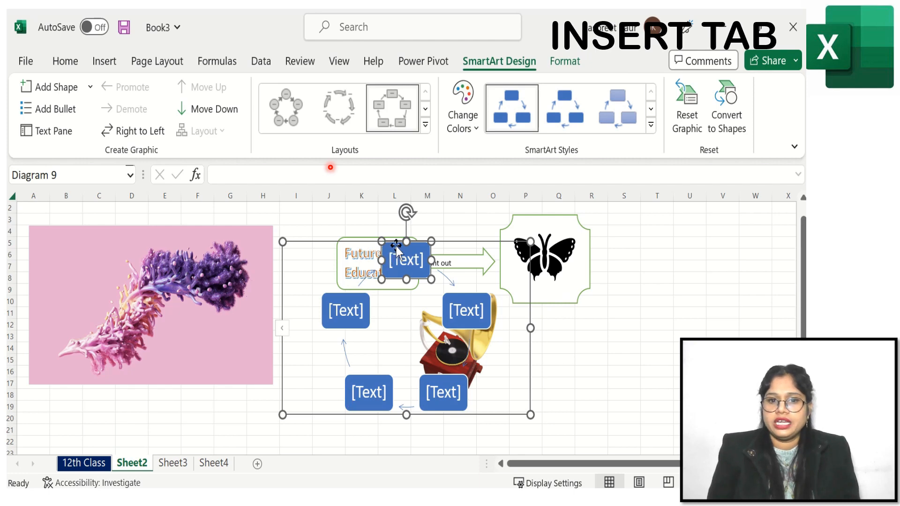
- Move the SmartArt graphic to the right of the plaque and switch its flow to right-to-left
drag(395, 246, 419, 257)
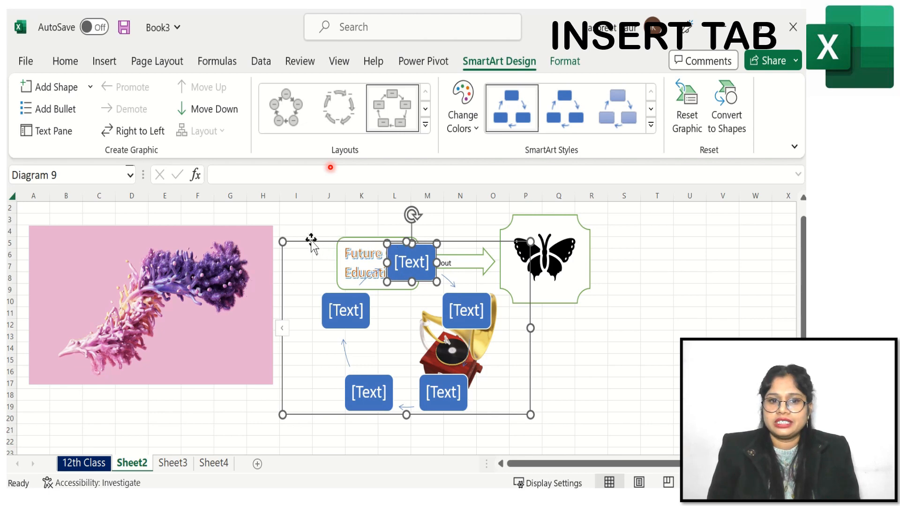
drag(311, 243, 606, 237)
drag(563, 464, 665, 455)
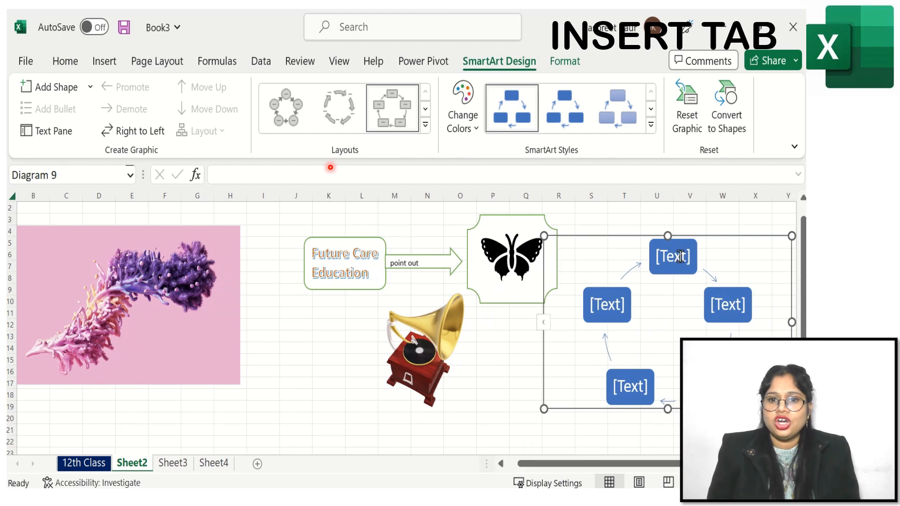
click(681, 254)
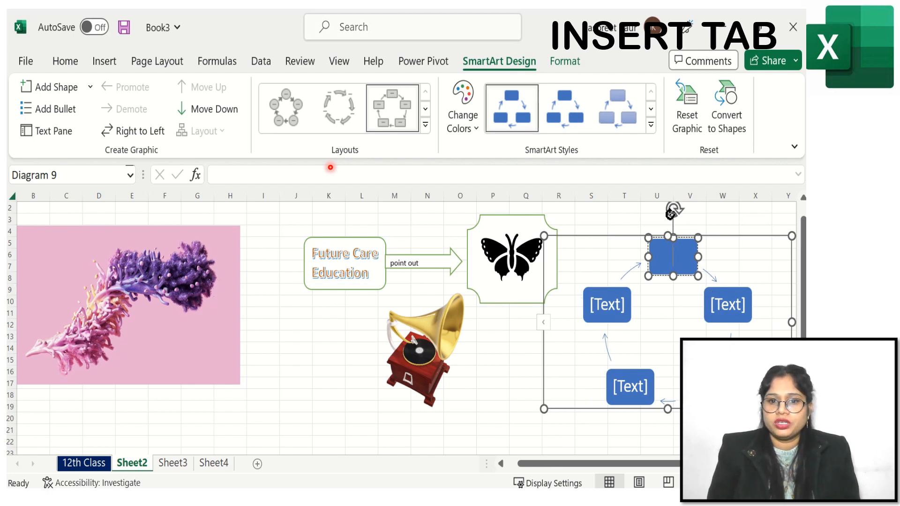
click(133, 132)
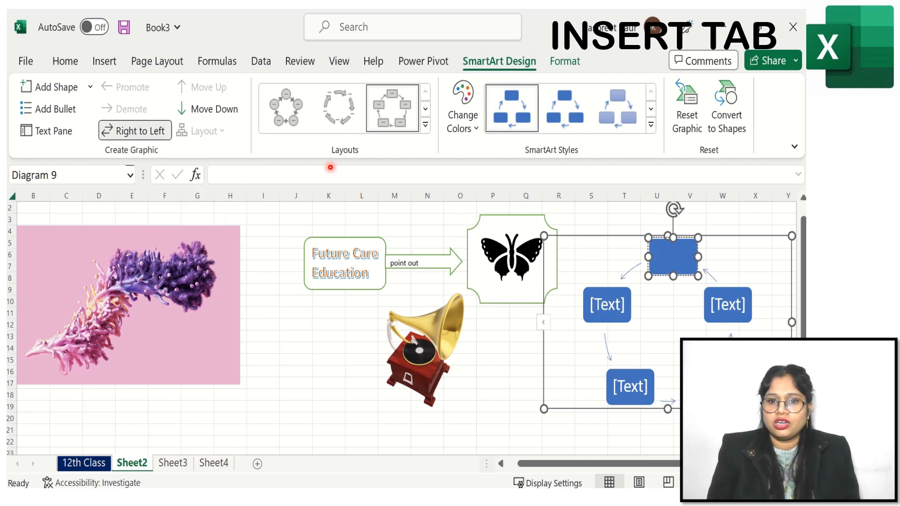
- Apply a 3-D SmartArt style and a Colorful color scheme to the Block Cycle graphic
click(651, 124)
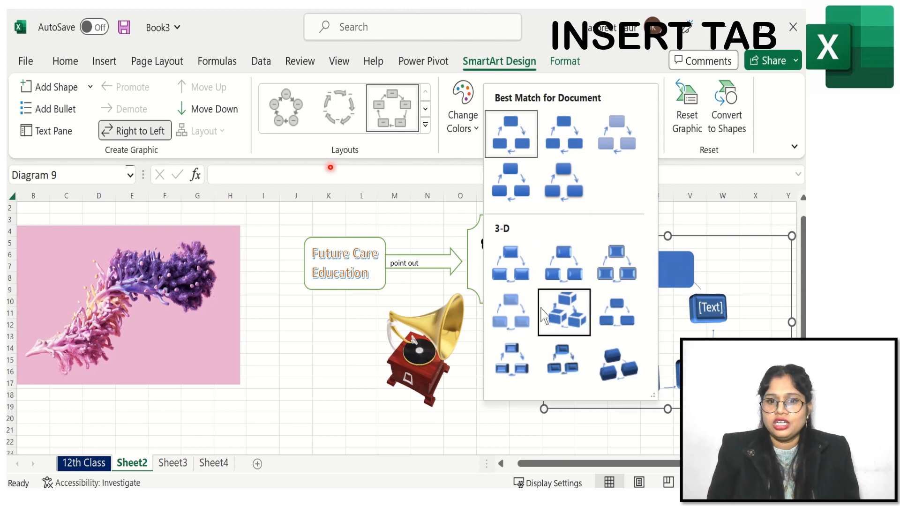
click(580, 315)
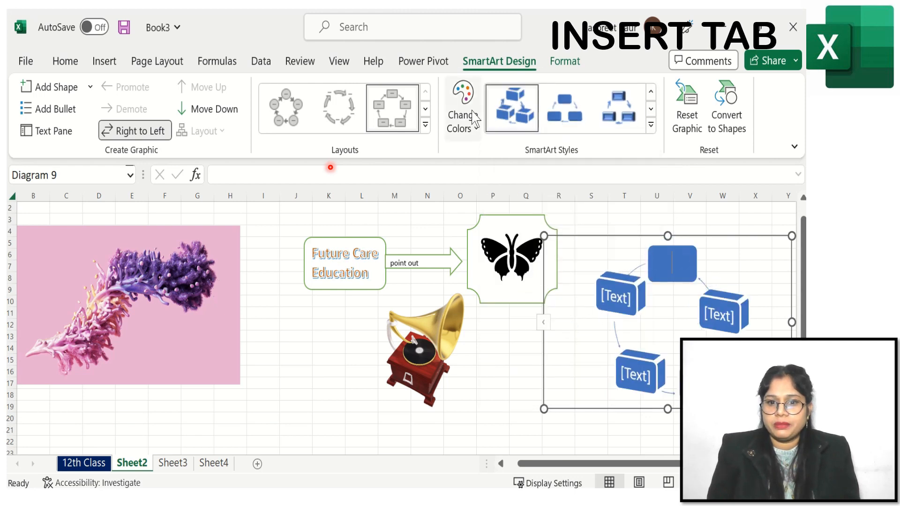
click(470, 123)
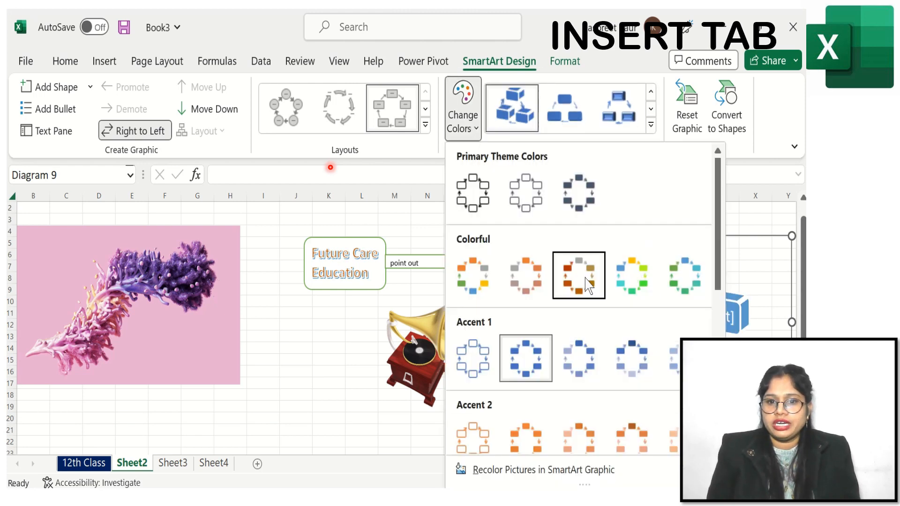
click(652, 285)
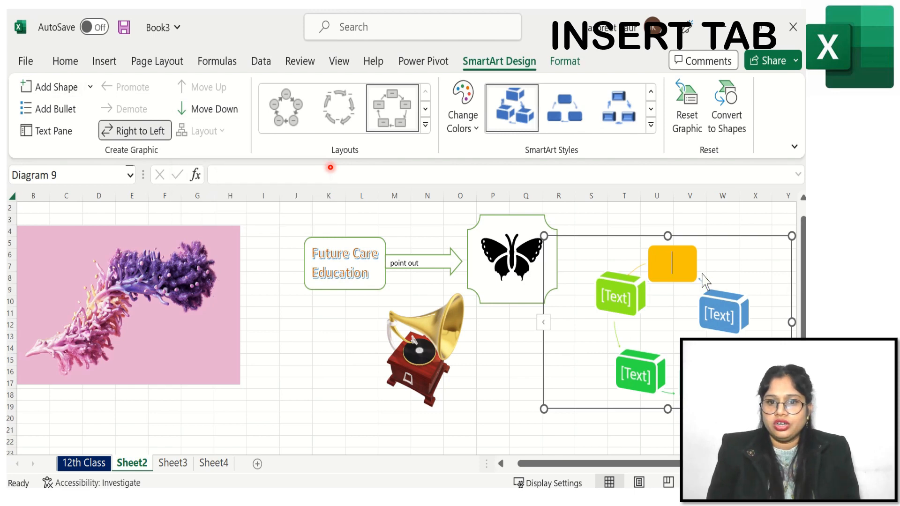
- Add another shape to the Block Cycle graphic
click(702, 382)
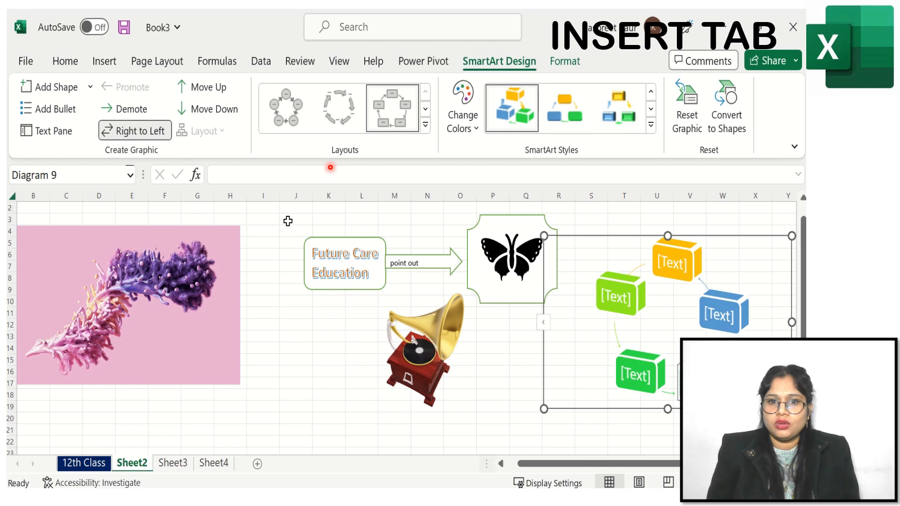
click(91, 87)
click(82, 120)
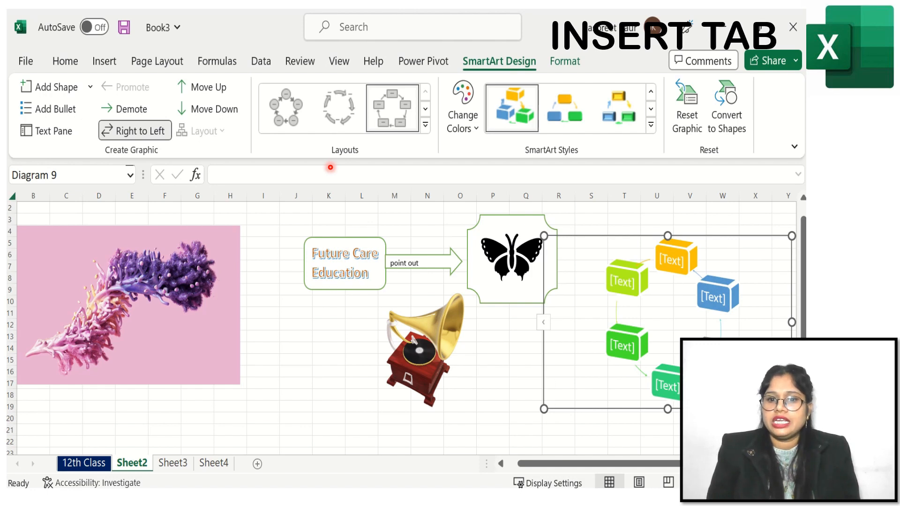
- Remove the added shape and deselect the Block Cycle graphic
right_click(712, 297)
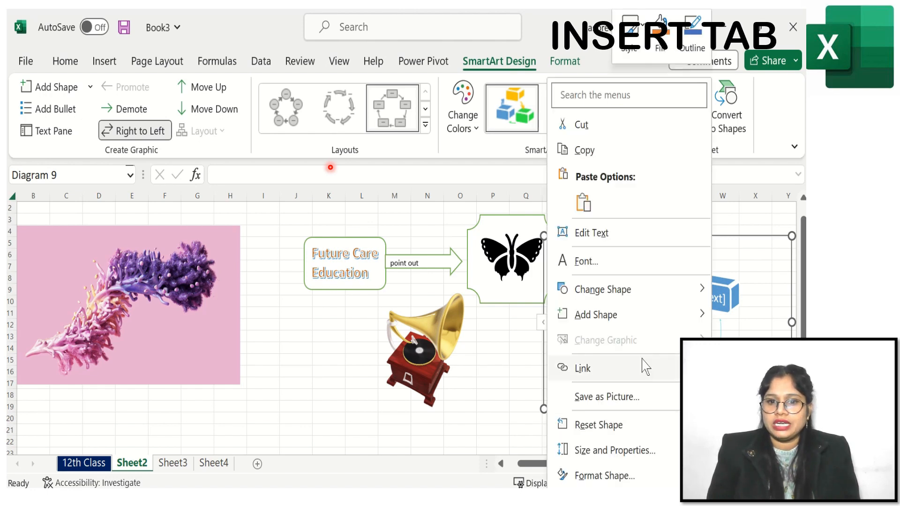
key(Escape)
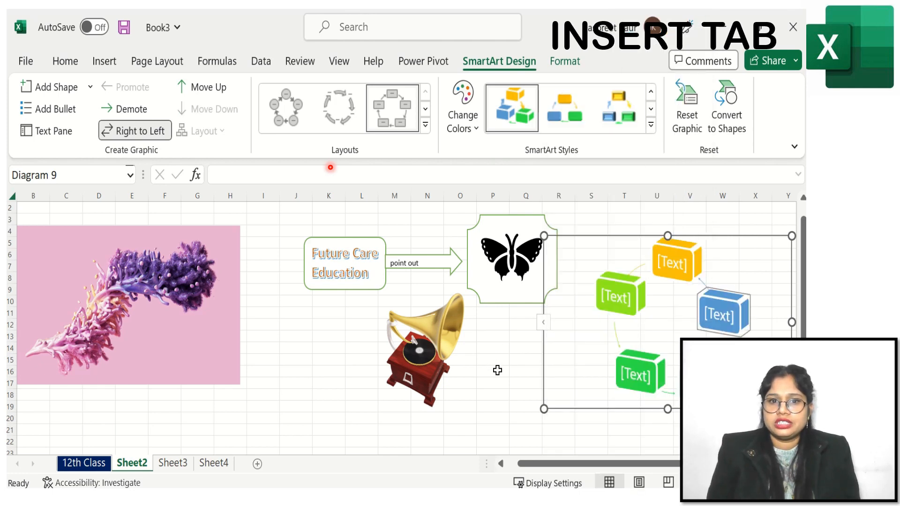
click(516, 375)
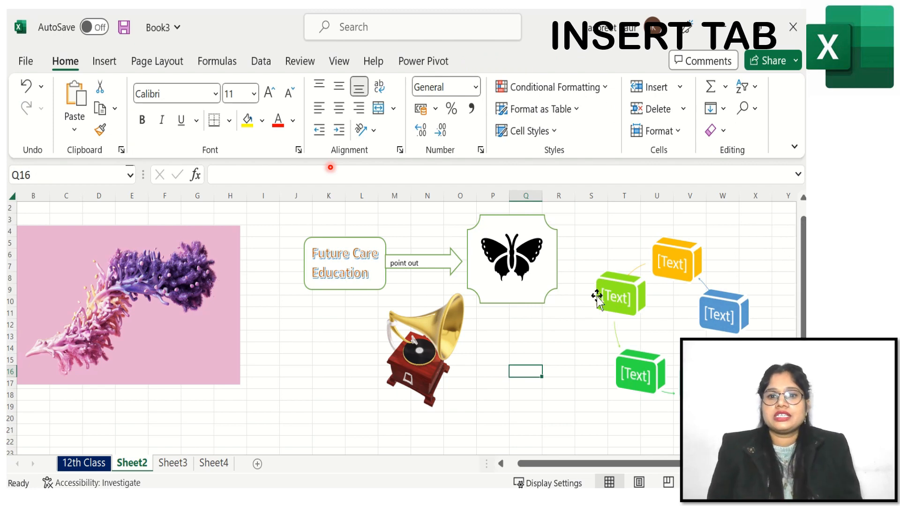
- Insert an Alternating Hexagons SmartArt graphic from the List category
click(104, 62)
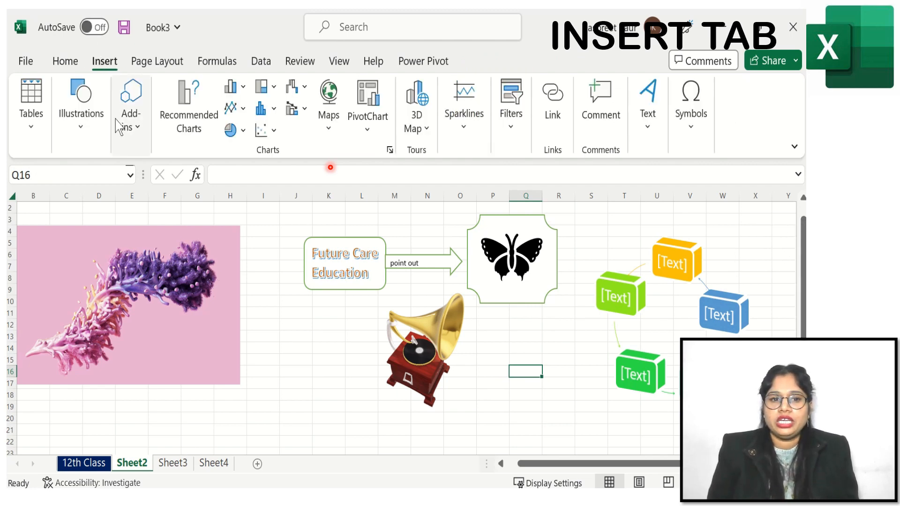
click(94, 145)
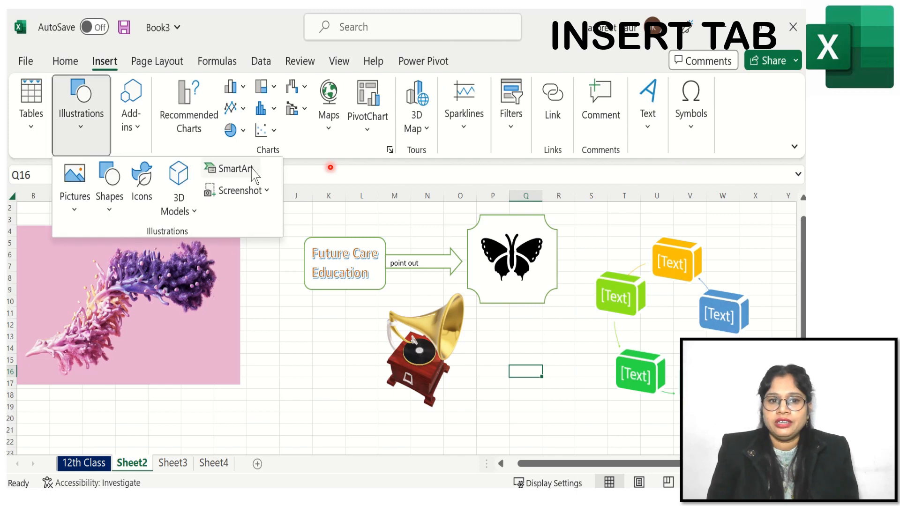
click(235, 169)
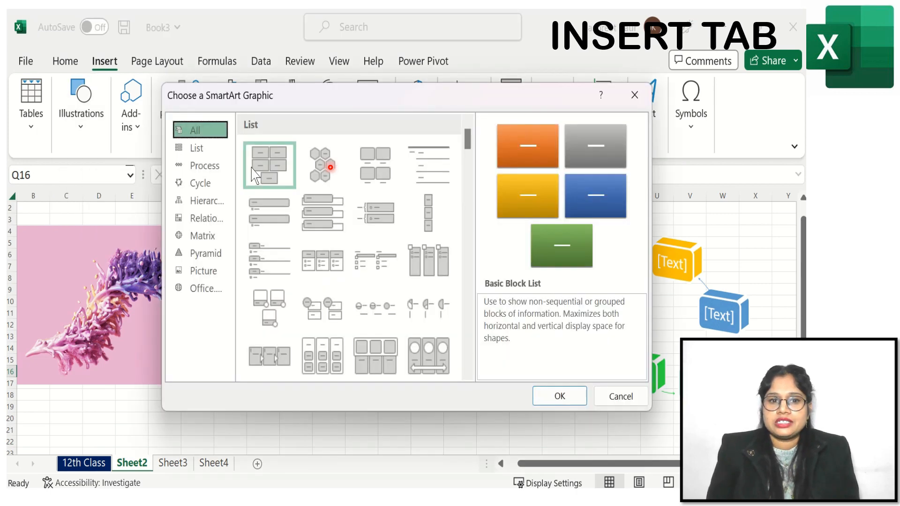
click(329, 170)
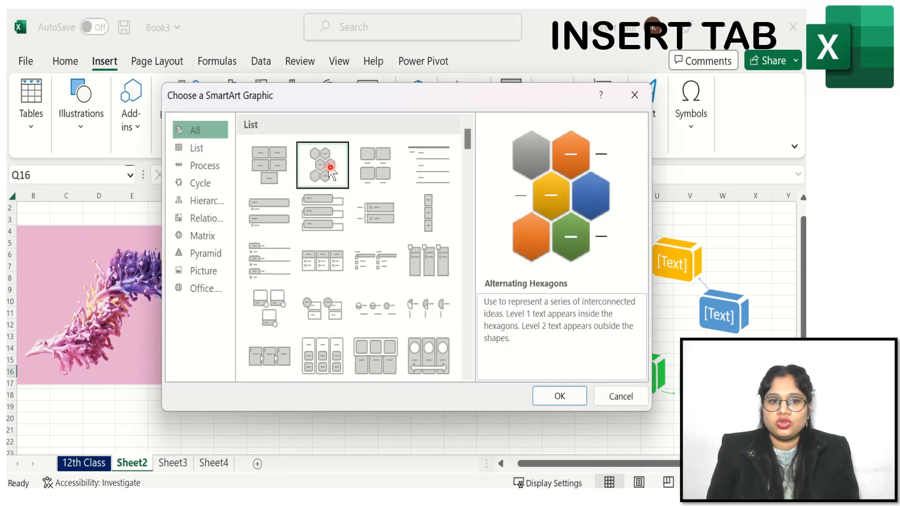
click(563, 396)
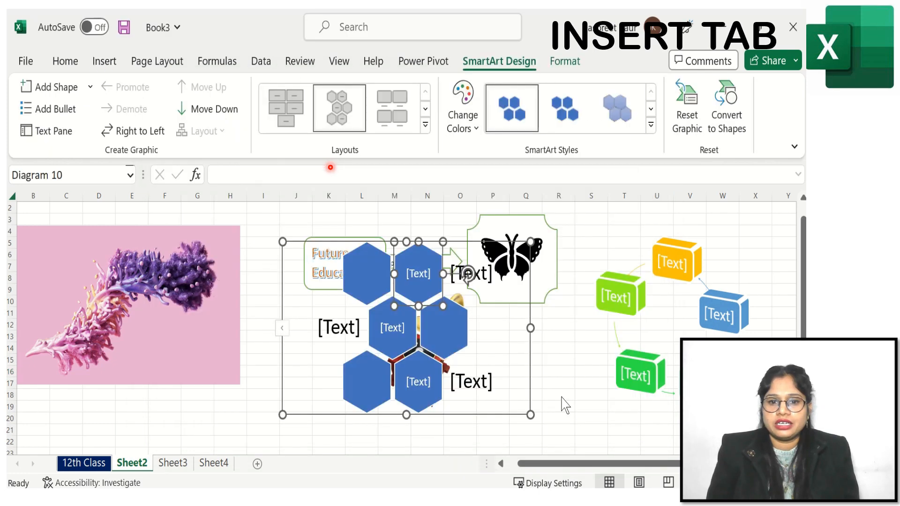
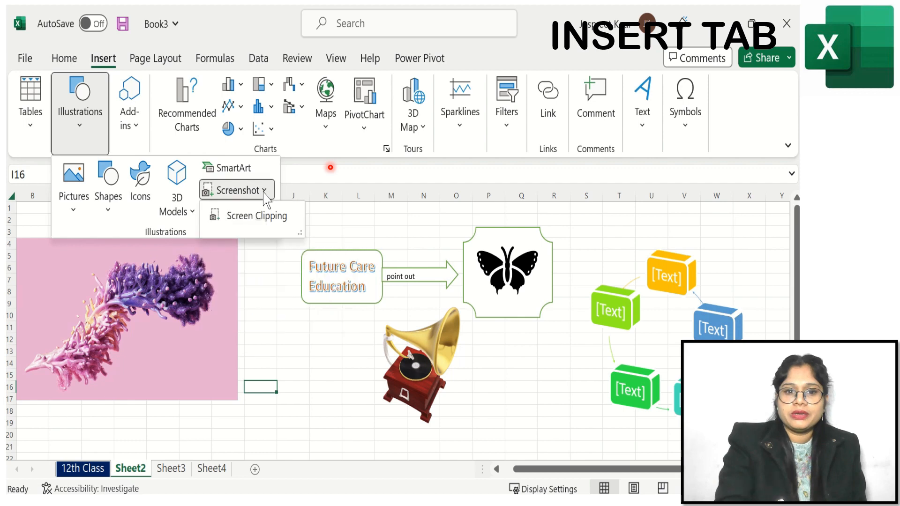
click(259, 285)
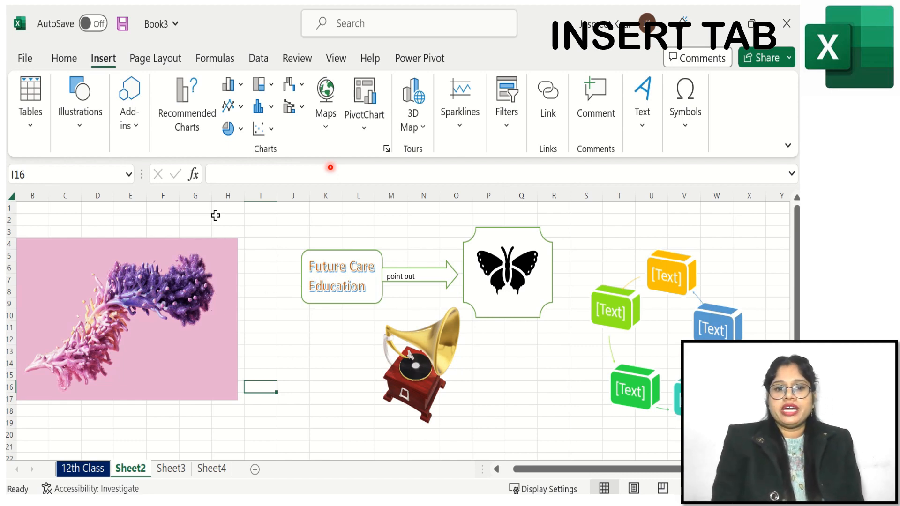
click(89, 141)
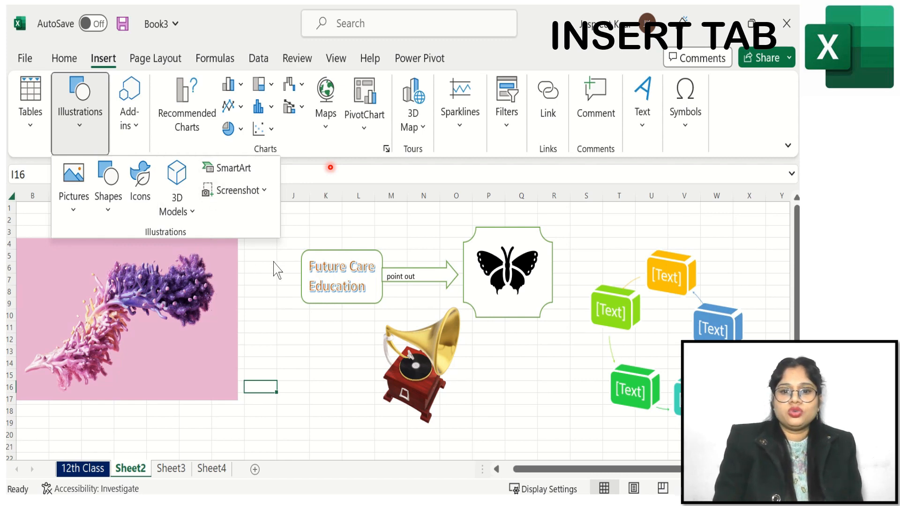
click(304, 10)
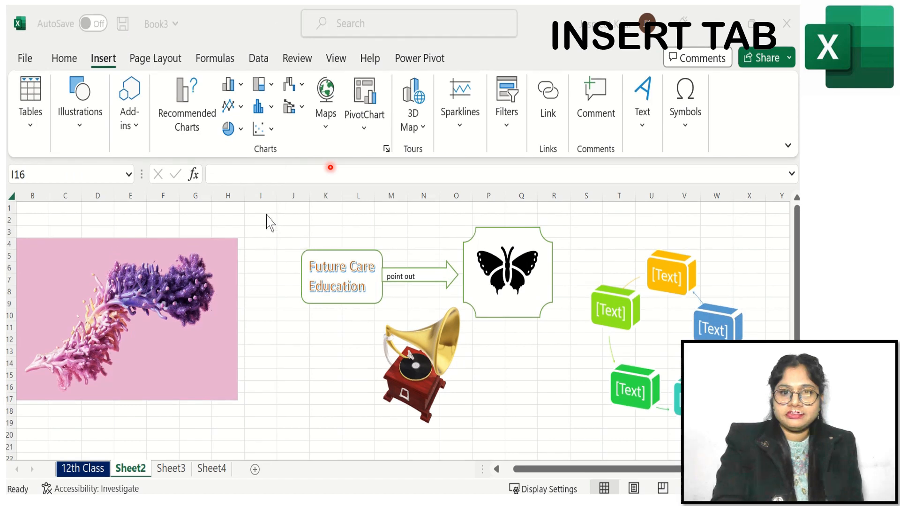
click(84, 131)
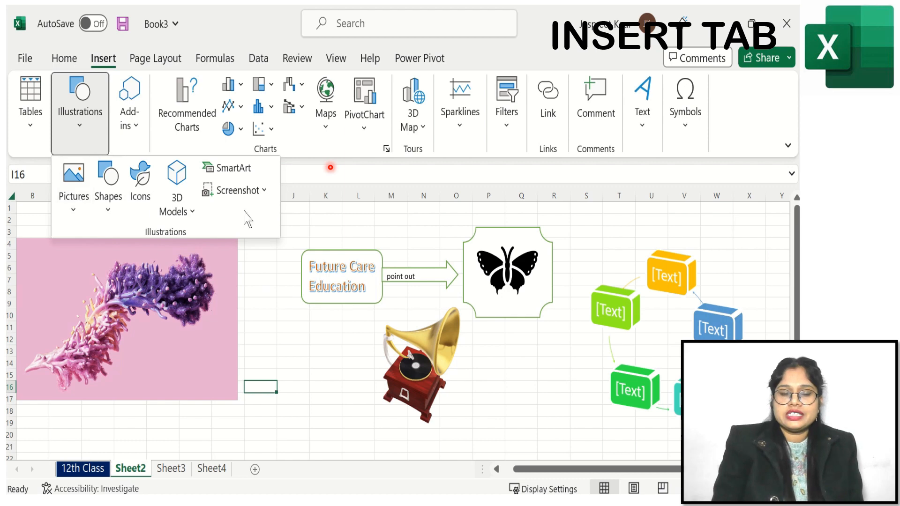
click(262, 285)
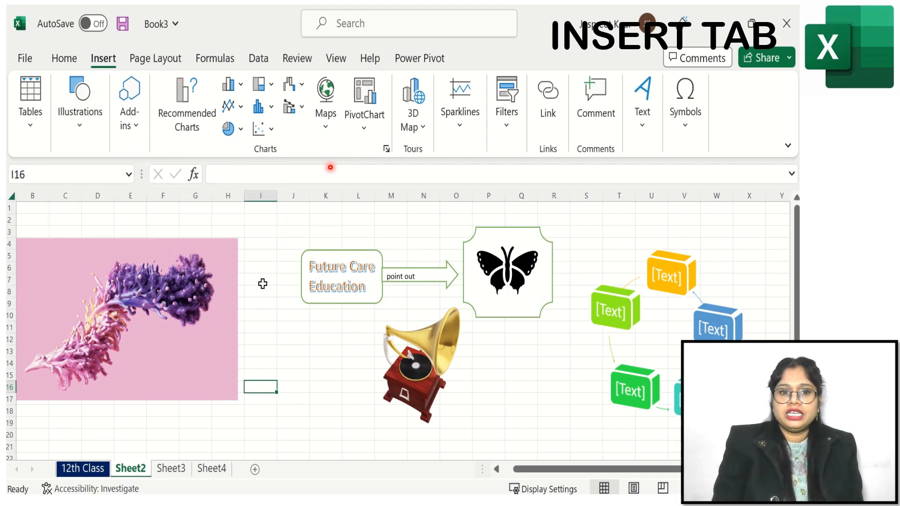
- Add the Wikipedia add-in from the Office Add-ins store
click(136, 134)
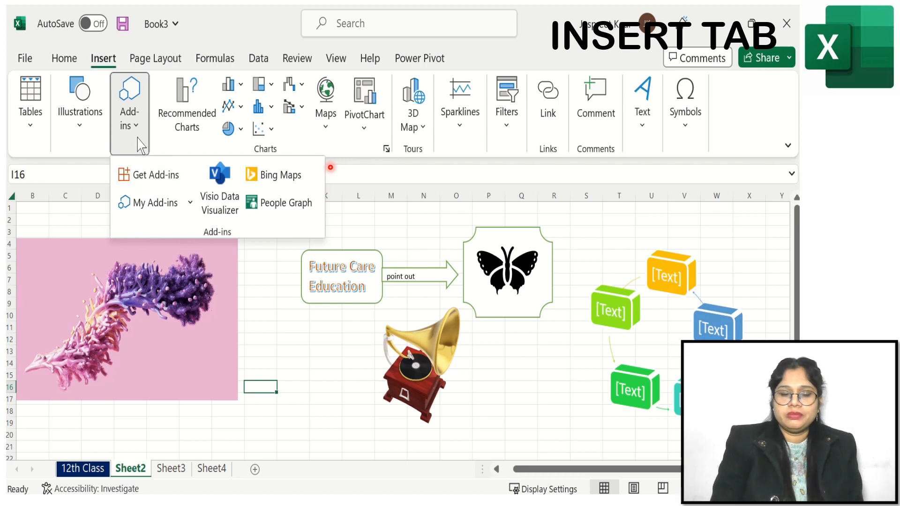
click(148, 178)
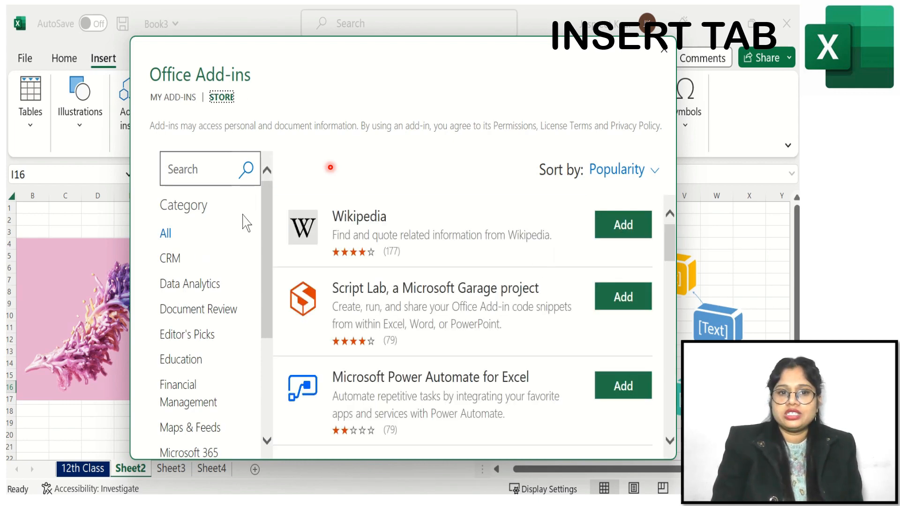
scroll(265, 218, down, 3)
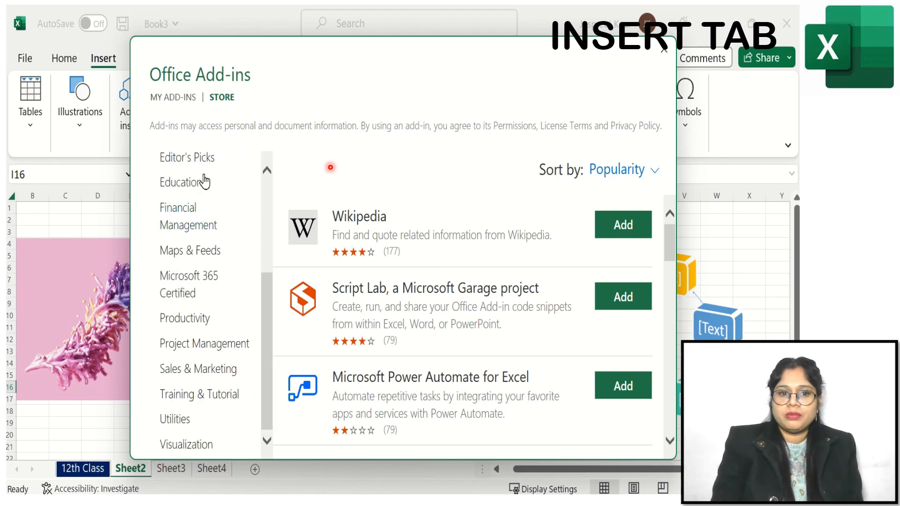
click(623, 226)
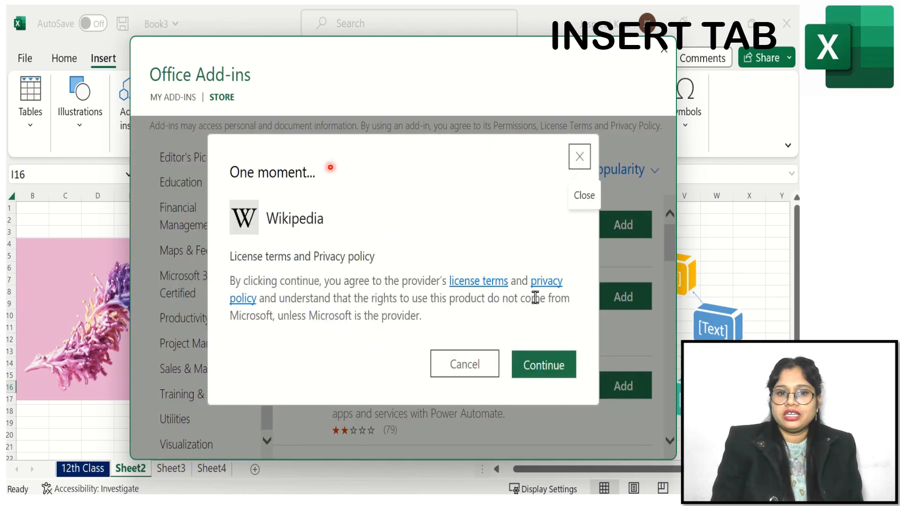
click(539, 368)
- Look up butterfly in the Wikipedia add-in pane, then close the pane
click(130, 117)
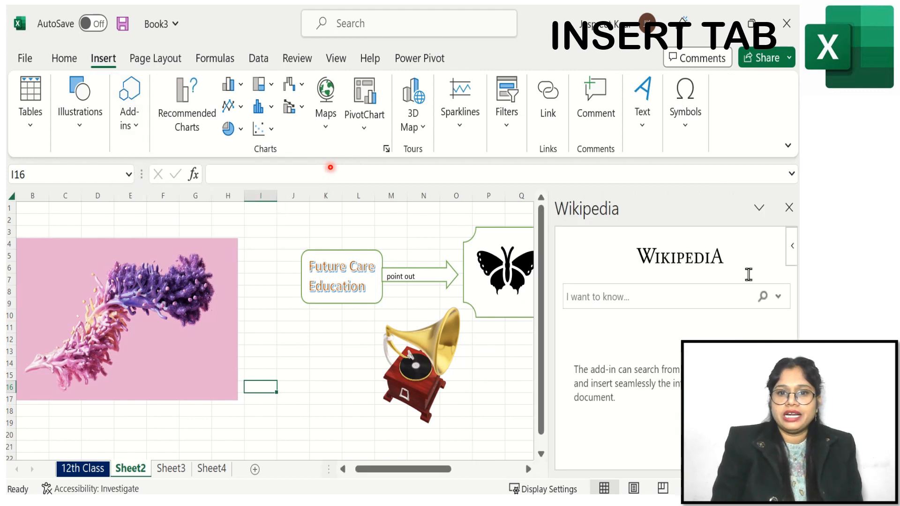
click(681, 298)
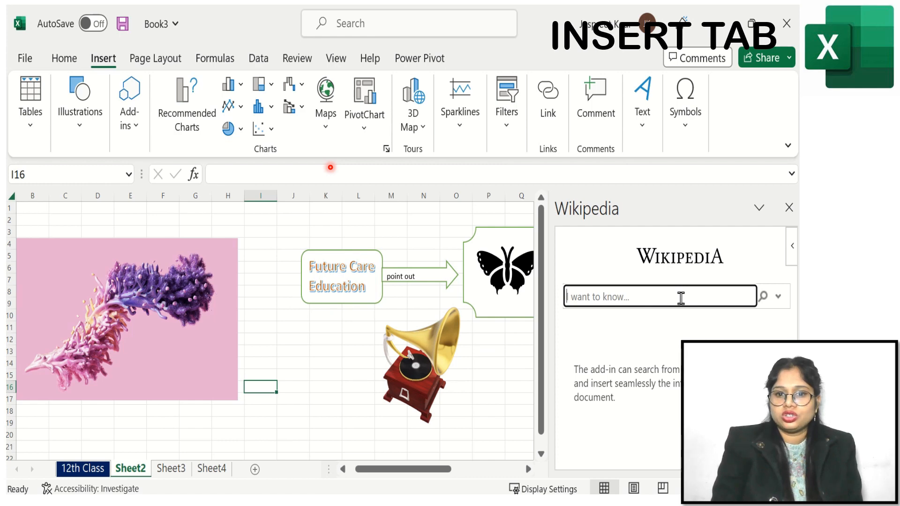
text(butteerf)
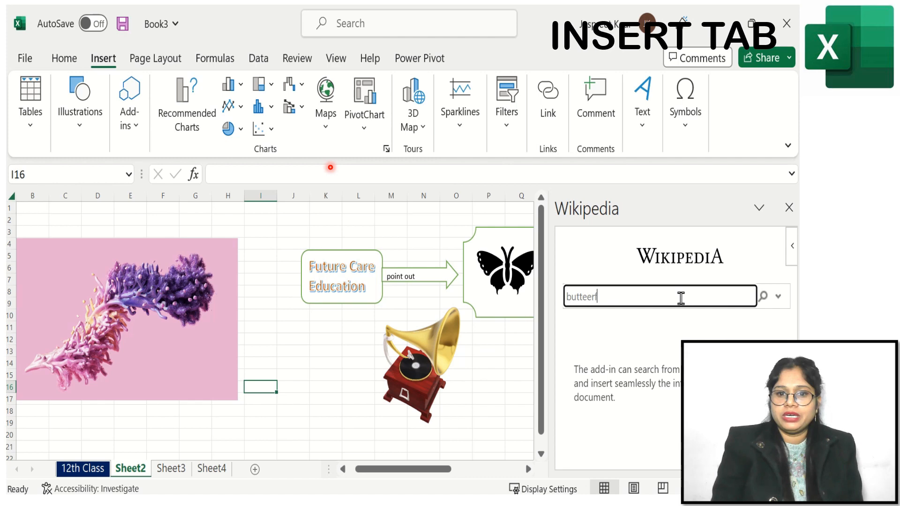
key(BackSpace)
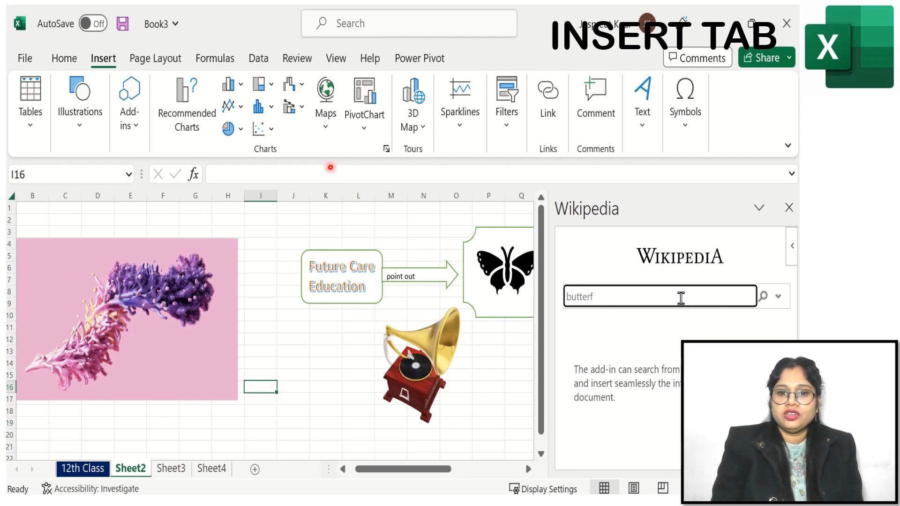
key(Return)
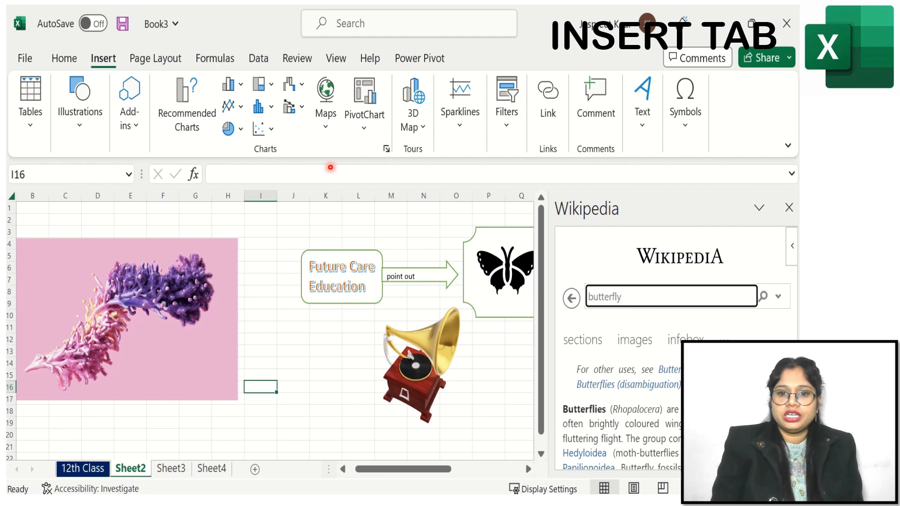
scroll(622, 412, down, 10)
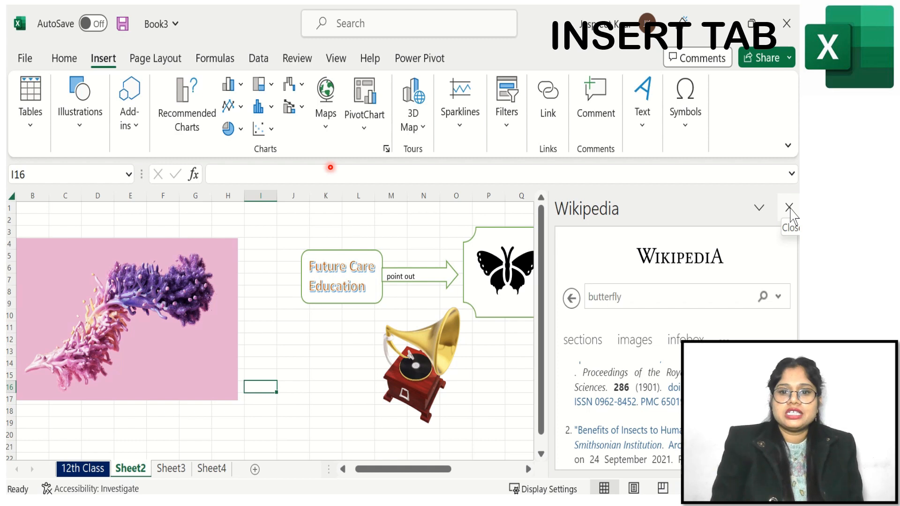
click(789, 207)
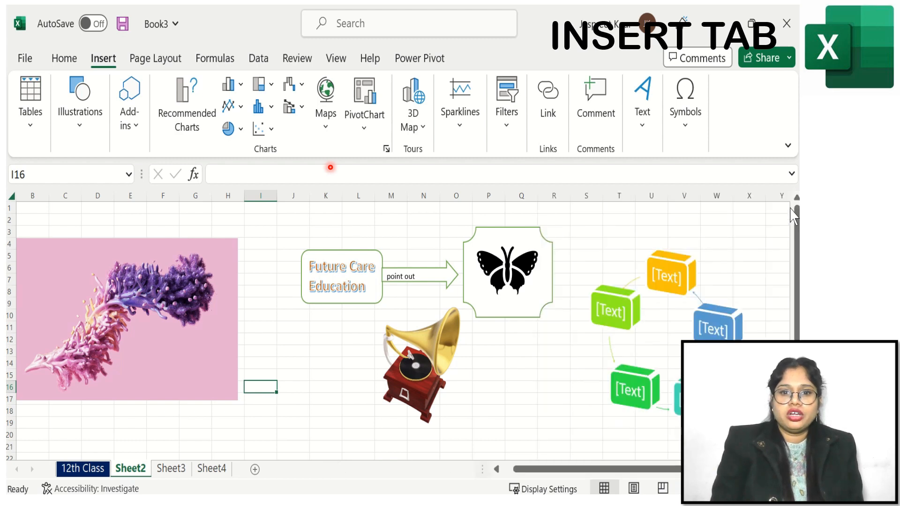
- Browse the Office Add-ins store categories such as Data Analytics, Document Review and Editor's Picks
click(130, 134)
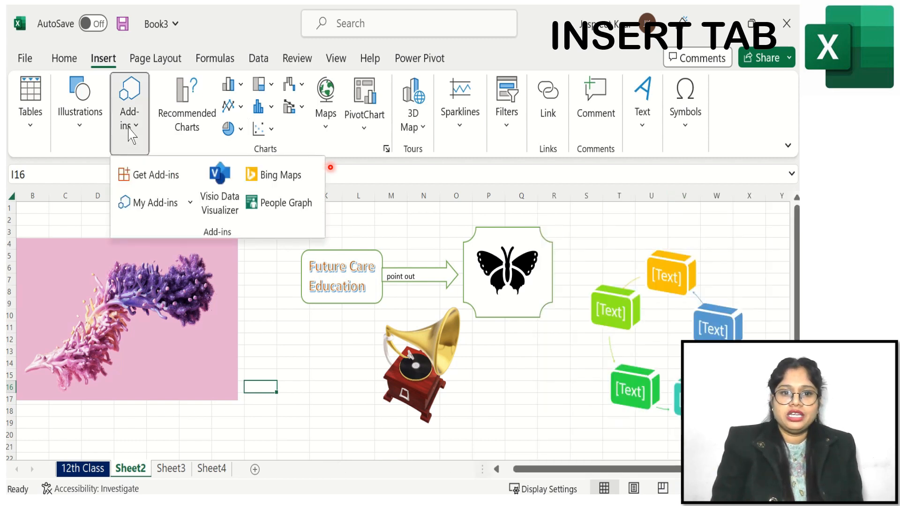
click(156, 179)
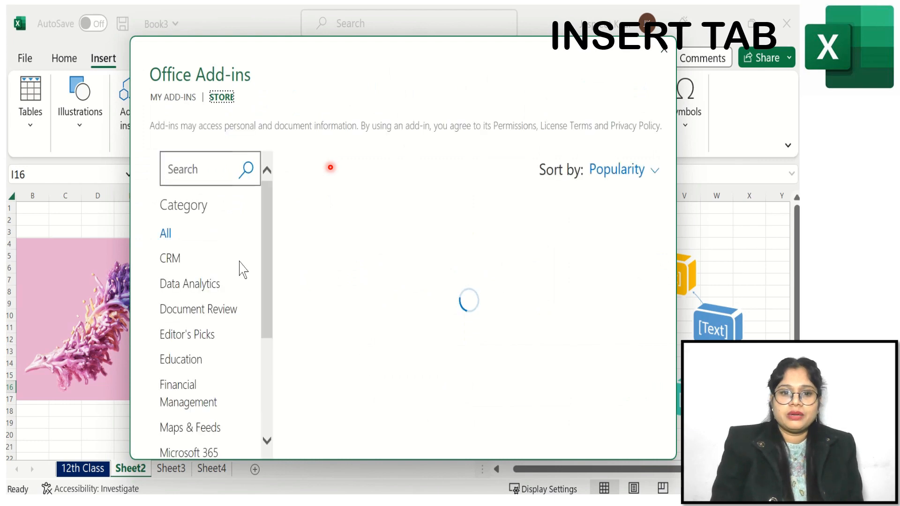
click(184, 290)
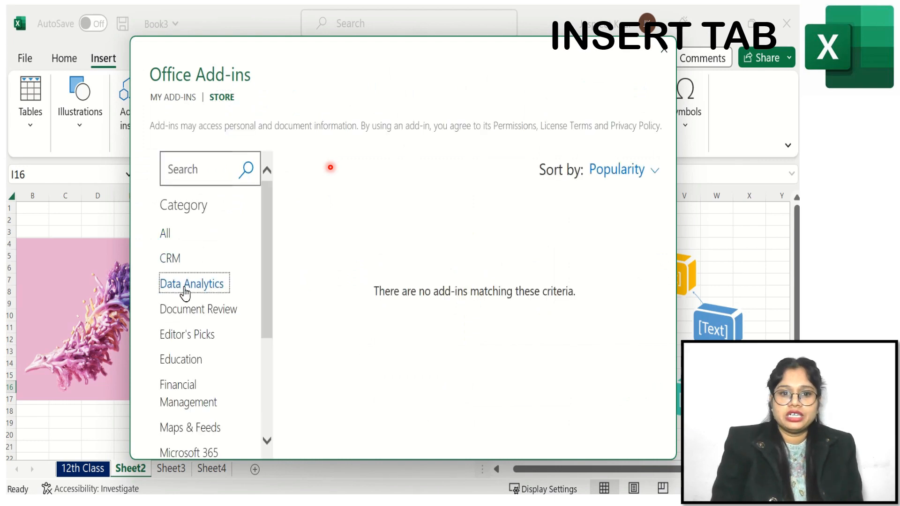
click(186, 312)
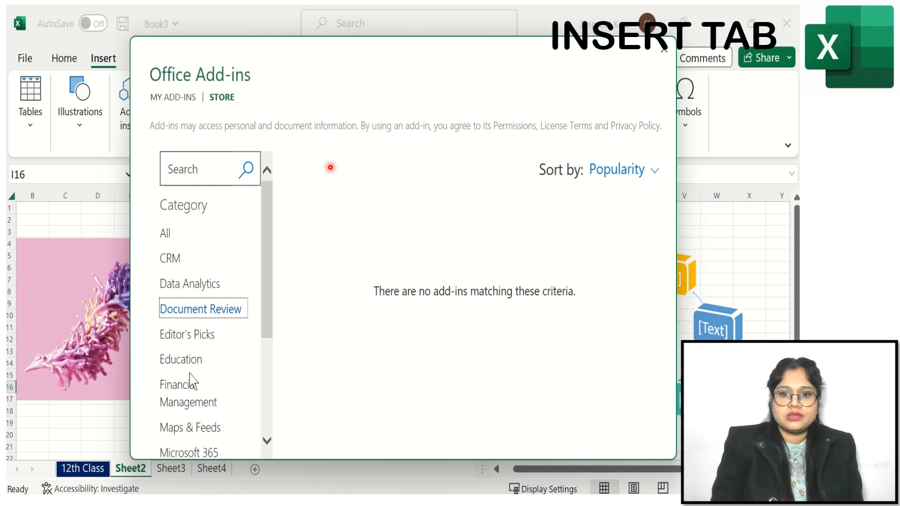
click(193, 336)
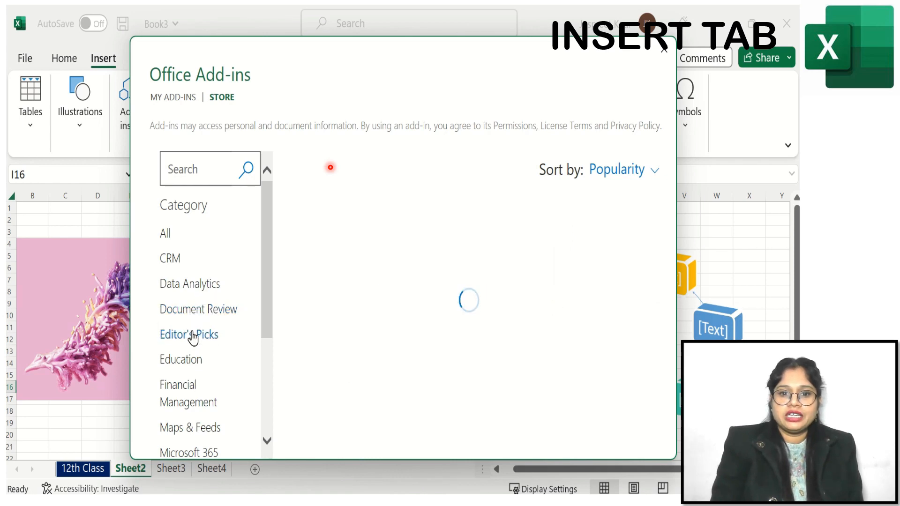
drag(267, 277, 271, 345)
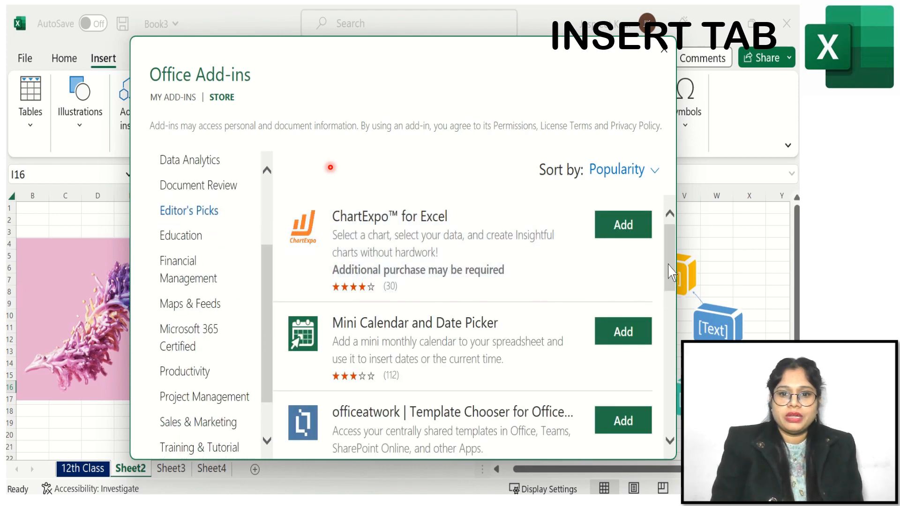
drag(678, 271, 677, 410)
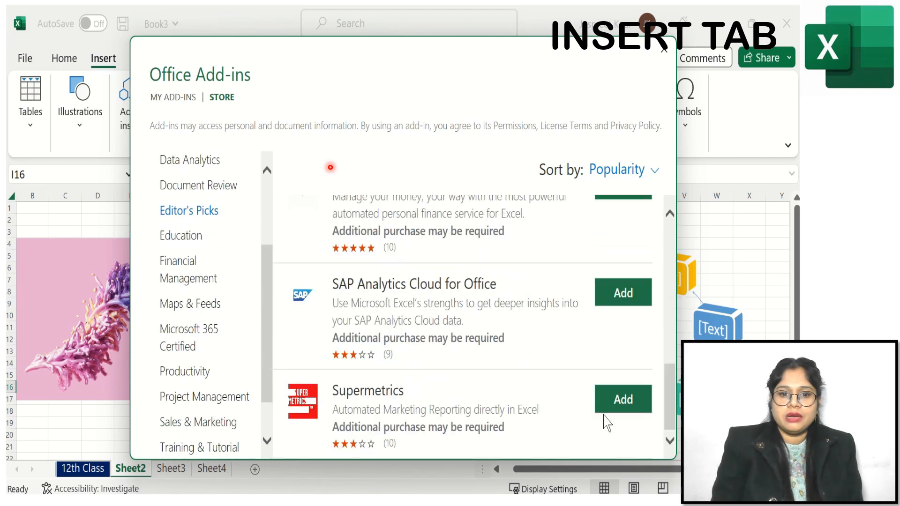
- Add the Mzamose Calculator add-in from the store's Education category
click(196, 243)
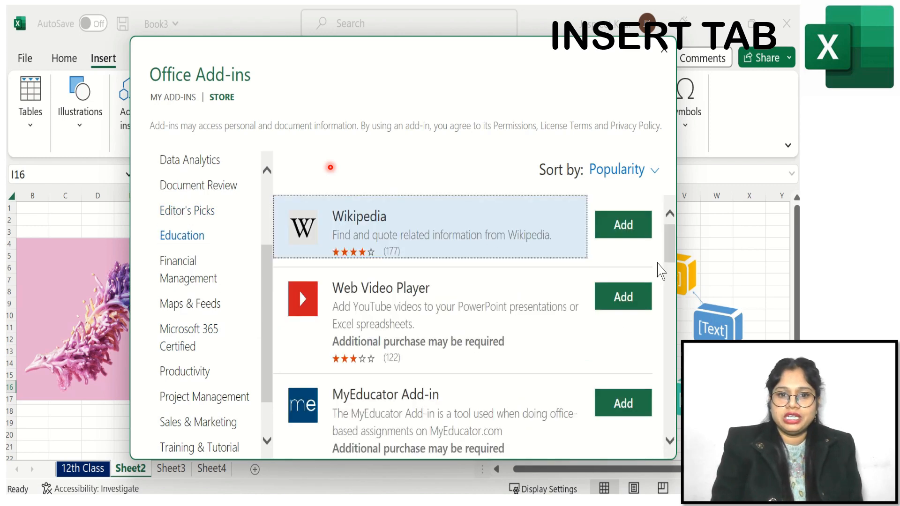
drag(674, 238, 670, 411)
click(625, 294)
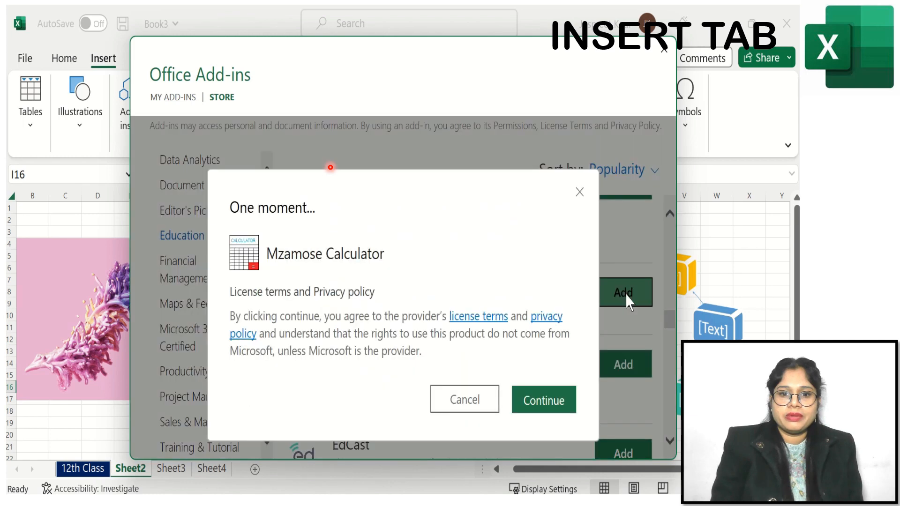
click(542, 366)
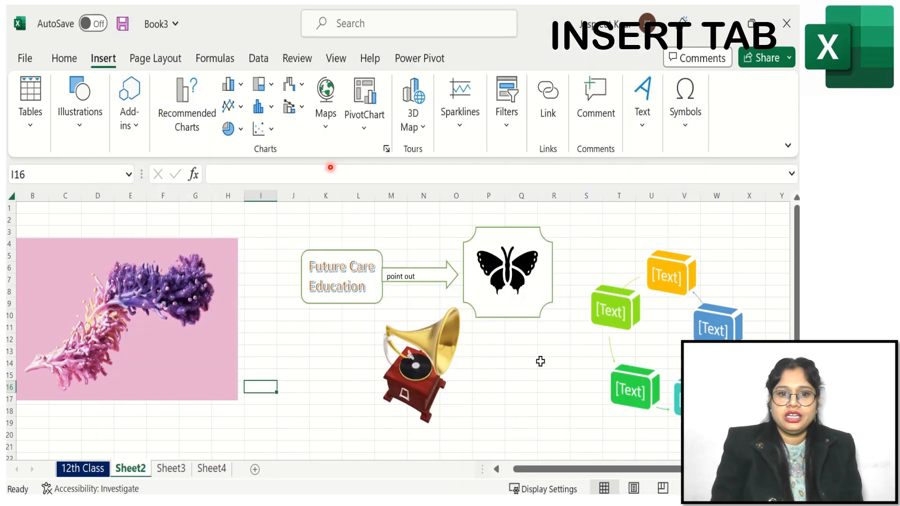
- Review the list of installed add-ins, then close the add-ins dialog and the Mzamose Calculator pane
click(138, 136)
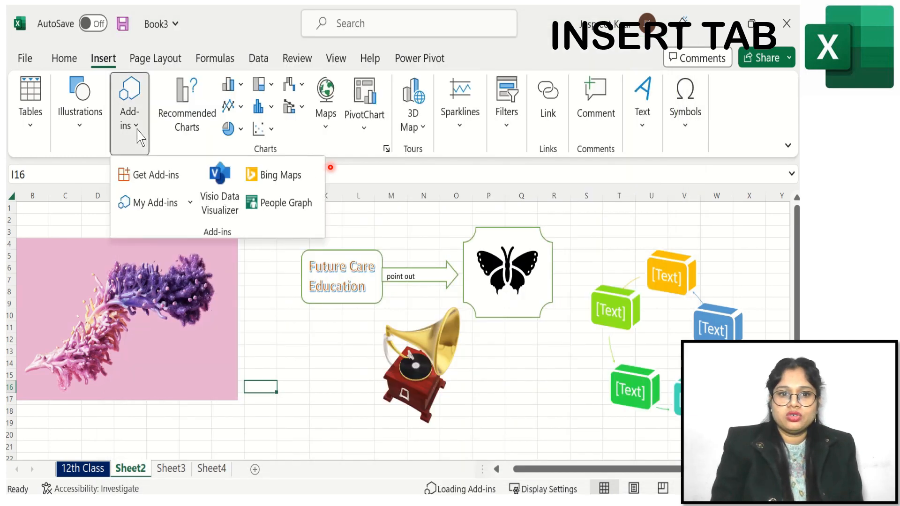
click(177, 205)
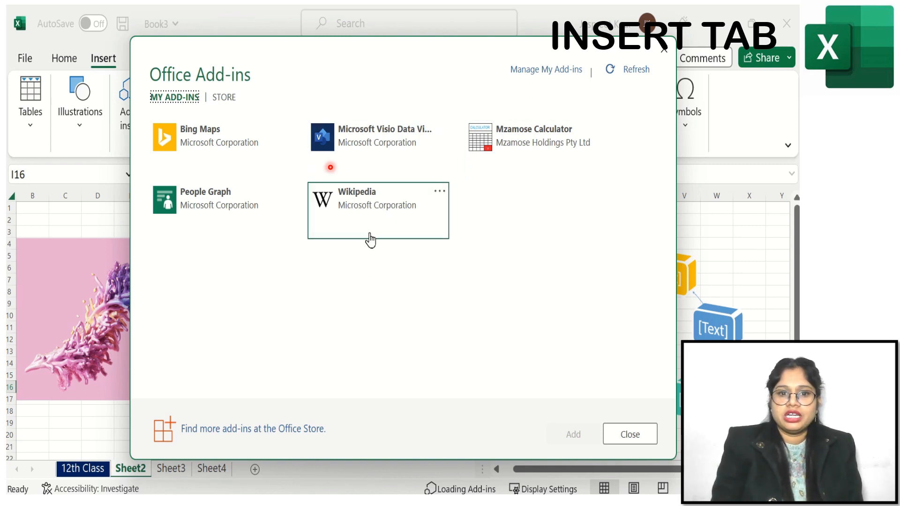
click(223, 98)
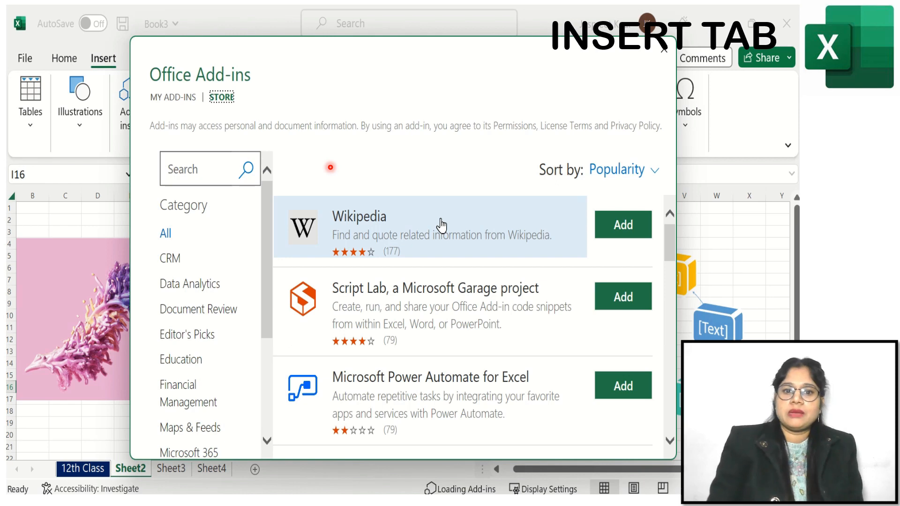
click(664, 48)
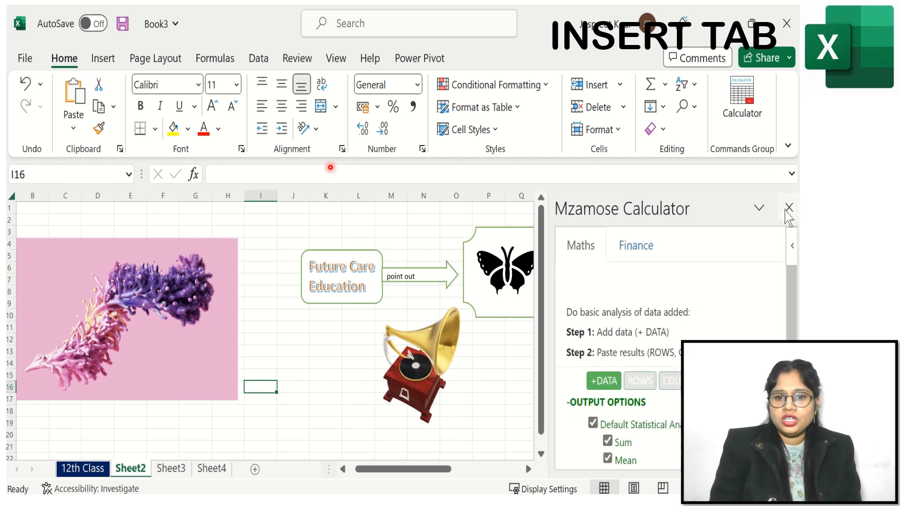
click(789, 208)
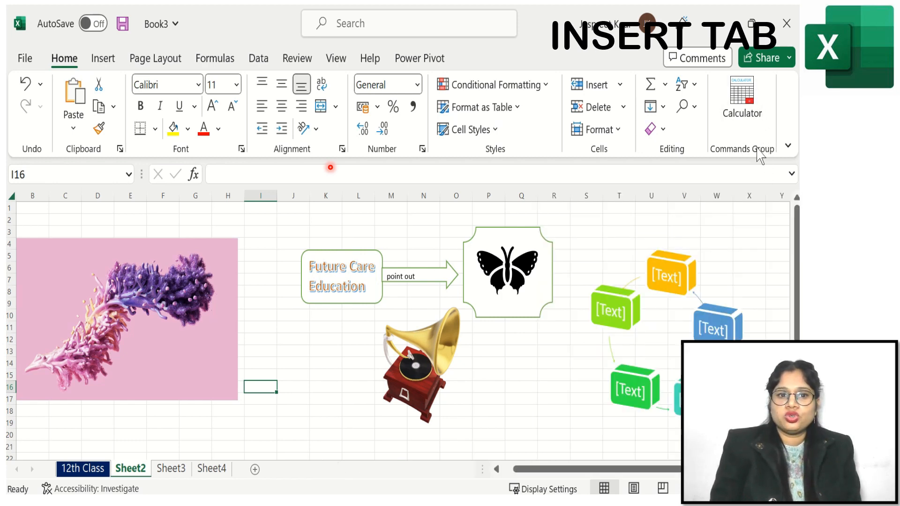
- Insert the Visio Data Visualizer add-in onto the sheet and continue without signing in
click(102, 71)
click(76, 132)
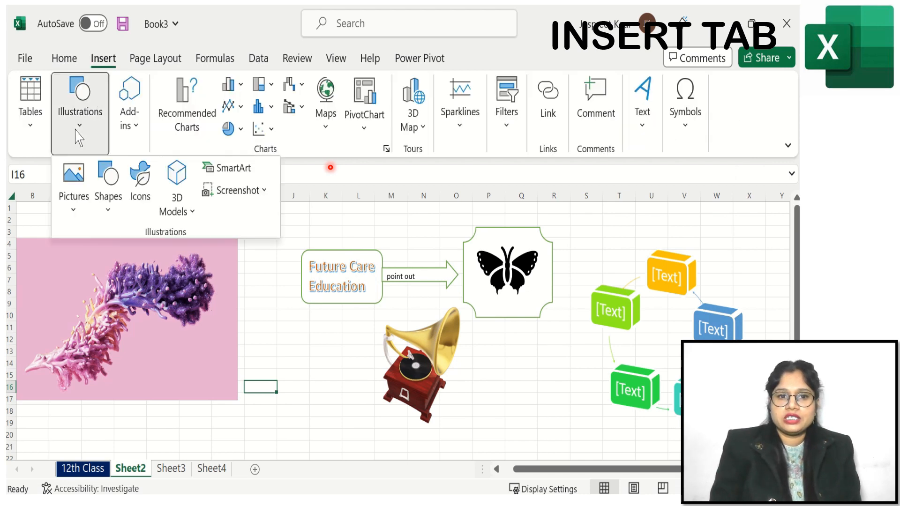
click(130, 128)
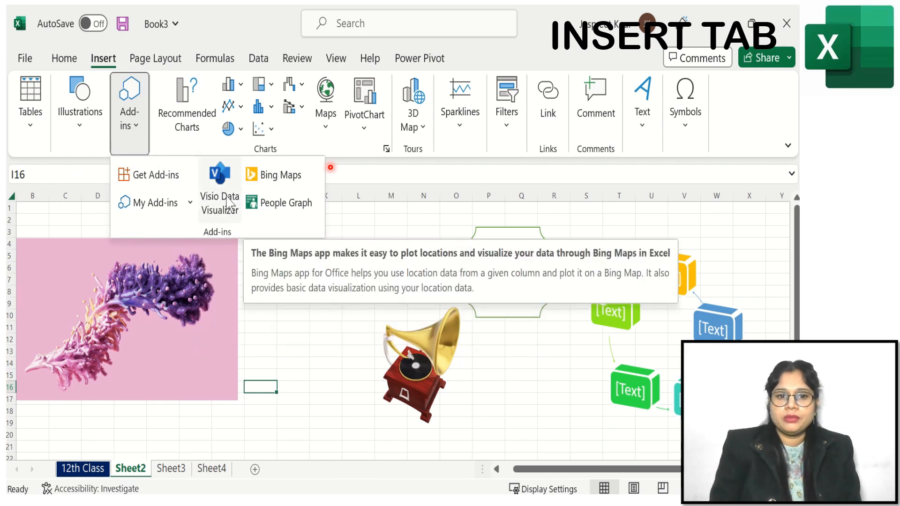
click(219, 181)
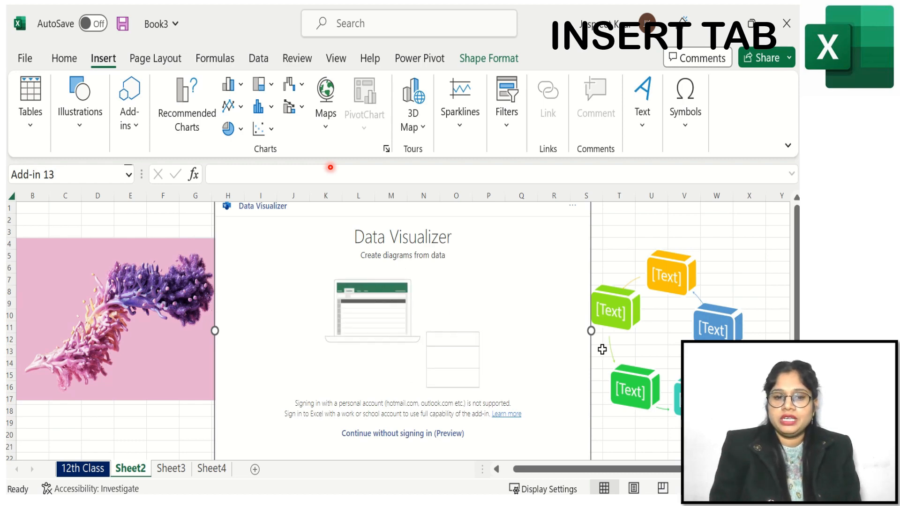
click(387, 434)
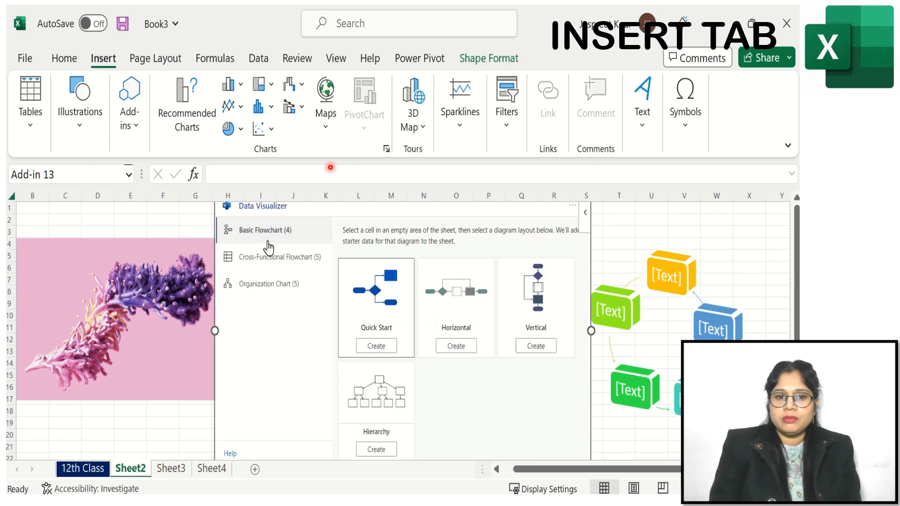
- Create a Quick Start basic flowchart with Data Visualizer after browsing its Cross-Functional Flowchart and Organization Chart layouts
click(269, 270)
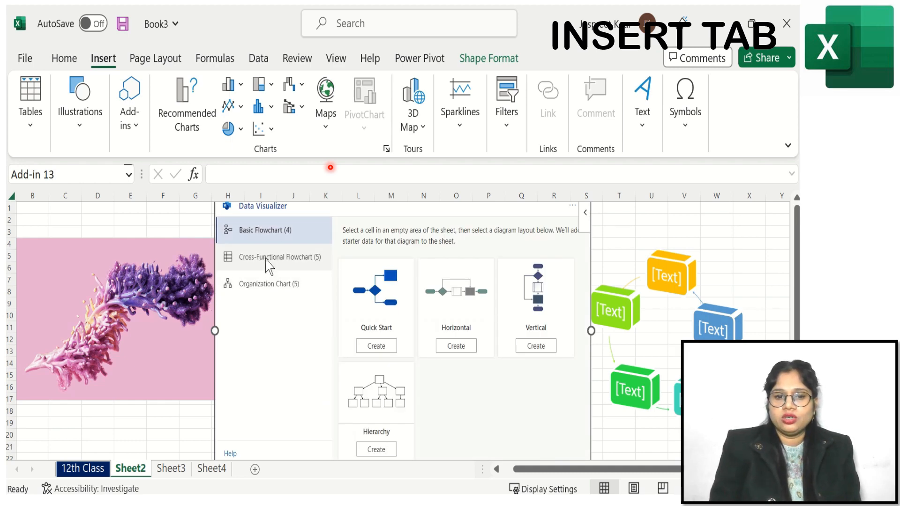
click(274, 295)
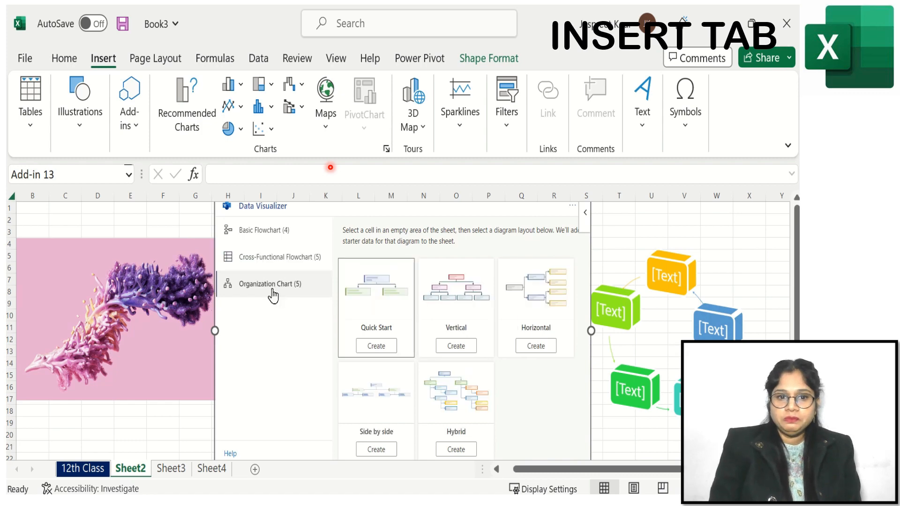
click(281, 230)
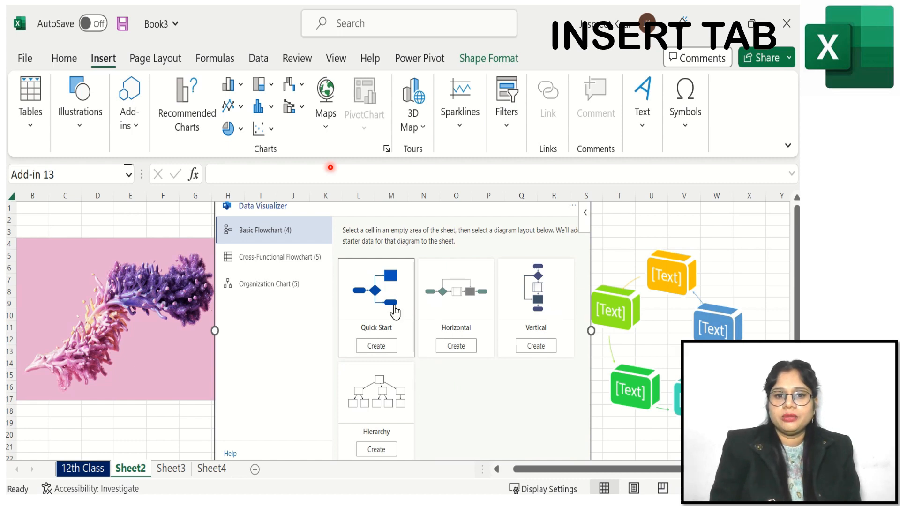
click(376, 347)
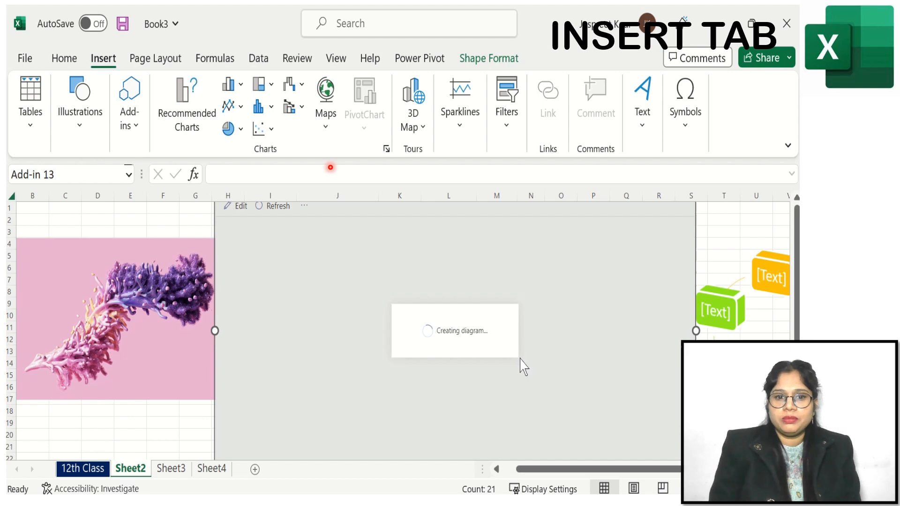
- Resize the flowchart diagram object so it spans beside the picture above the data table
drag(796, 256, 797, 266)
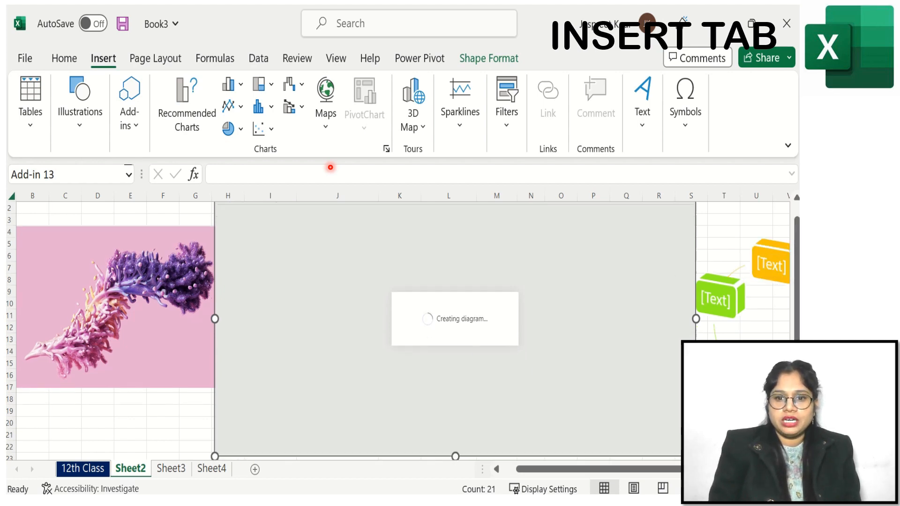
drag(696, 456, 611, 354)
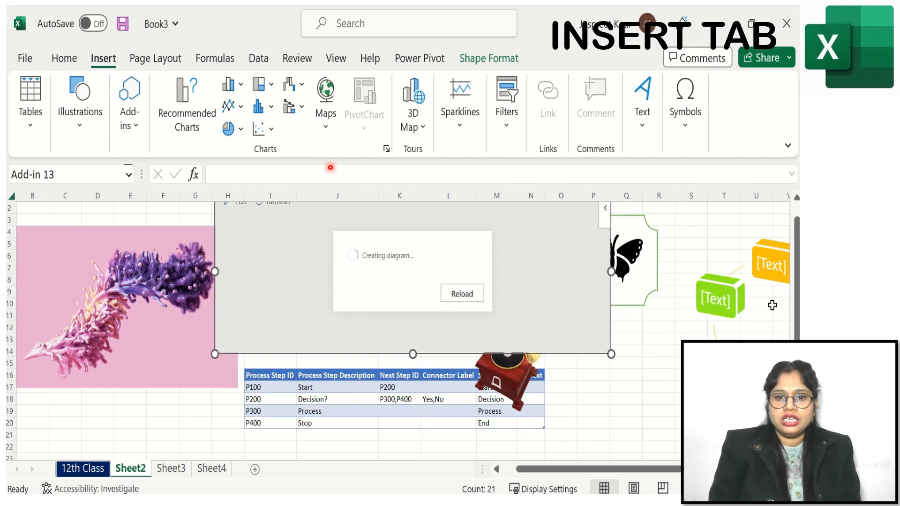
drag(797, 312, 797, 299)
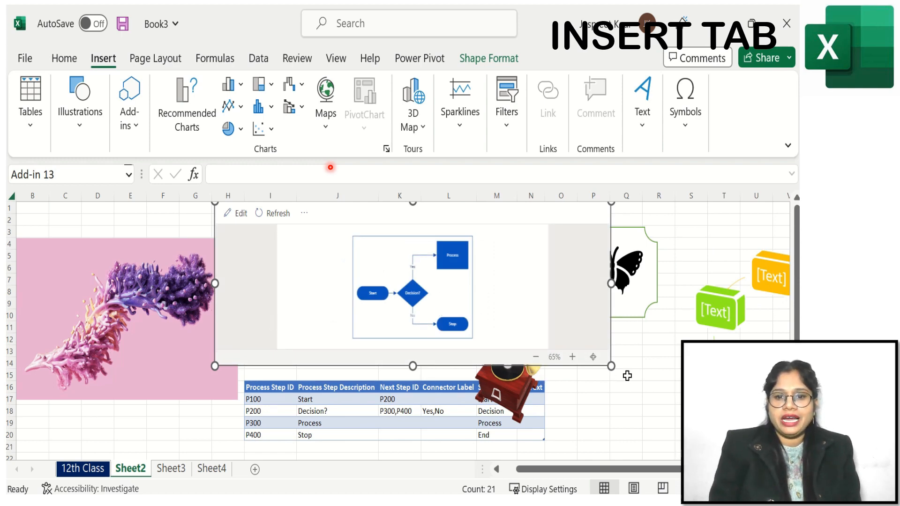
drag(611, 366, 652, 428)
- Try to edit the flowchart diagram, dismissing the sign-in request
click(374, 331)
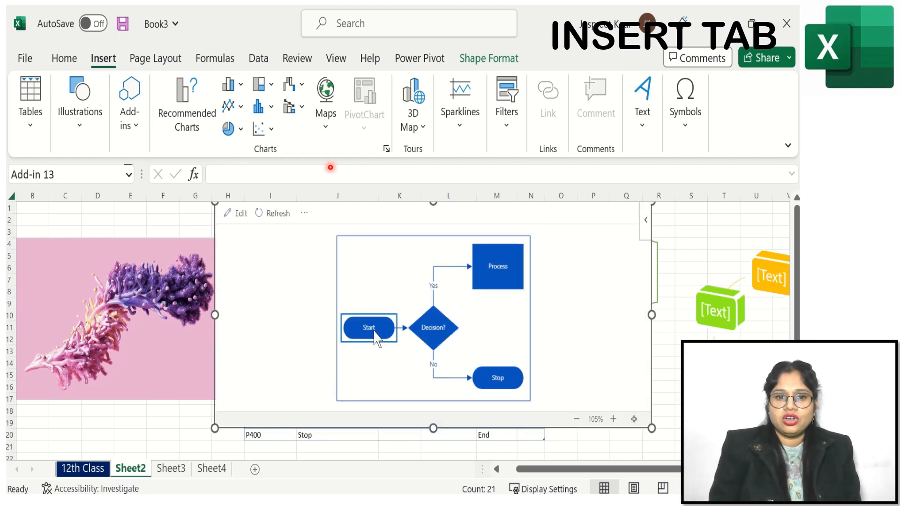
click(241, 213)
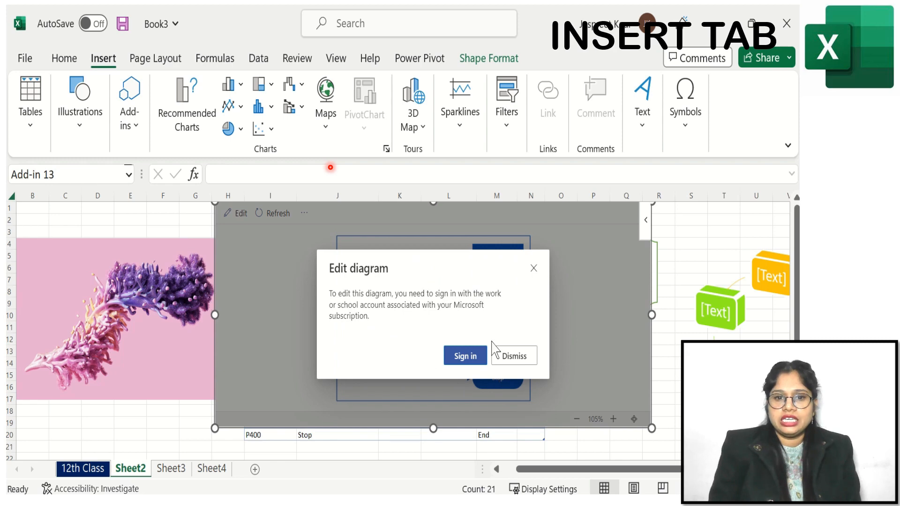
click(520, 361)
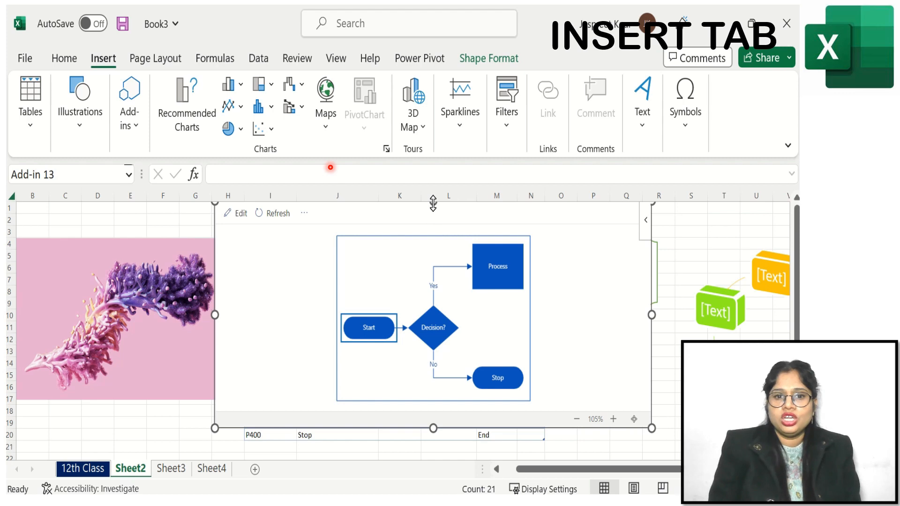
- Cut the flowchart diagram object from the sheet
drag(434, 203, 432, 233)
right_click(425, 240)
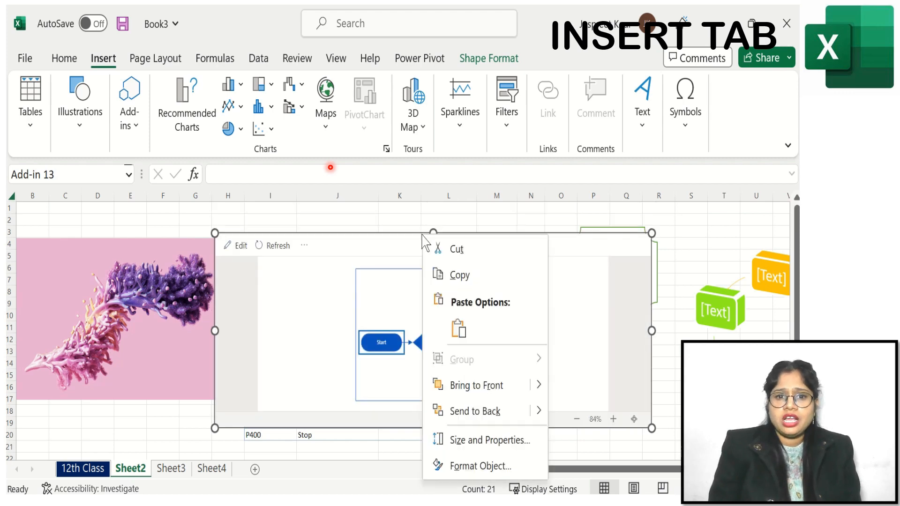
click(443, 249)
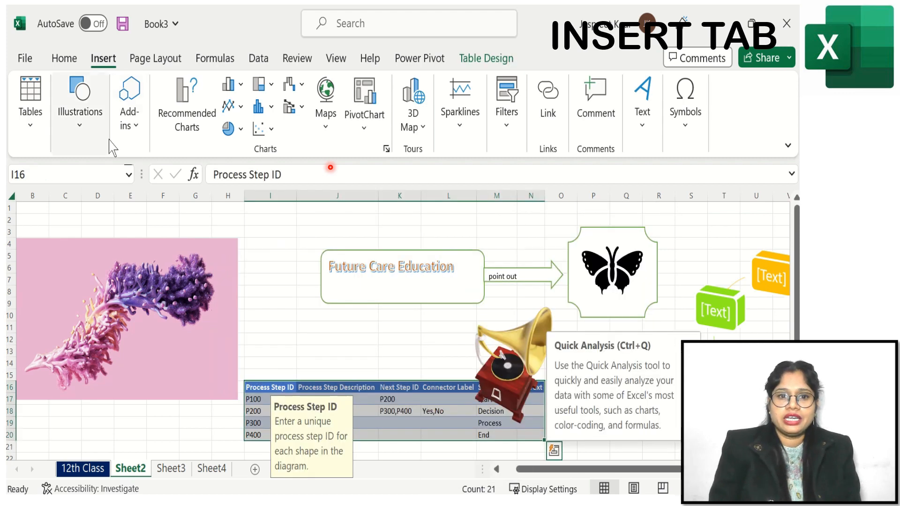
- Insert the Bing Maps add-in onto the sheet
click(127, 139)
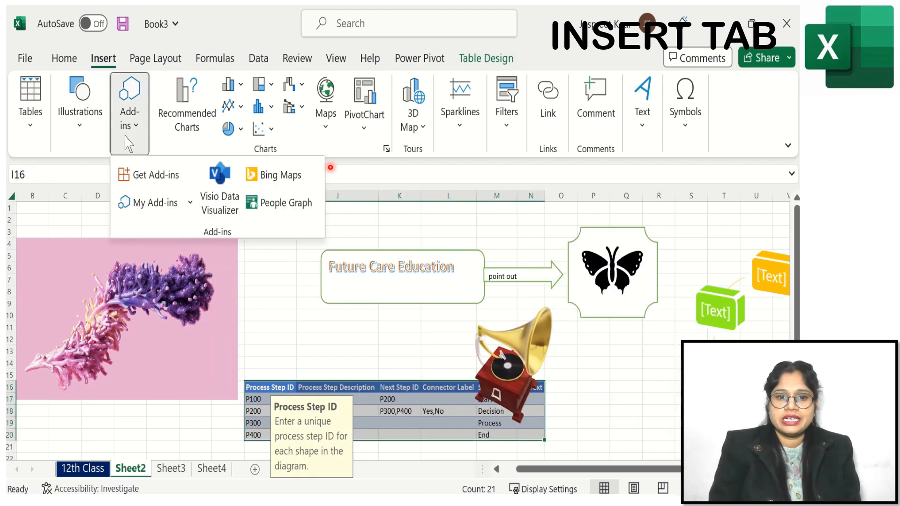
click(284, 176)
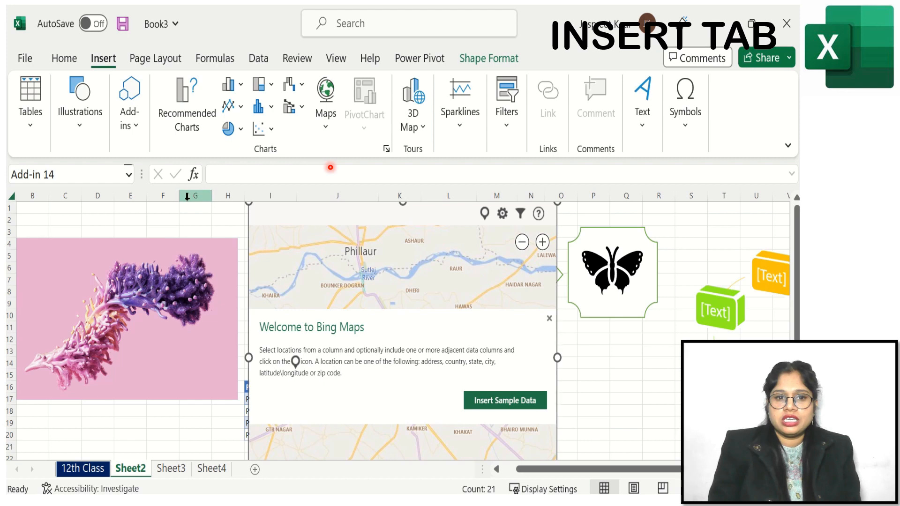
click(65, 58)
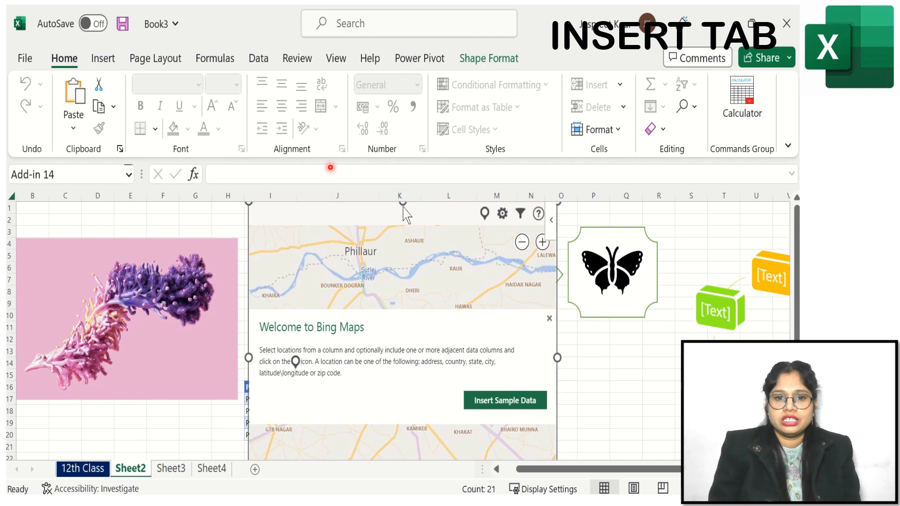
click(103, 58)
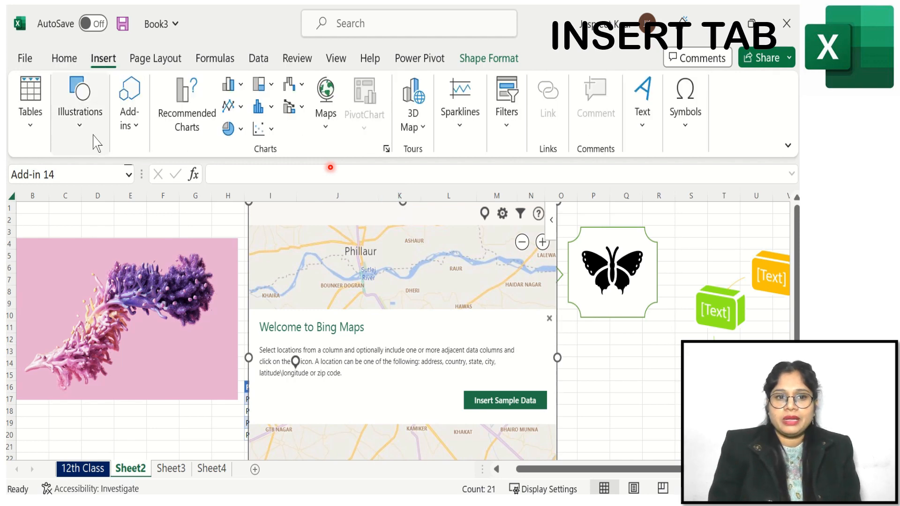
- Insert the People Graph add-in, then cut it from the sheet
click(127, 122)
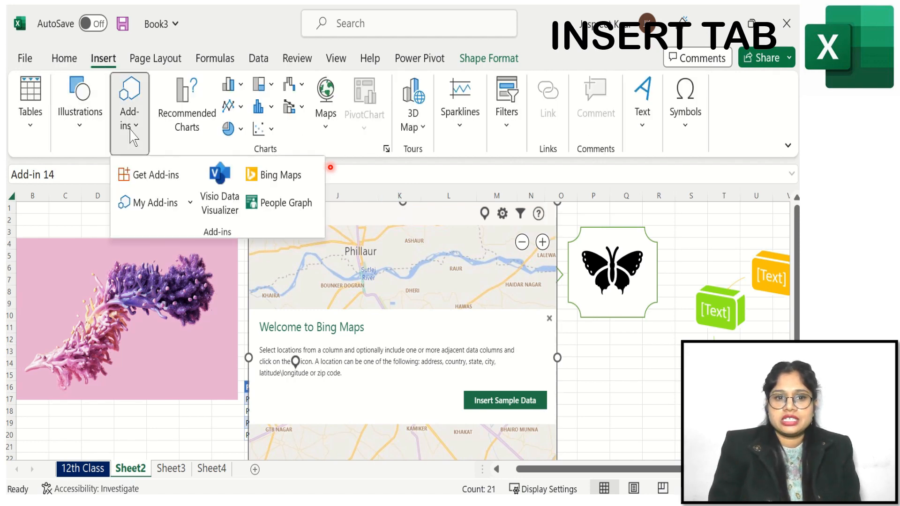
click(285, 206)
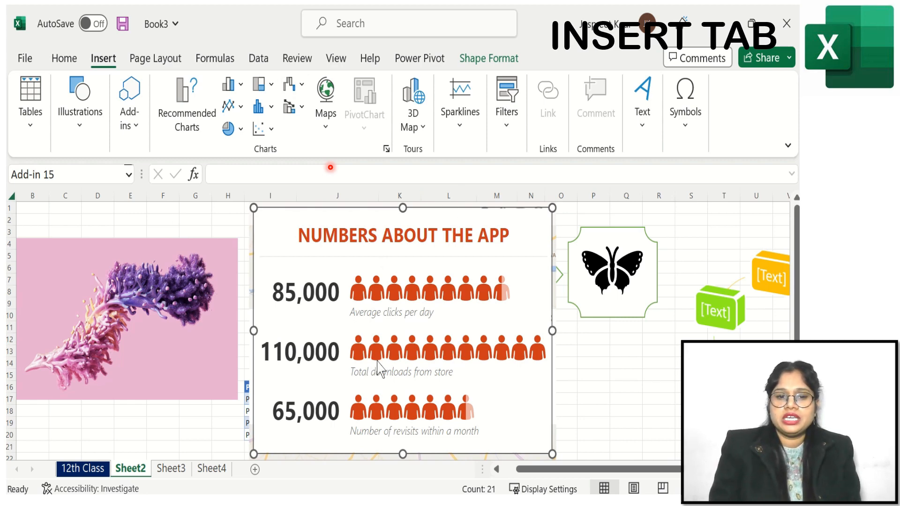
right_click(403, 207)
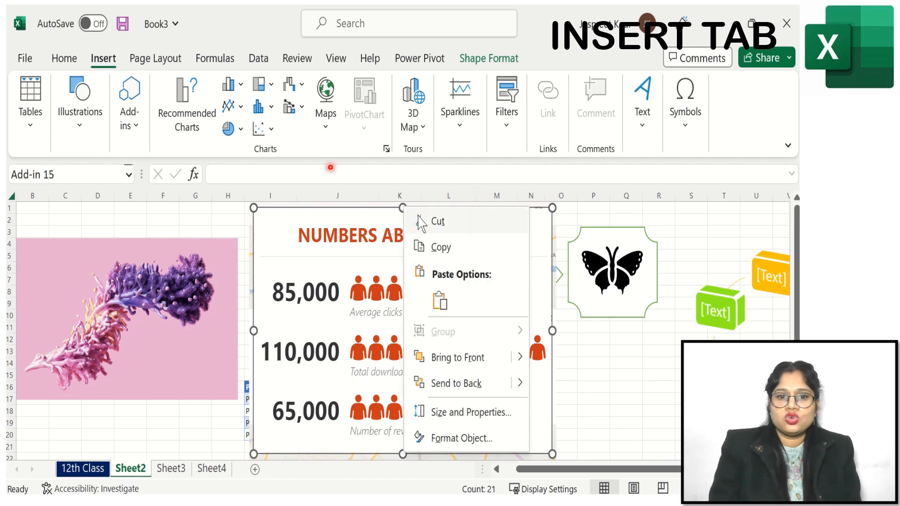
click(413, 217)
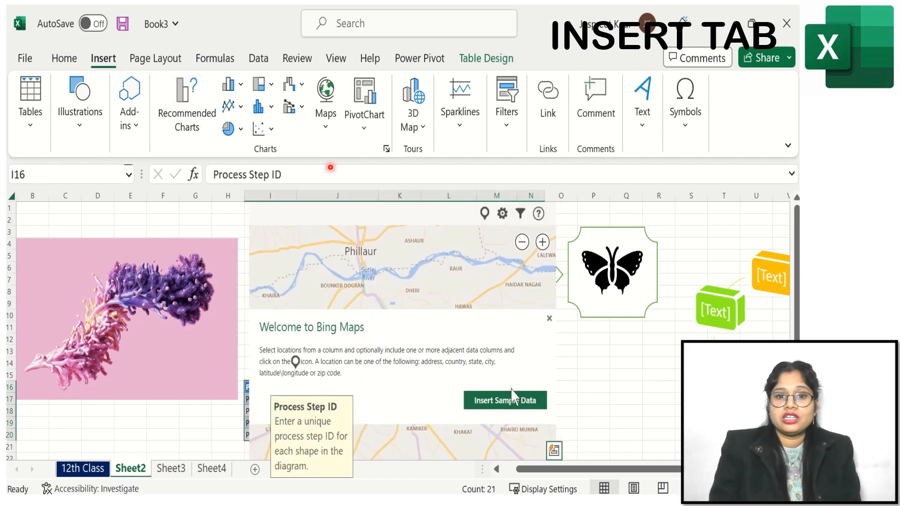
- Cut the Bing Maps add-in from the sheet
click(450, 279)
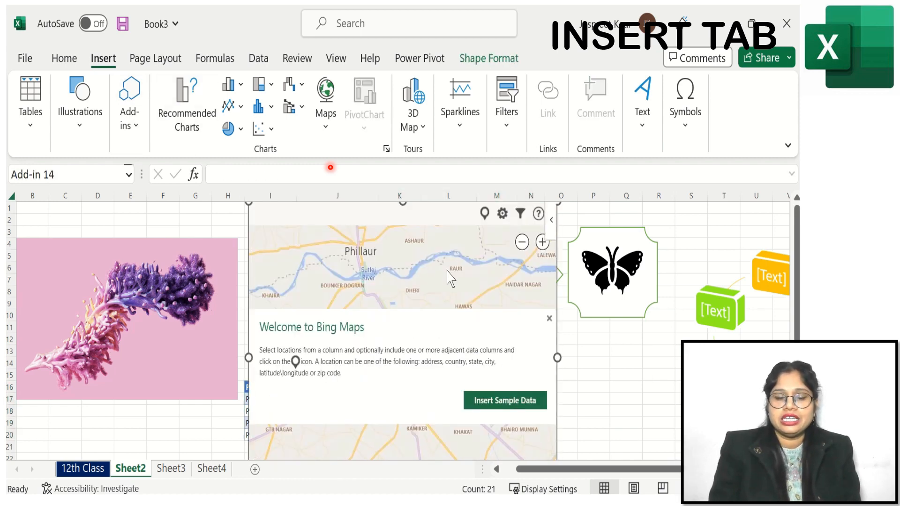
right_click(400, 202)
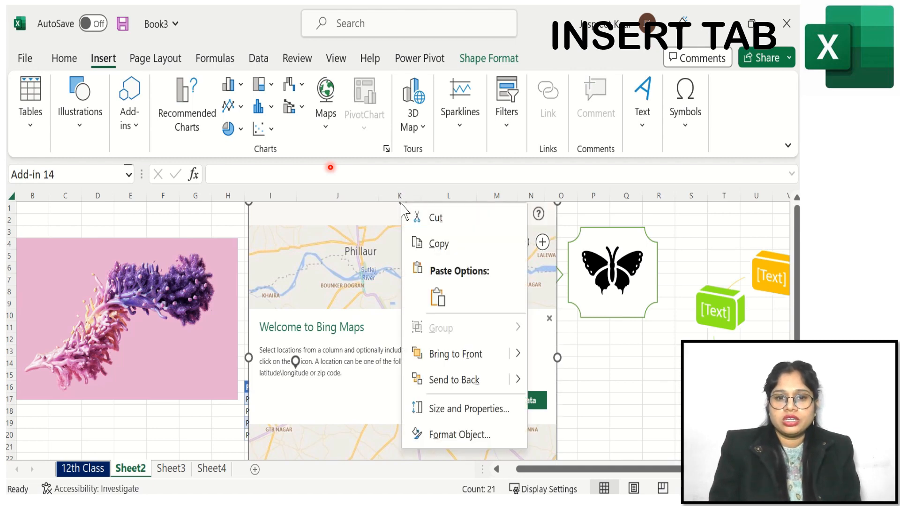
click(433, 219)
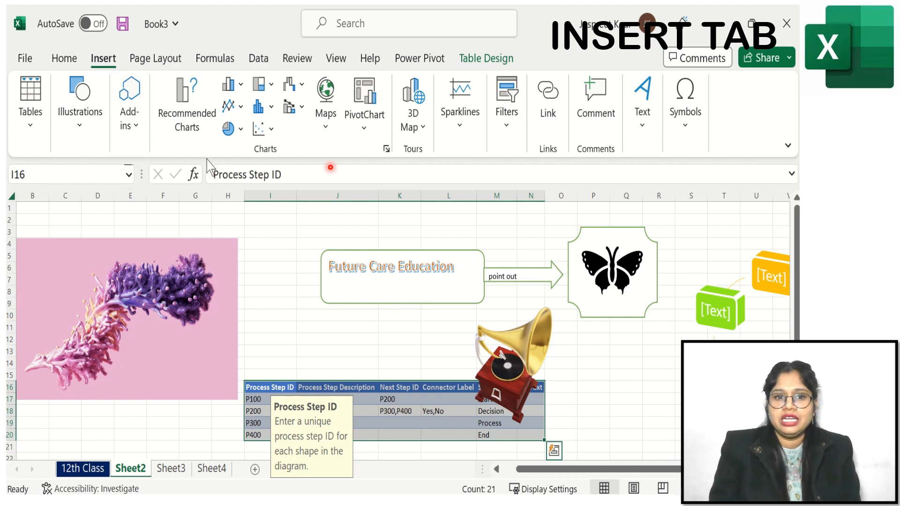
- Open Recommended Charts for the flowchart data table and cancel the dialog
click(193, 127)
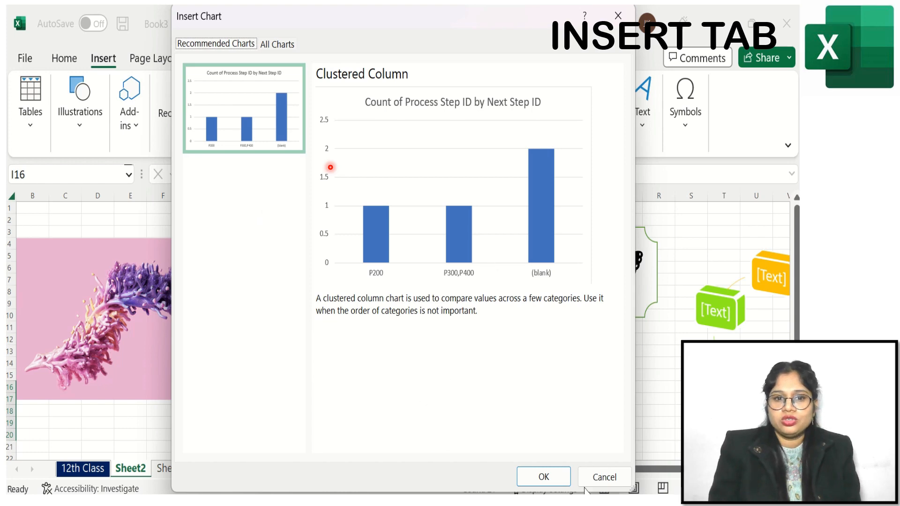
click(603, 476)
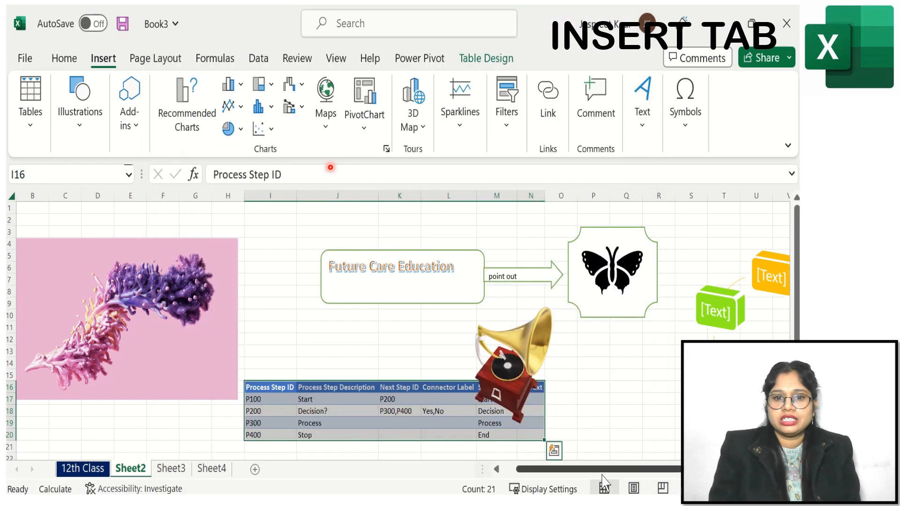
- On Sheet3, select the student names and English marks and preview recommended clustered column, clustered bar, funnel and Pareto charts
click(173, 468)
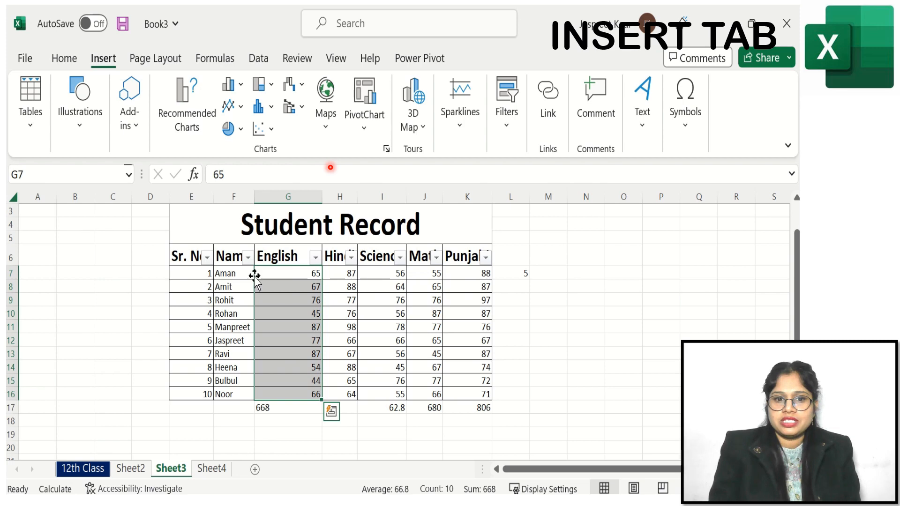
drag(226, 276, 307, 393)
click(188, 113)
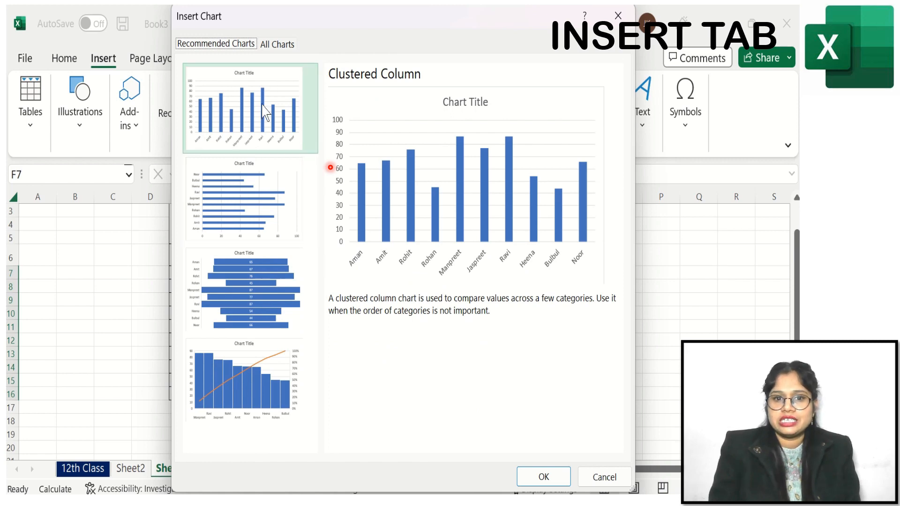
click(251, 206)
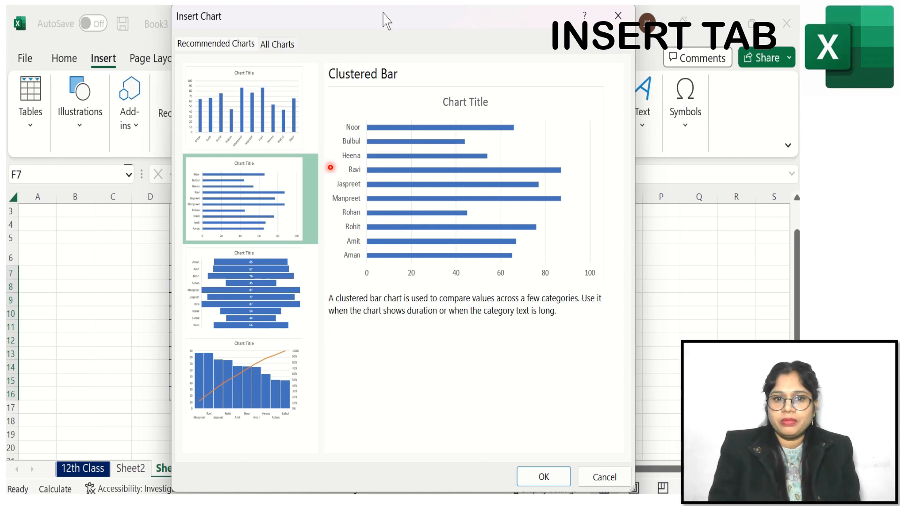
drag(388, 19, 511, 56)
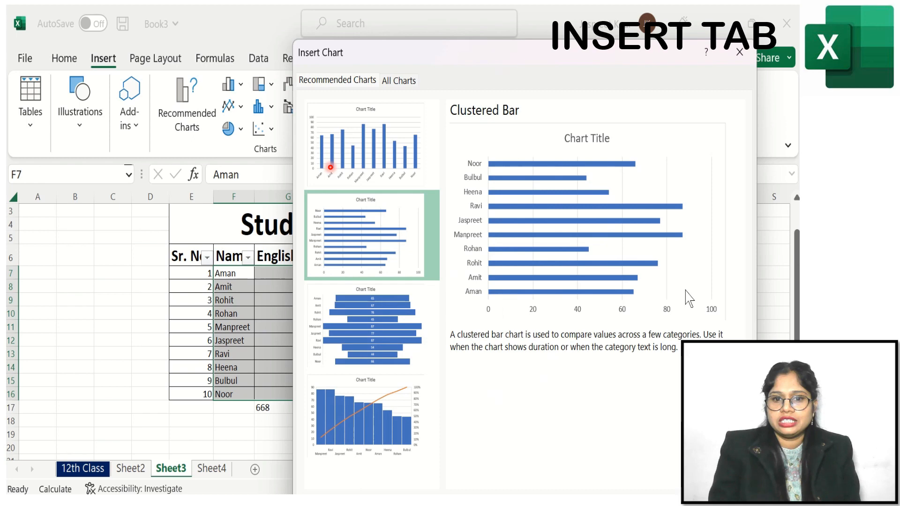
drag(577, 59, 446, 22)
click(232, 290)
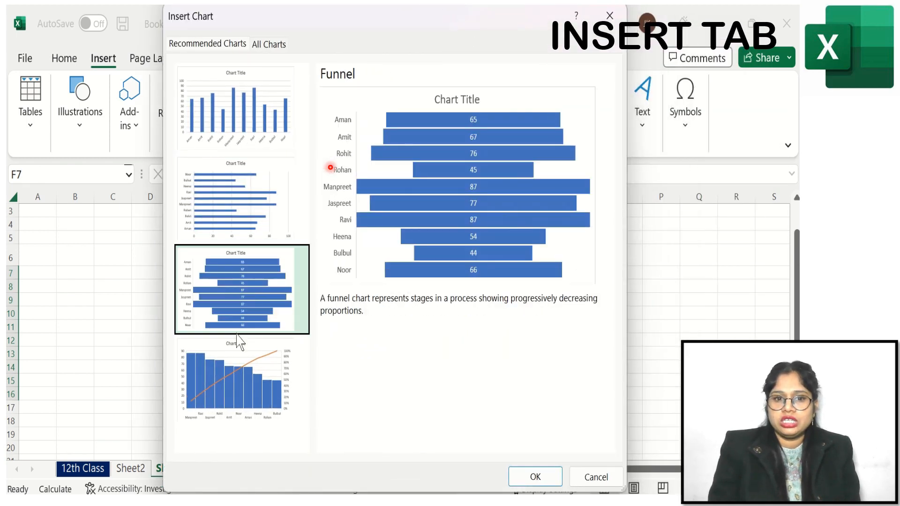
click(244, 391)
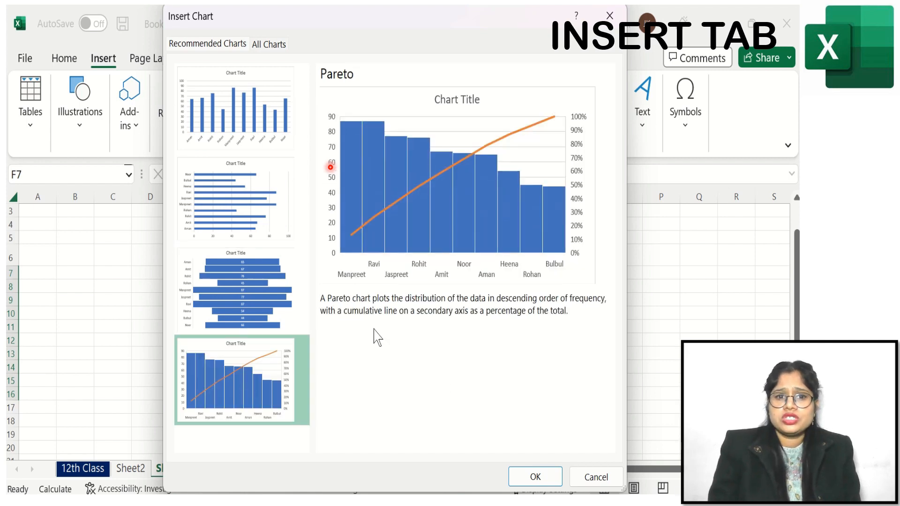
- Switch to All Charts, reposition the Insert Chart dialog, and preview the clustered column chart options
click(271, 47)
drag(276, 24, 594, 114)
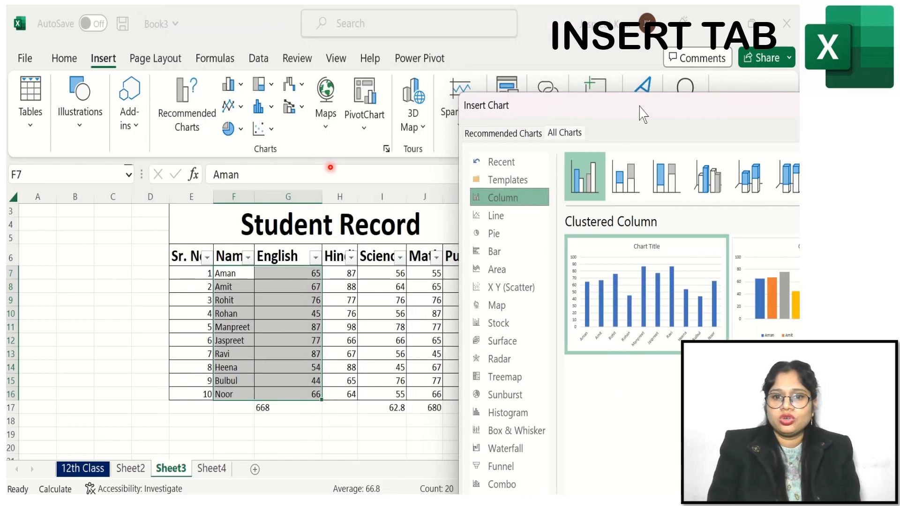
drag(649, 115, 303, 64)
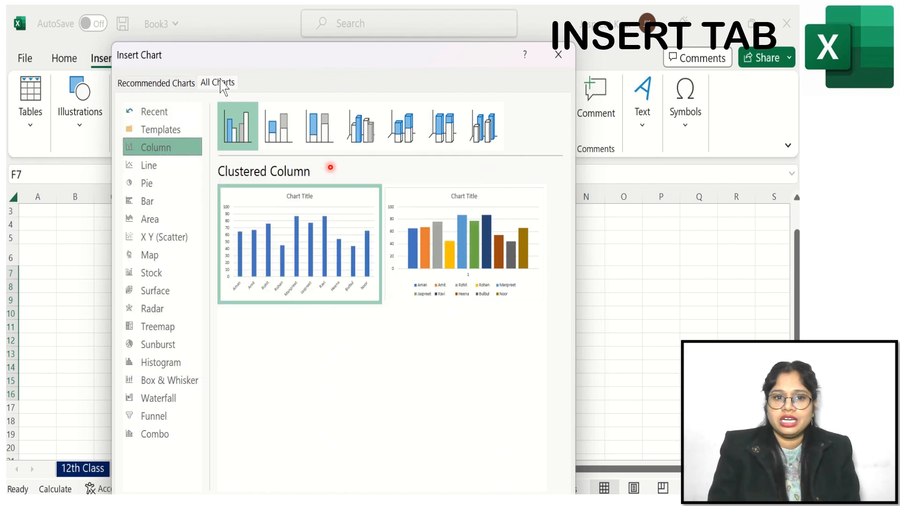
mouse_move(240, 241)
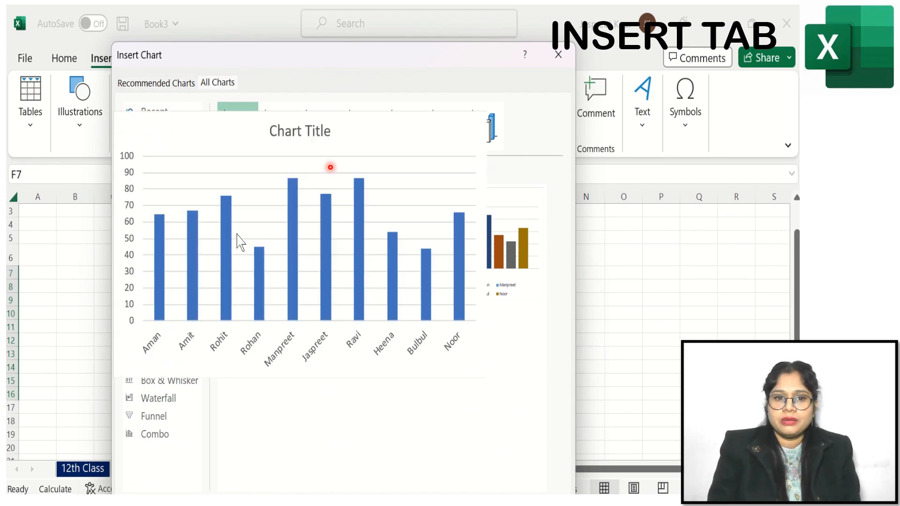
mouse_move(481, 282)
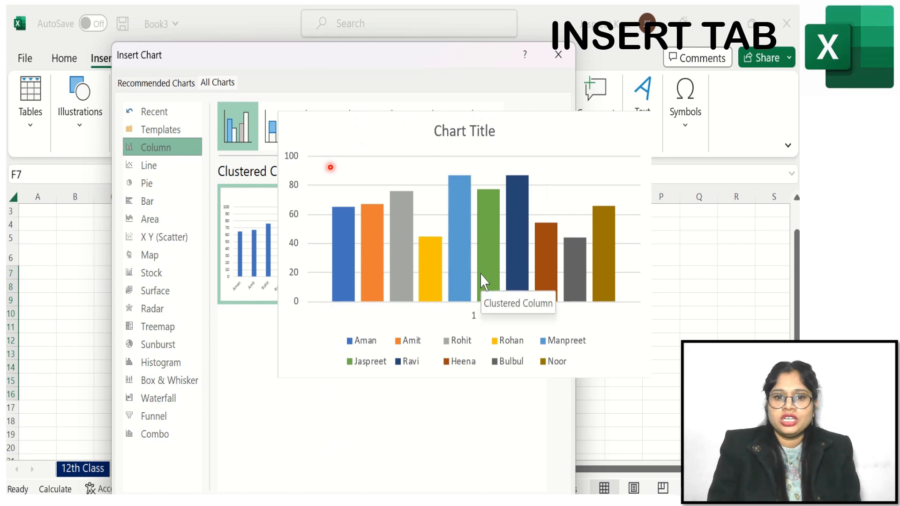
- Preview the Line and Line with Markers chart types for the selected English marks
click(155, 177)
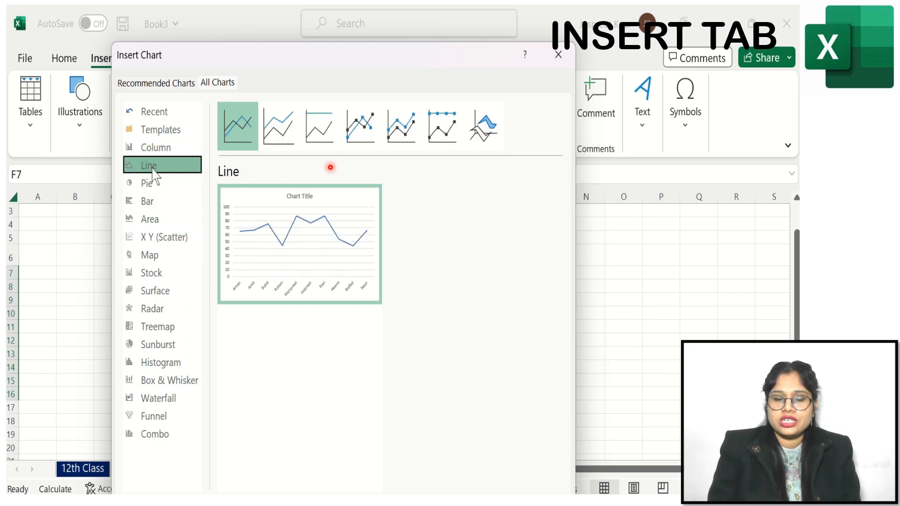
mouse_move(331, 253)
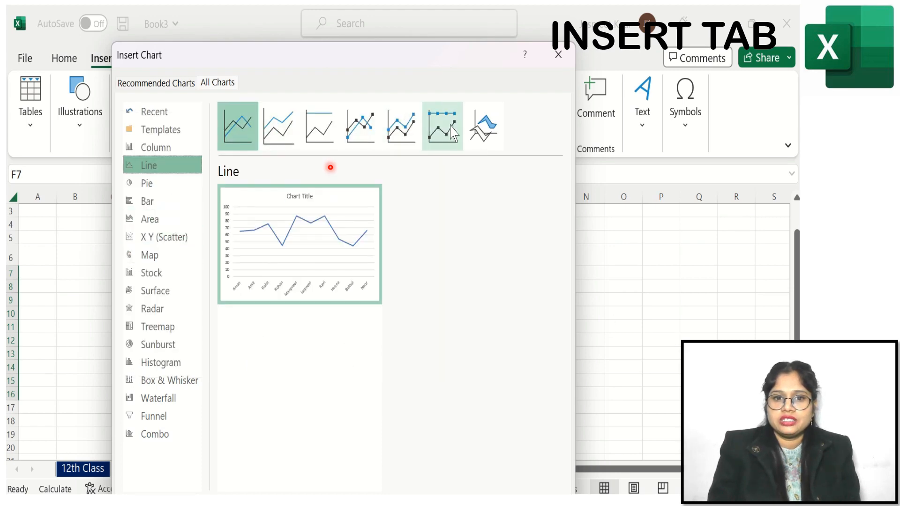
click(359, 127)
mouse_move(298, 262)
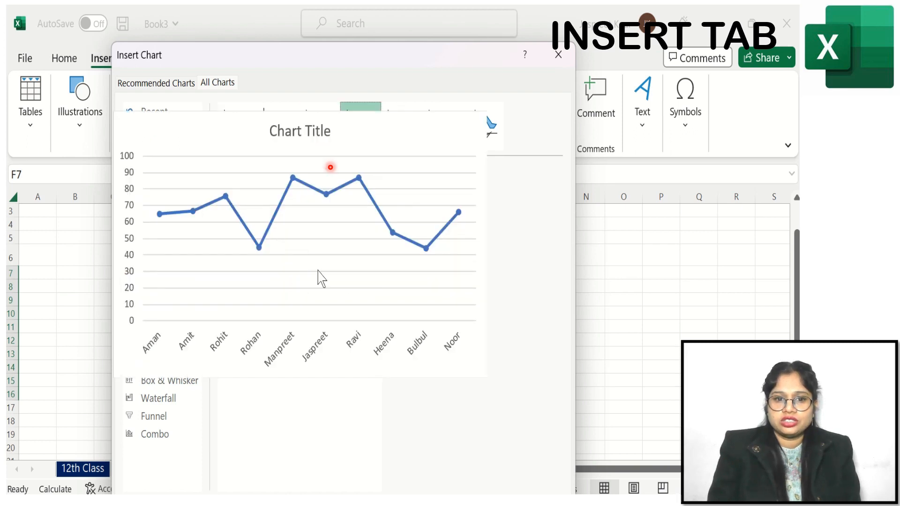
- Preview the Pie and Doughnut chart types, then close the Insert Chart dialog
click(148, 185)
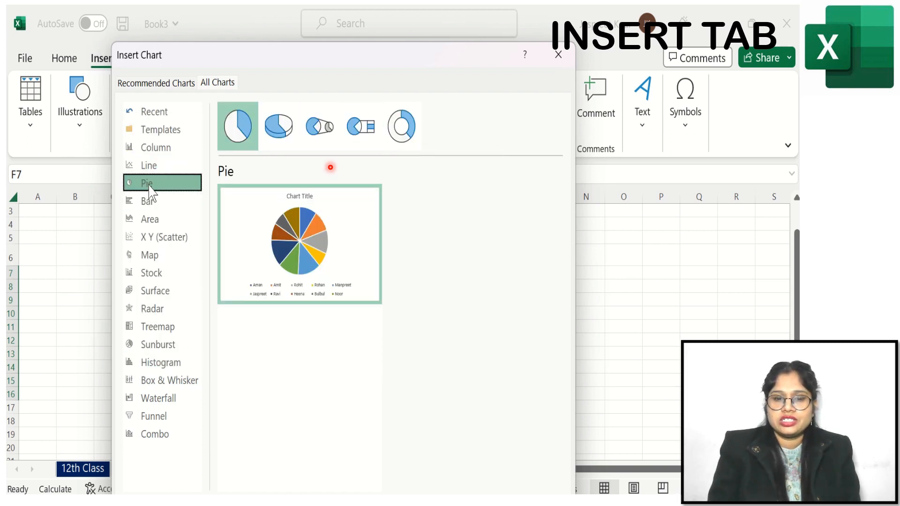
mouse_move(326, 288)
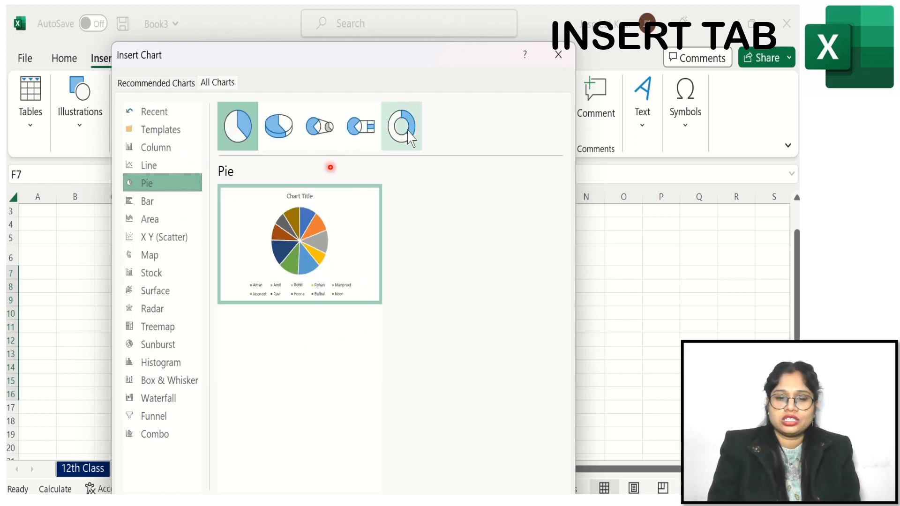
click(407, 135)
mouse_move(335, 300)
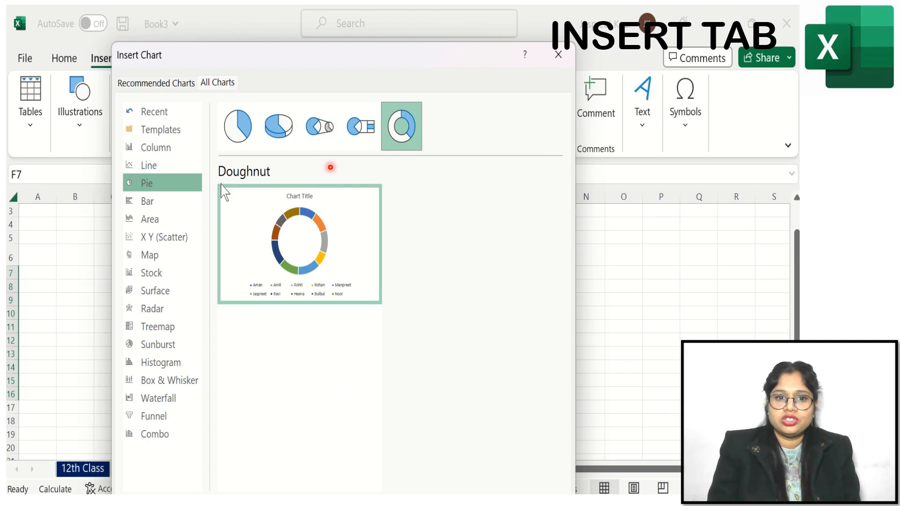
click(558, 55)
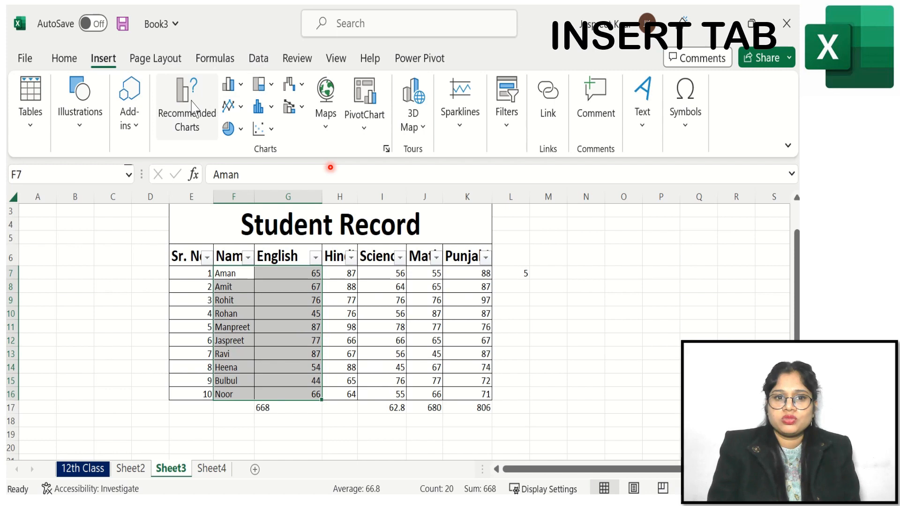
- Browse the column chart gallery, then insert a 2-D Line chart and move it beside the table
click(233, 84)
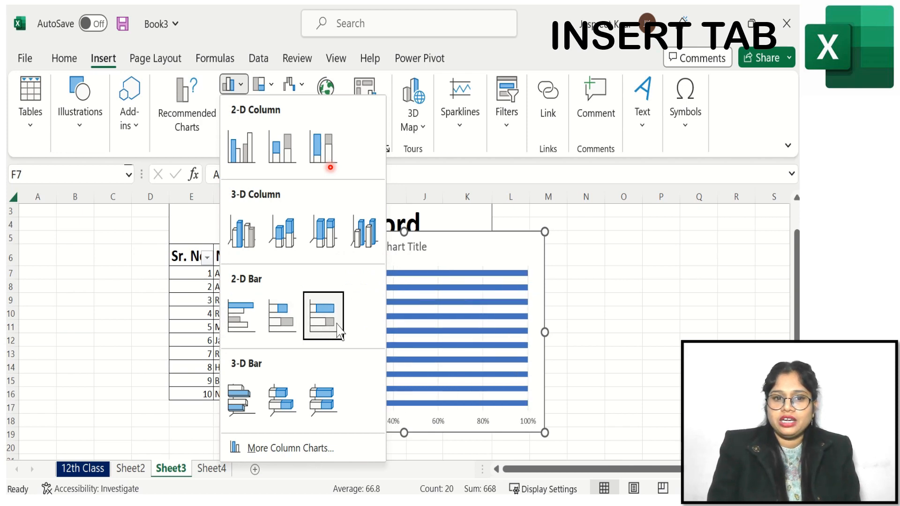
click(120, 221)
click(242, 109)
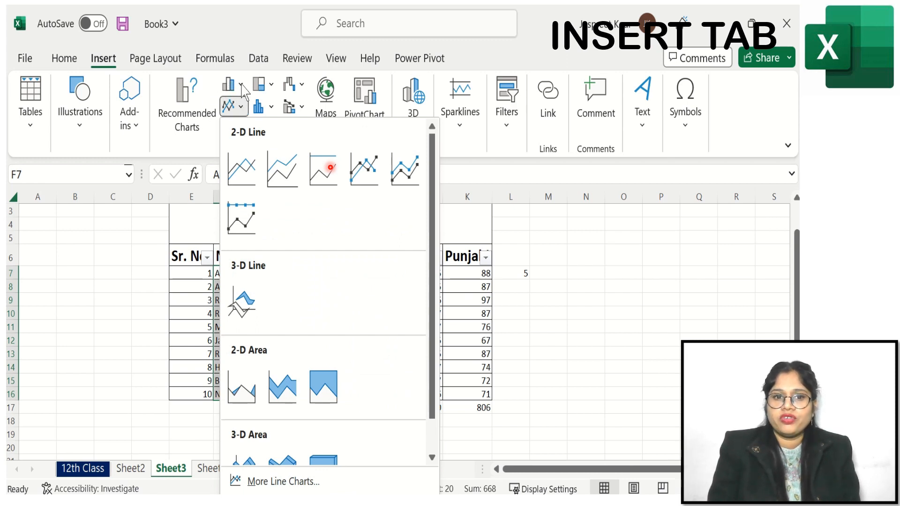
click(240, 176)
drag(445, 246, 585, 230)
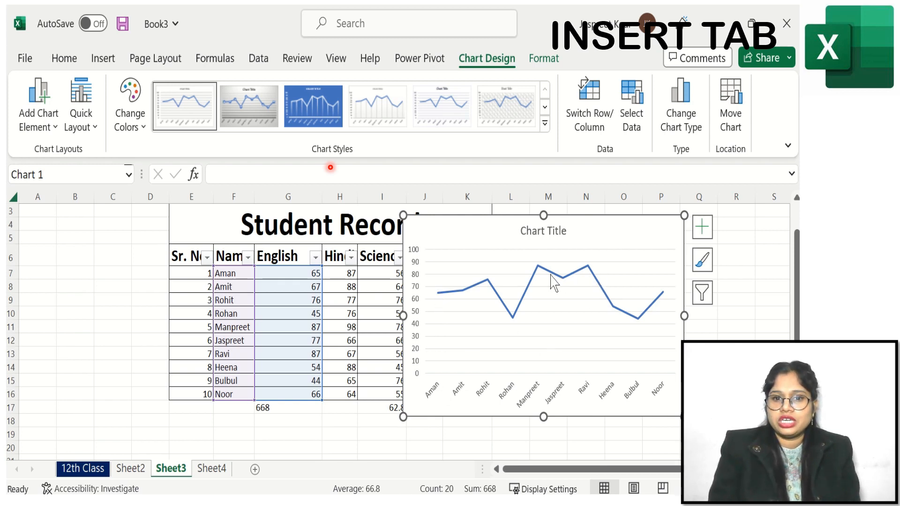
- Browse the chart style gallery and color palettes for the line chart without applying any
mouse_move(540, 270)
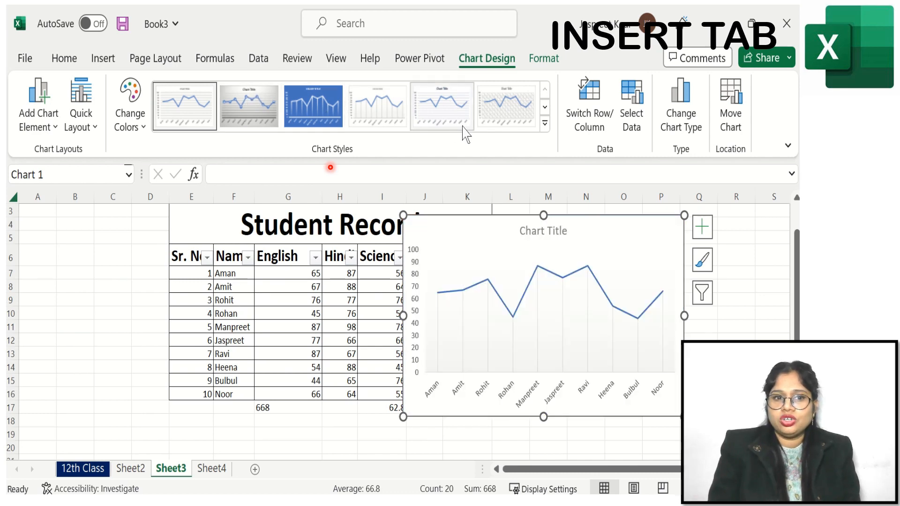
click(546, 126)
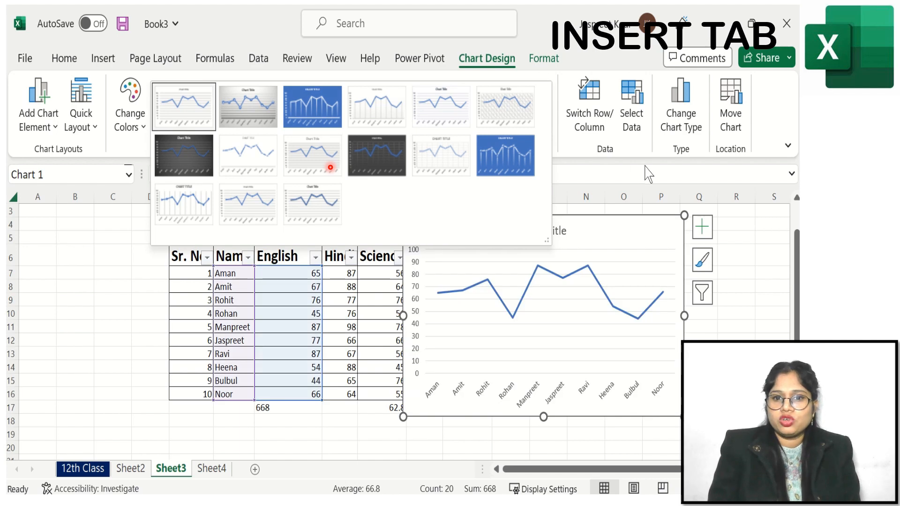
click(650, 172)
click(139, 129)
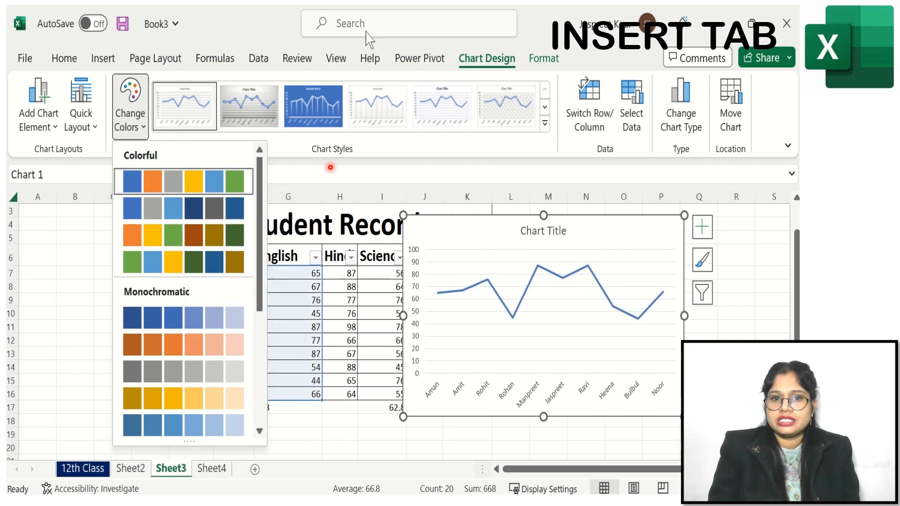
click(103, 58)
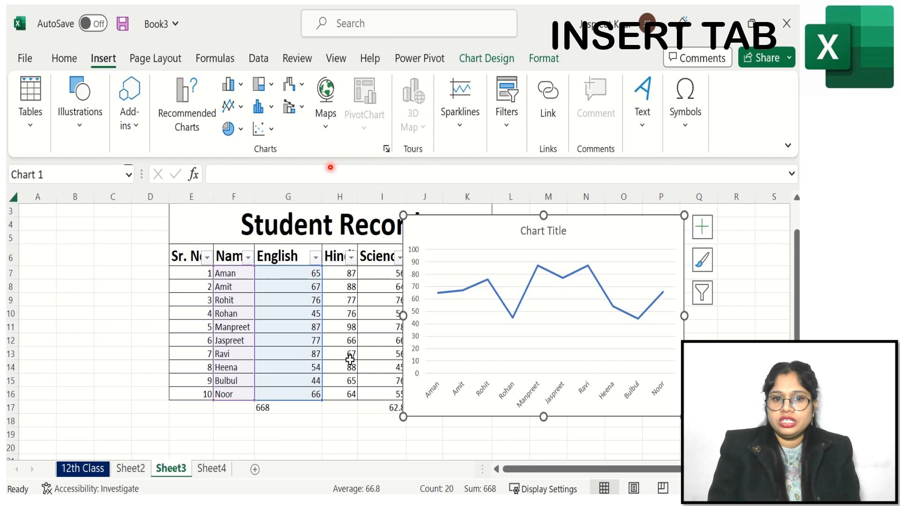
- Delete the line chart's title, then cut the line chart from the sheet
right_click(557, 231)
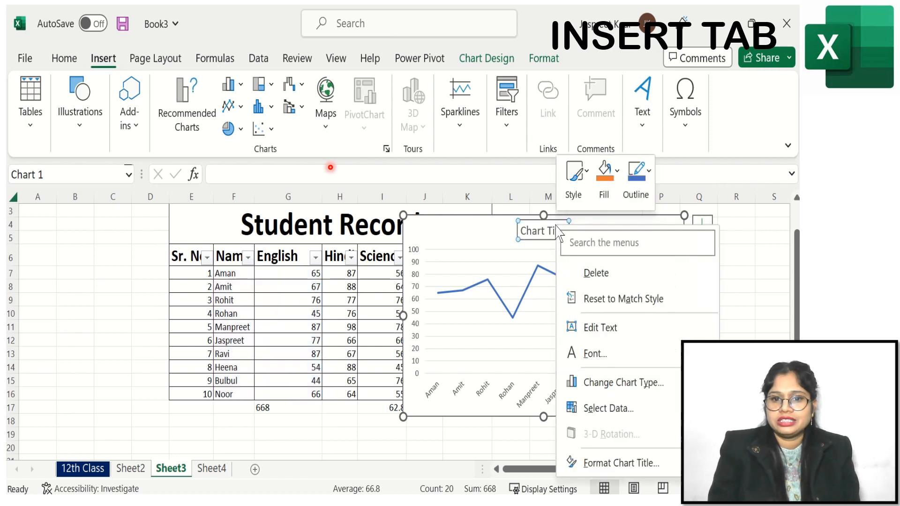
click(592, 272)
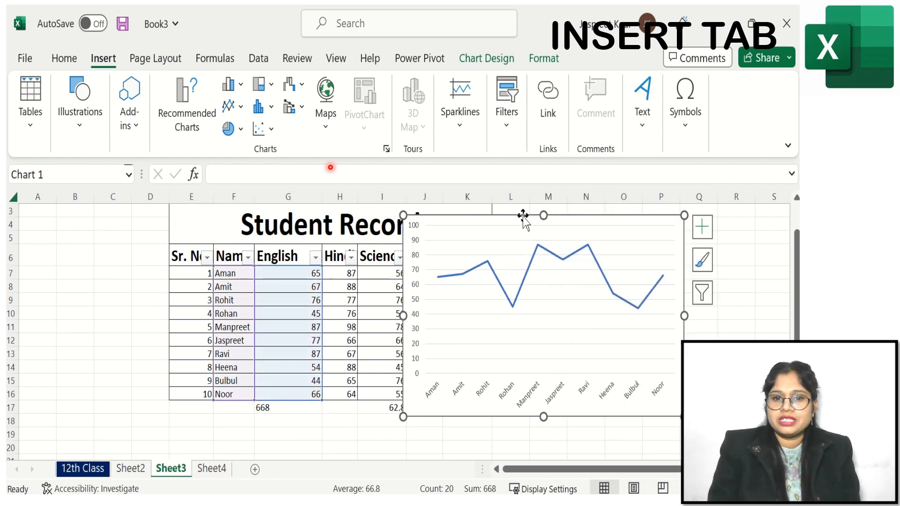
right_click(524, 216)
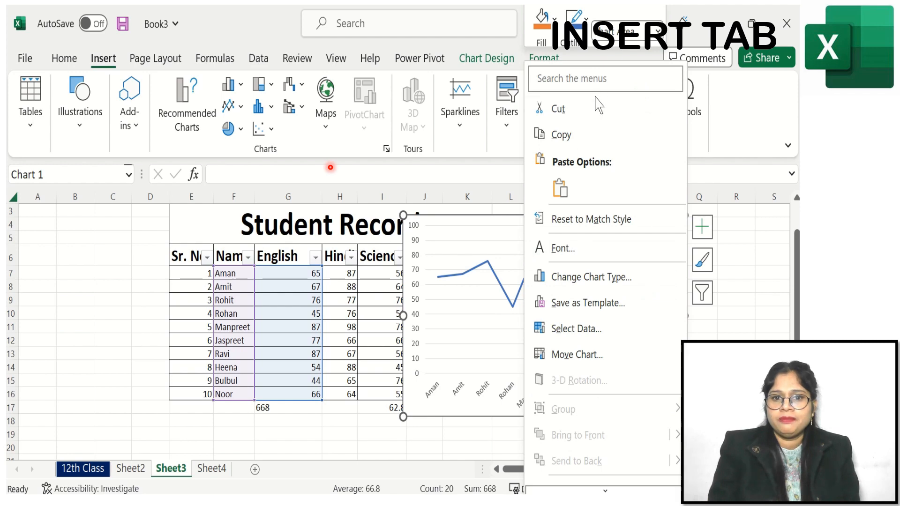
click(558, 109)
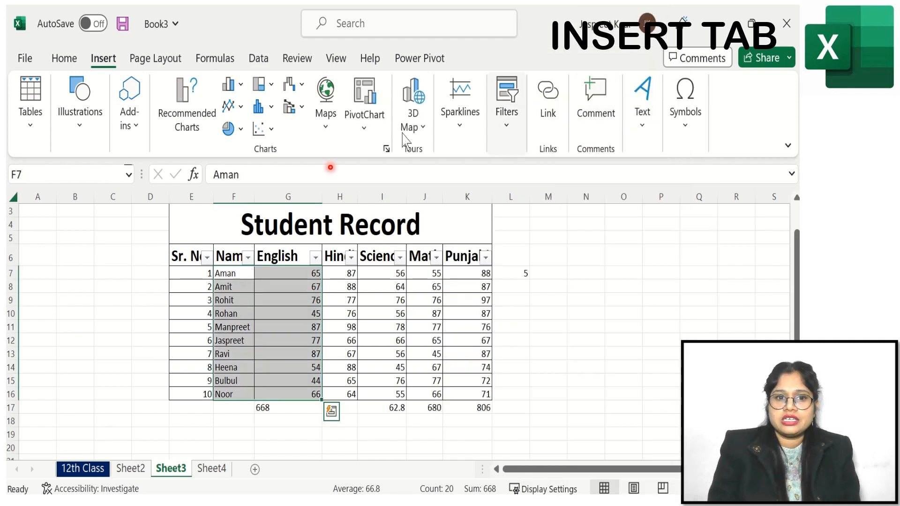
- Browse the pie, hierarchy, statistical and scatter chart galleries without inserting a chart
click(239, 129)
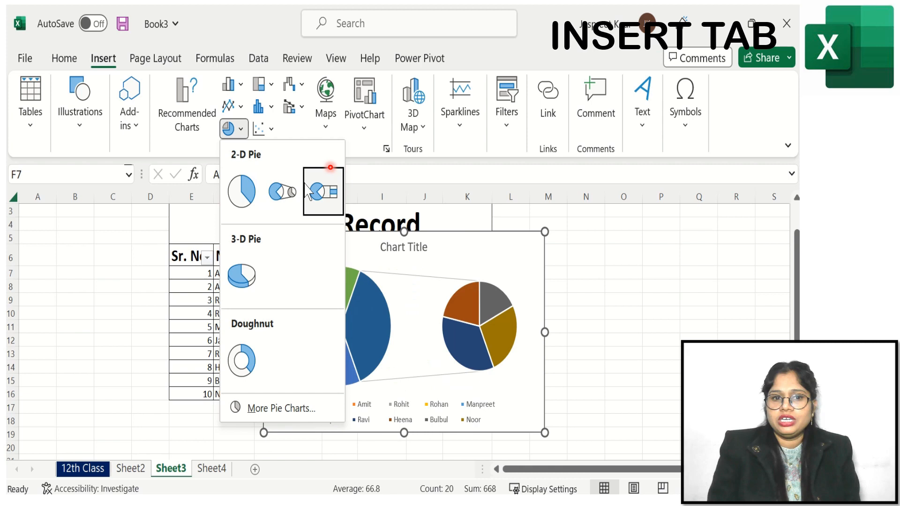
click(272, 85)
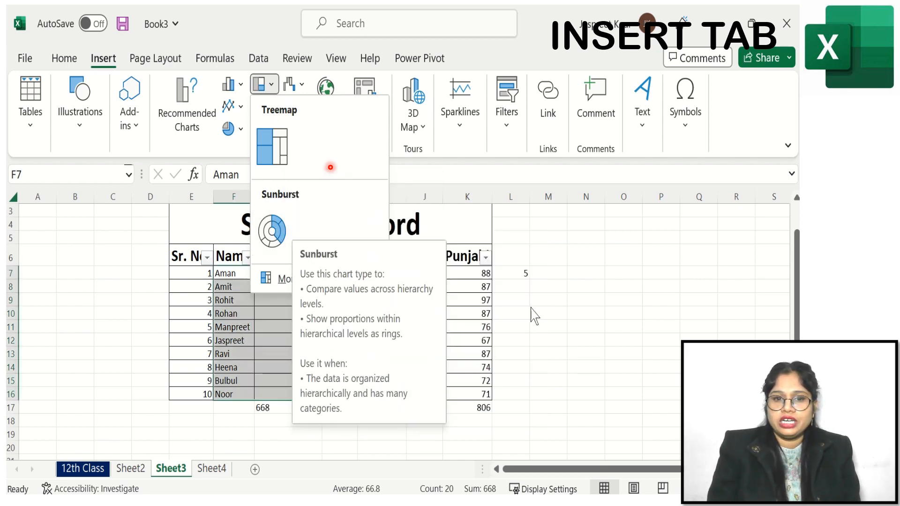
click(305, 86)
click(65, 281)
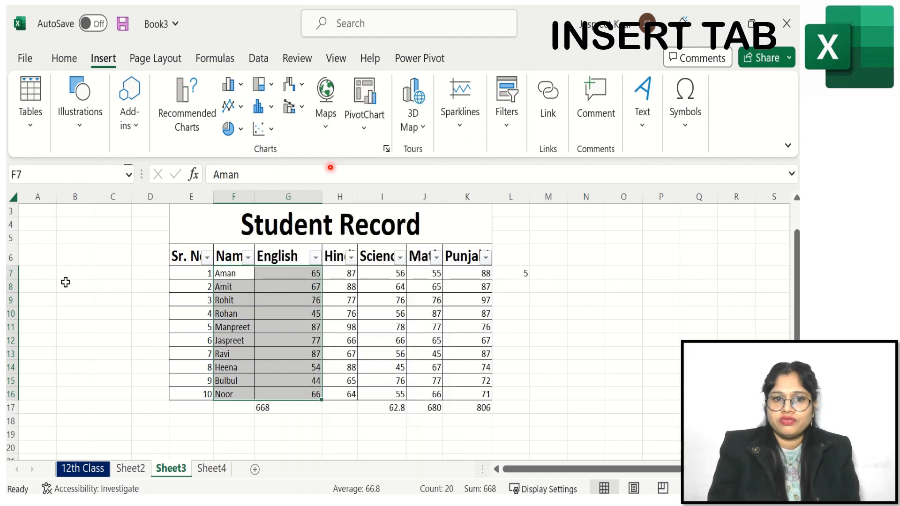
click(260, 107)
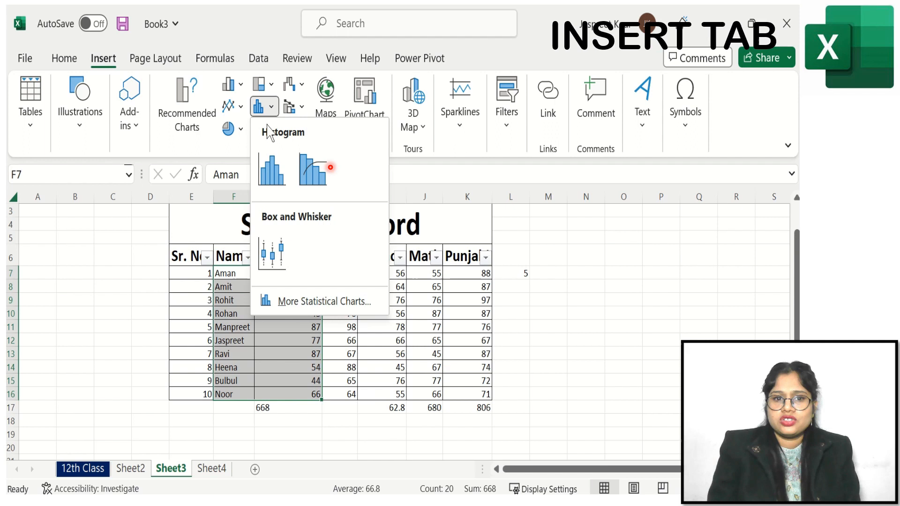
click(113, 245)
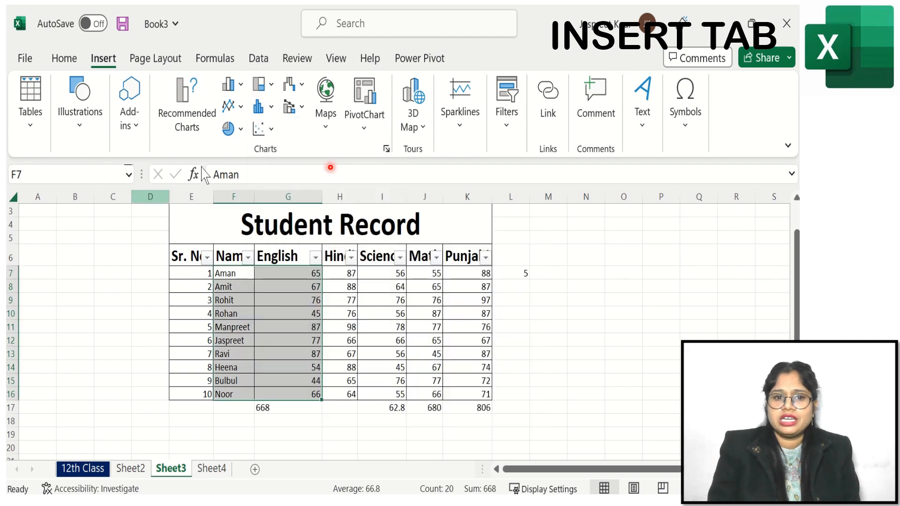
click(272, 132)
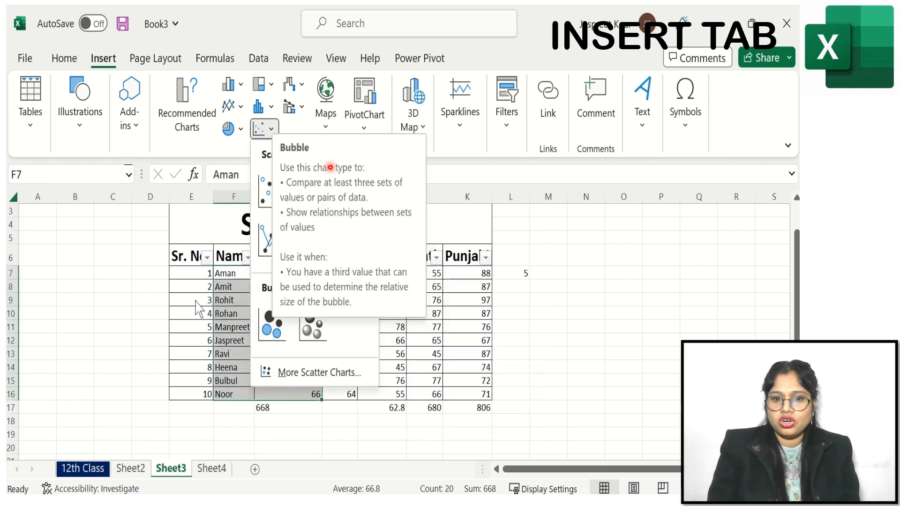
click(142, 243)
- Insert a waterfall chart of the English marks
click(294, 91)
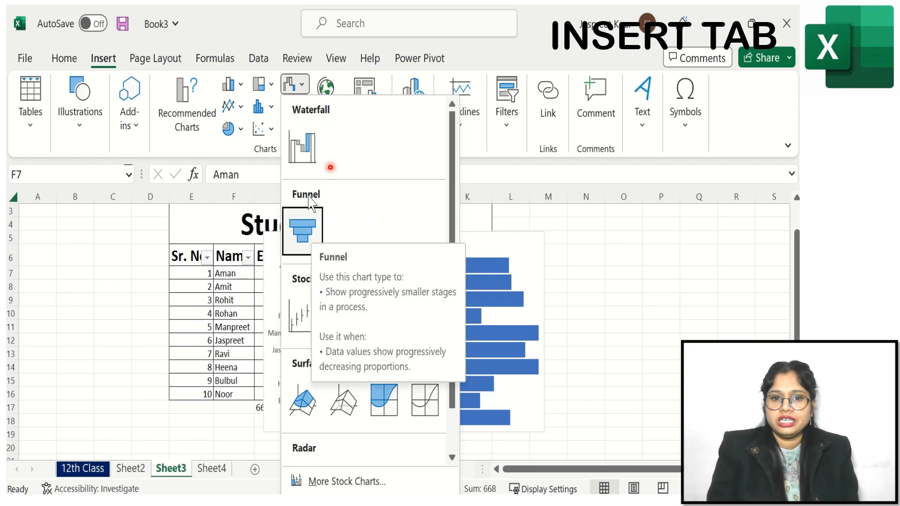
click(302, 146)
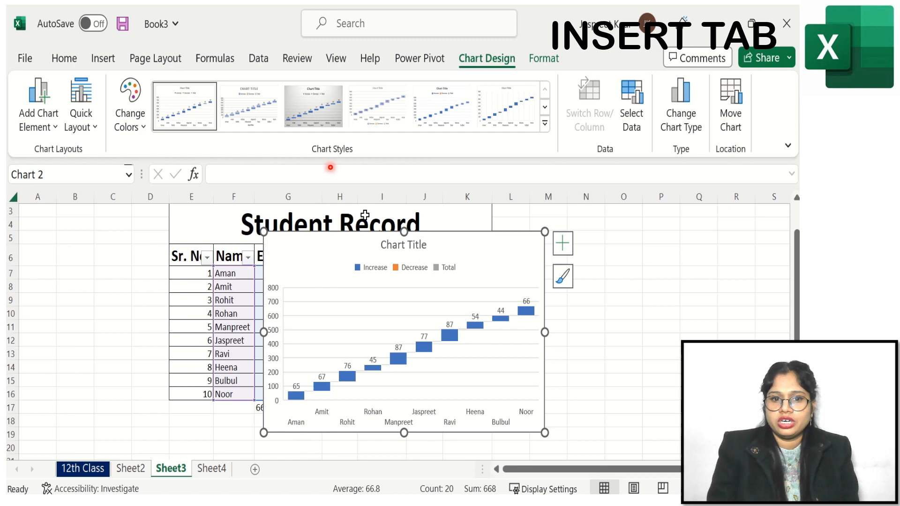
click(104, 59)
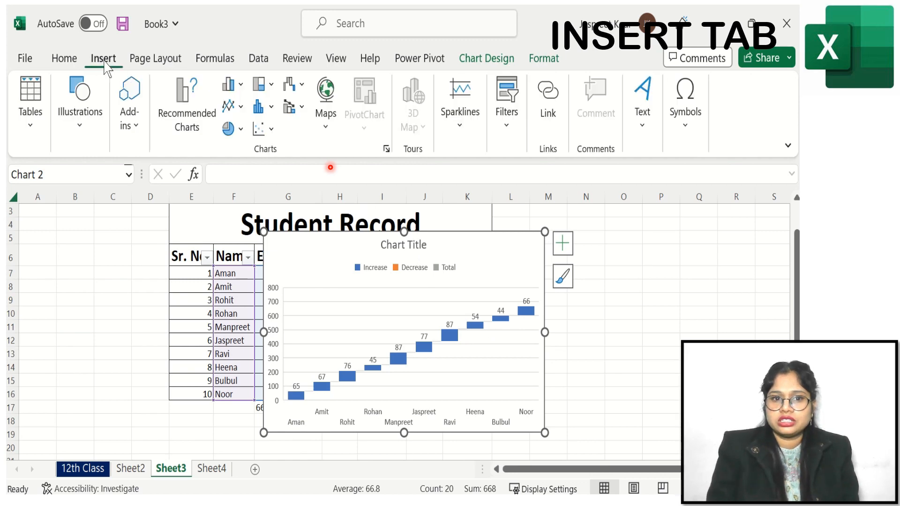
- Browse the combo and waterfall, funnel, stock chart galleries without inserting anything
click(302, 106)
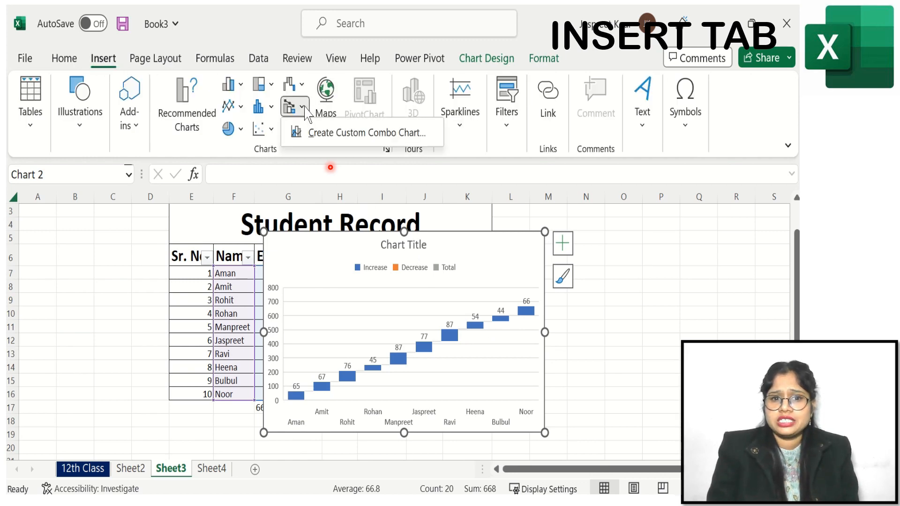
click(302, 86)
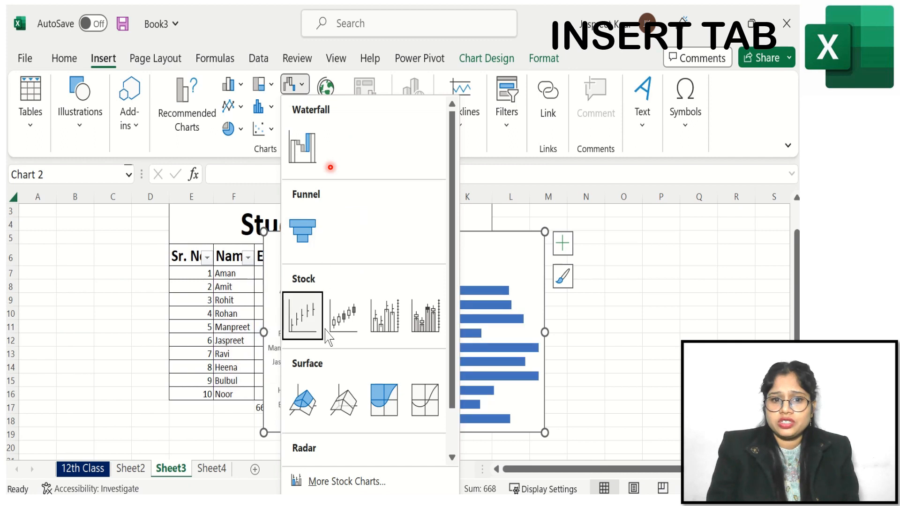
click(622, 365)
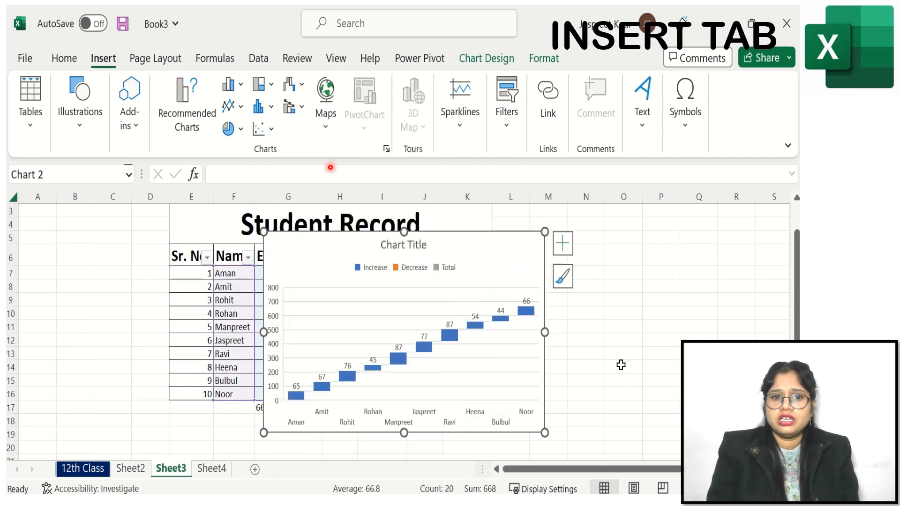
- Cut the waterfall chart from the sheet and preview the combo chart gallery without inserting a chart
right_click(403, 239)
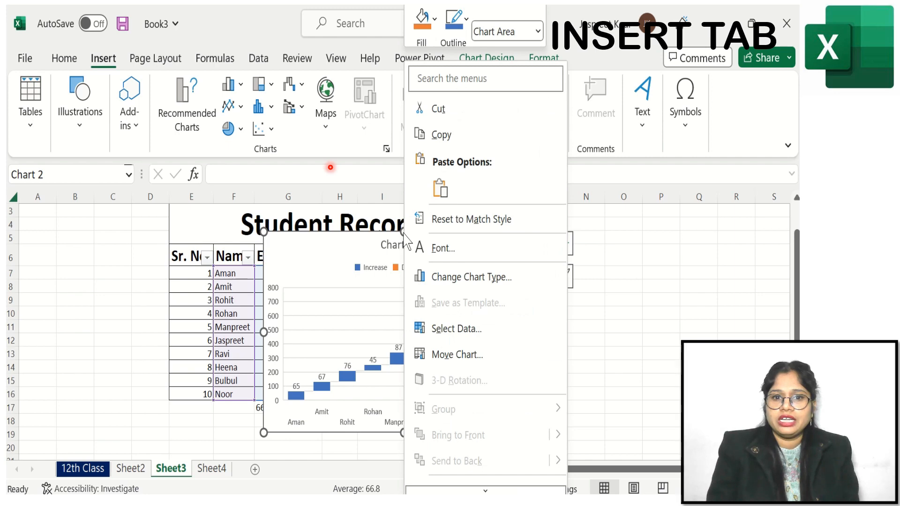
click(481, 111)
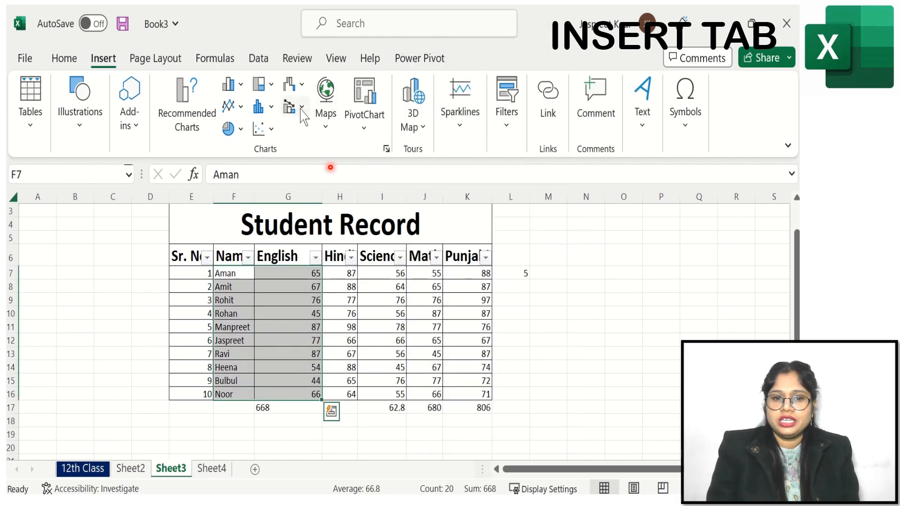
click(301, 108)
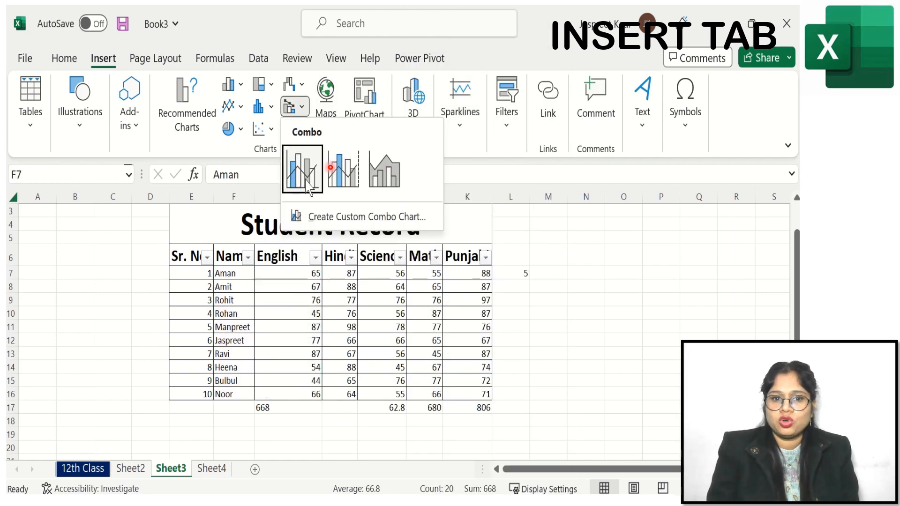
click(538, 258)
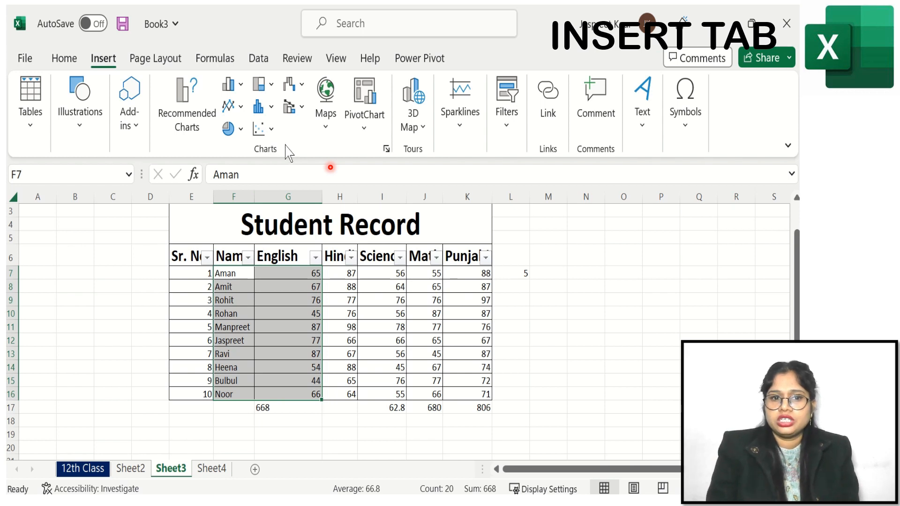
- Insert a line chart of the English marks and cut it from the sheet
click(237, 109)
click(242, 171)
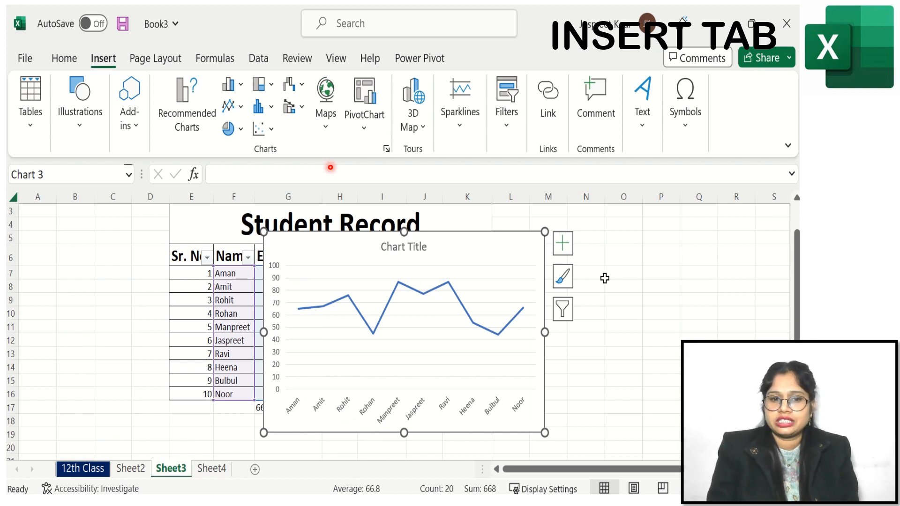
click(647, 285)
click(432, 266)
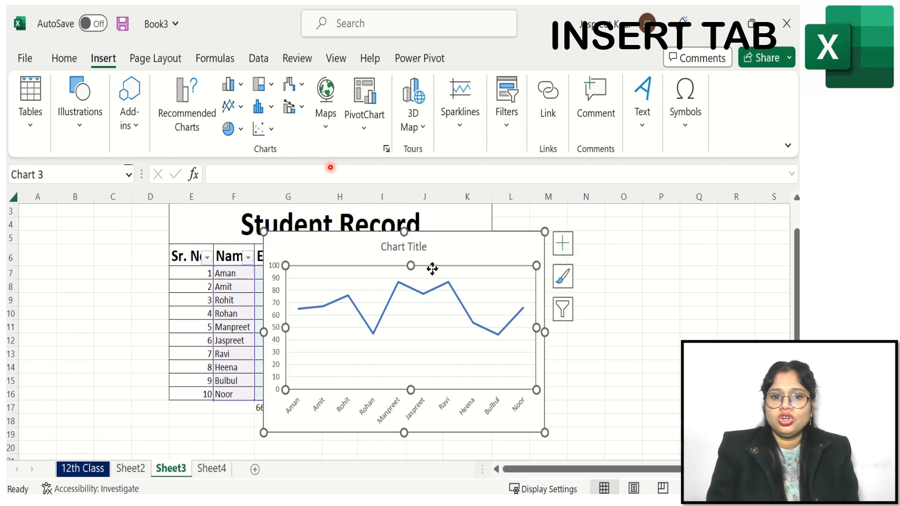
right_click(429, 253)
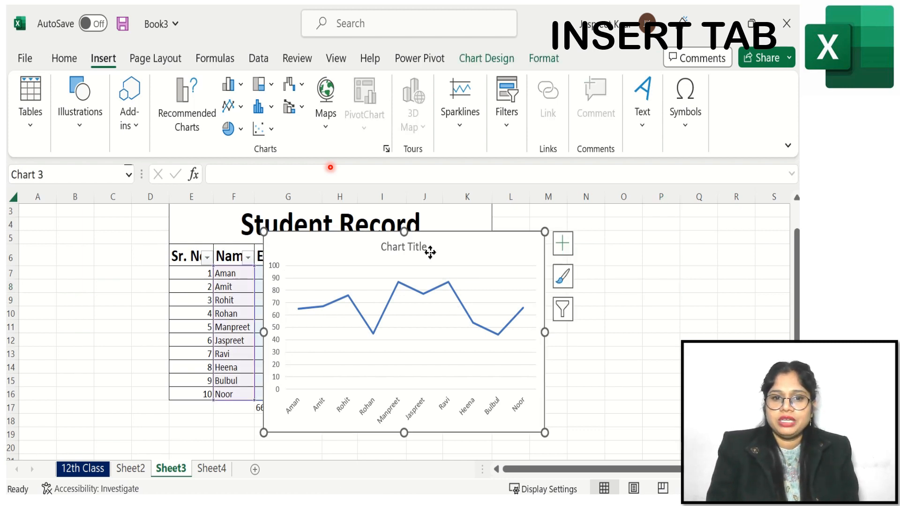
key(Escape)
right_click(407, 246)
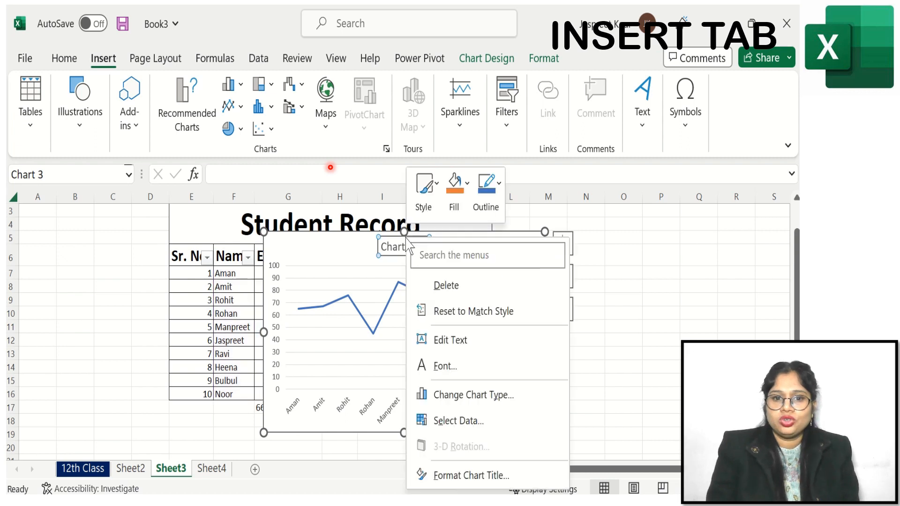
click(355, 240)
right_click(358, 243)
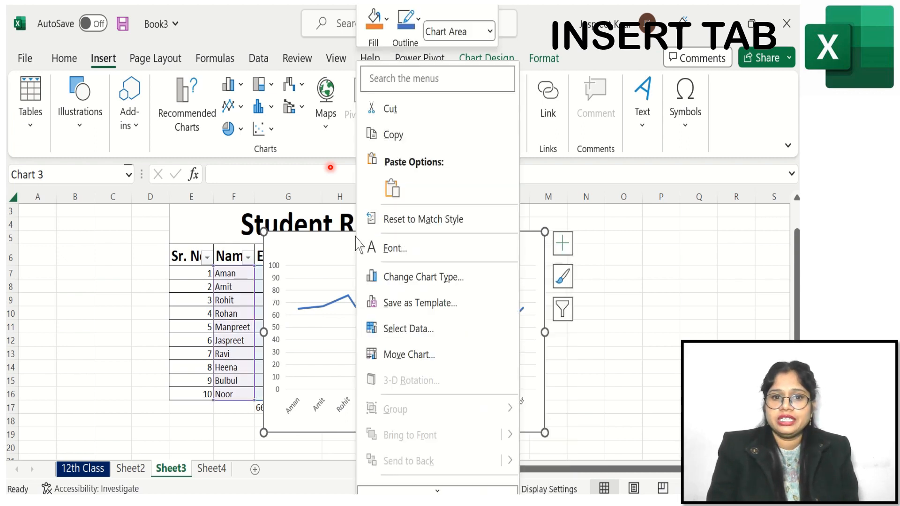
click(431, 110)
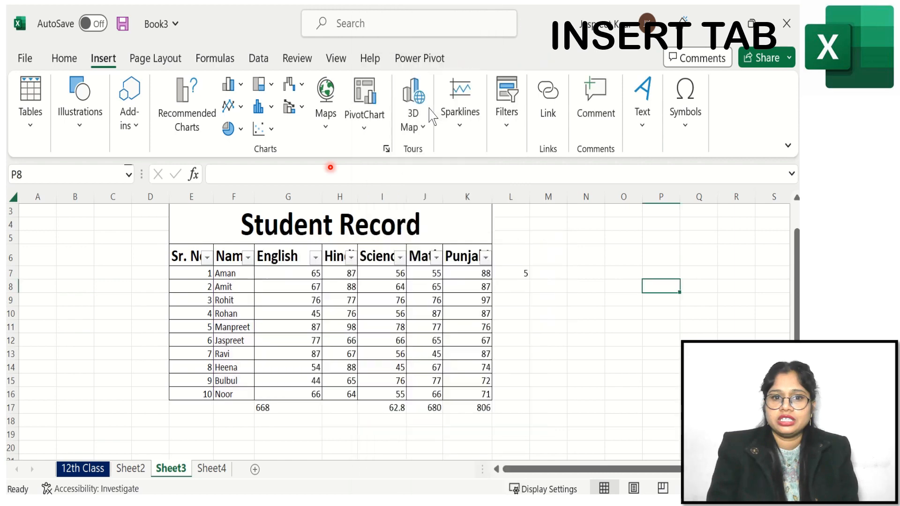
- Preview the Maps chart gallery without inserting a map
click(331, 136)
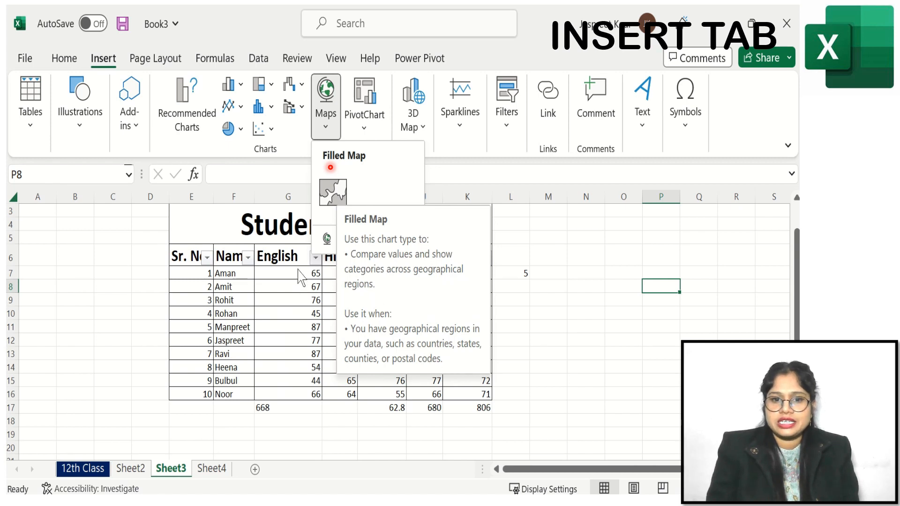
click(565, 287)
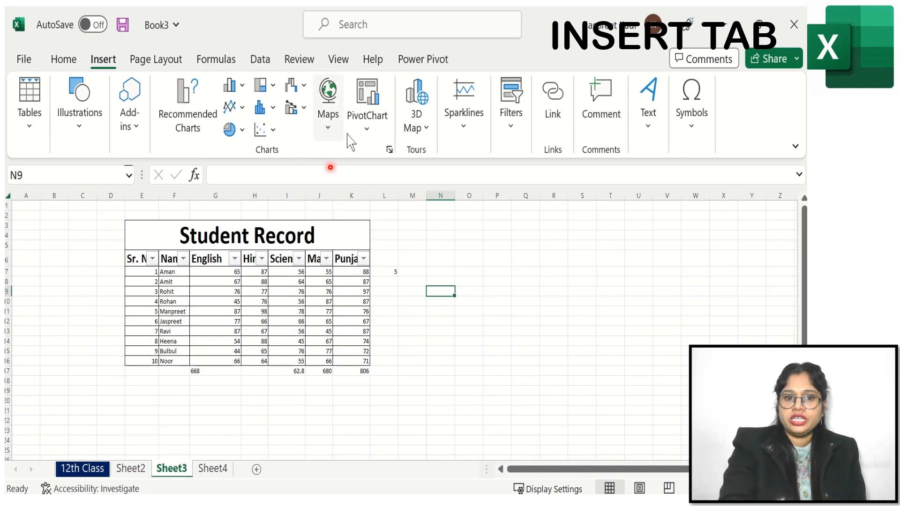
- Create a PivotChart from the Name through Science columns, placed on the existing sheet at cell N9
click(176, 269)
drag(176, 270, 301, 364)
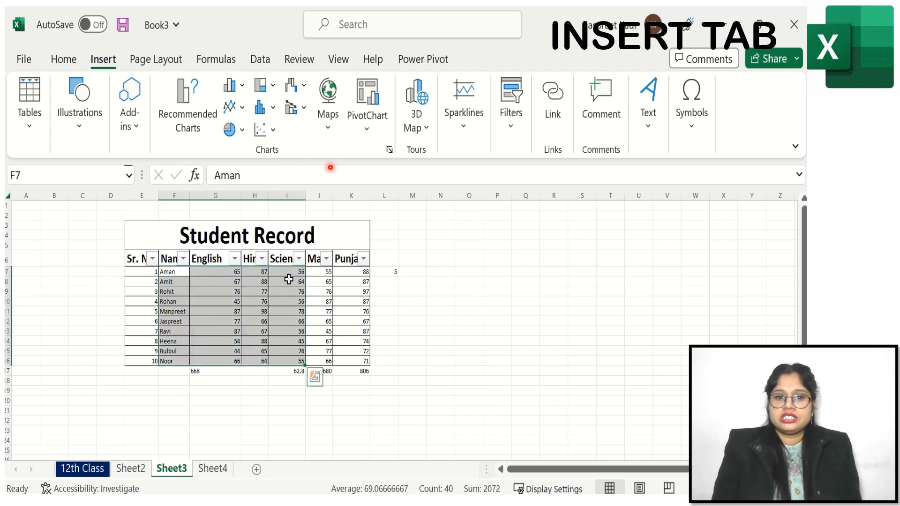
click(377, 132)
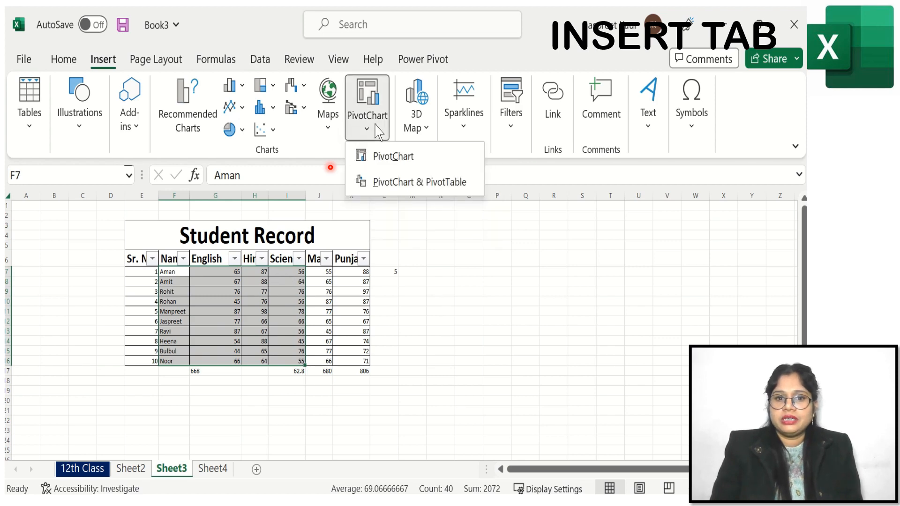
click(386, 162)
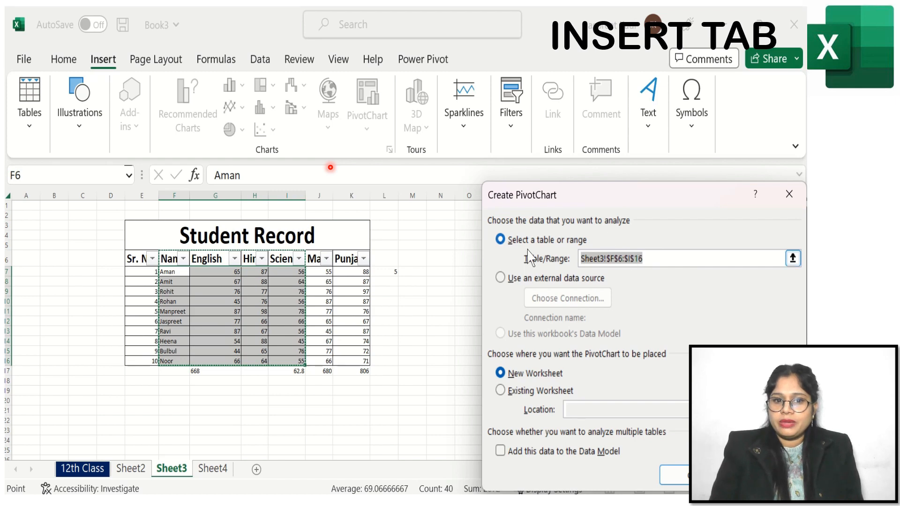
click(526, 391)
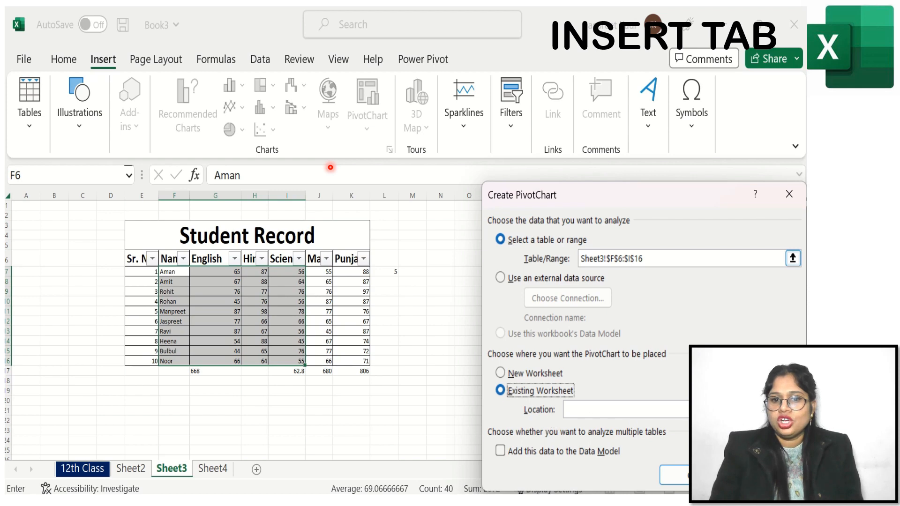
click(793, 410)
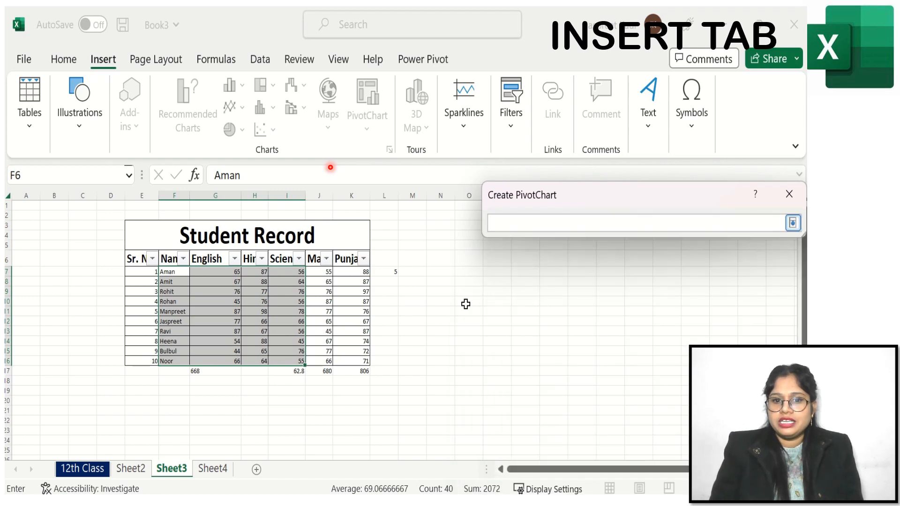
click(442, 289)
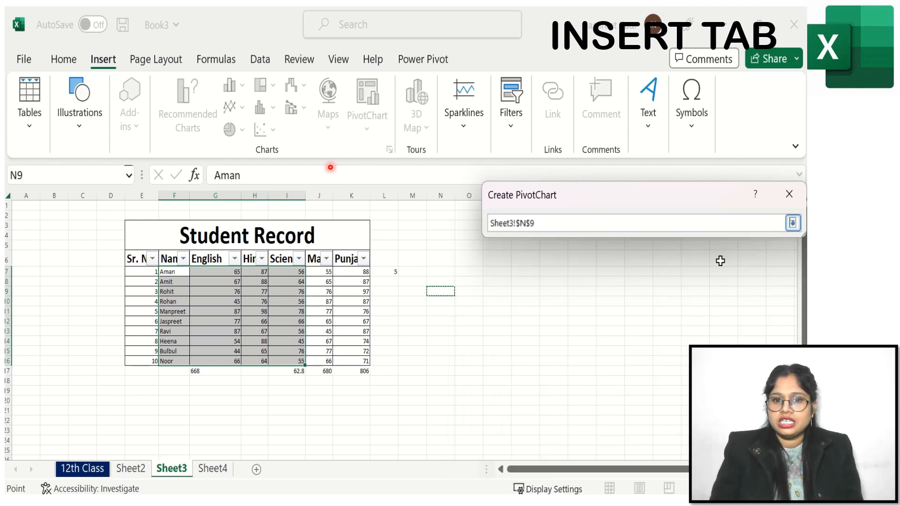
click(793, 224)
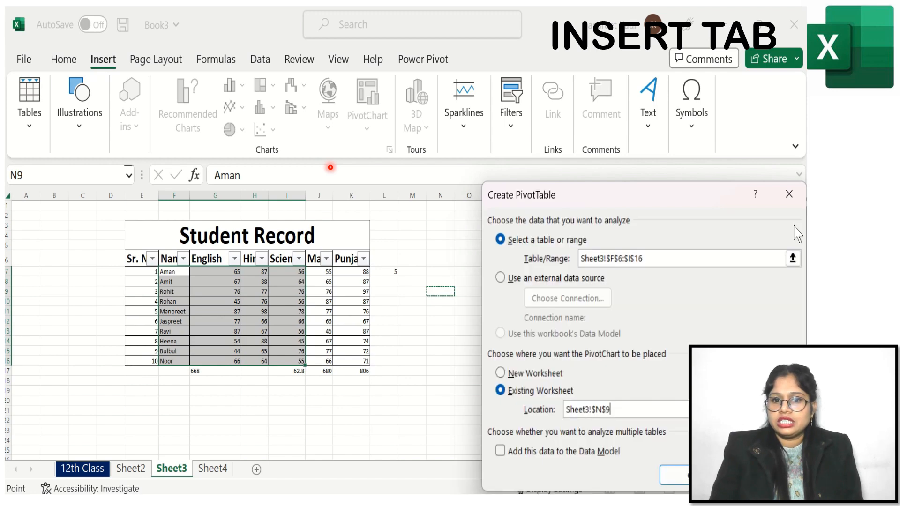
click(685, 477)
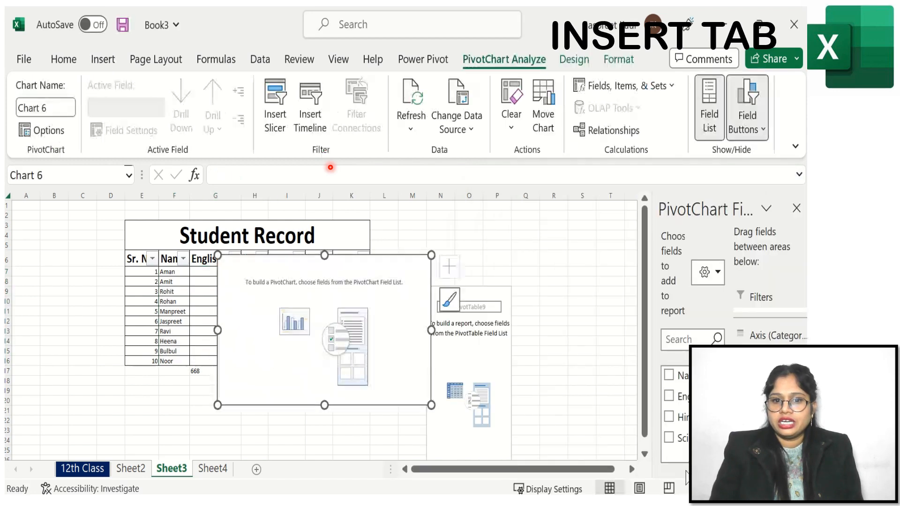
- Add the Name field to the PivotChart and move the chart up over the table
click(571, 290)
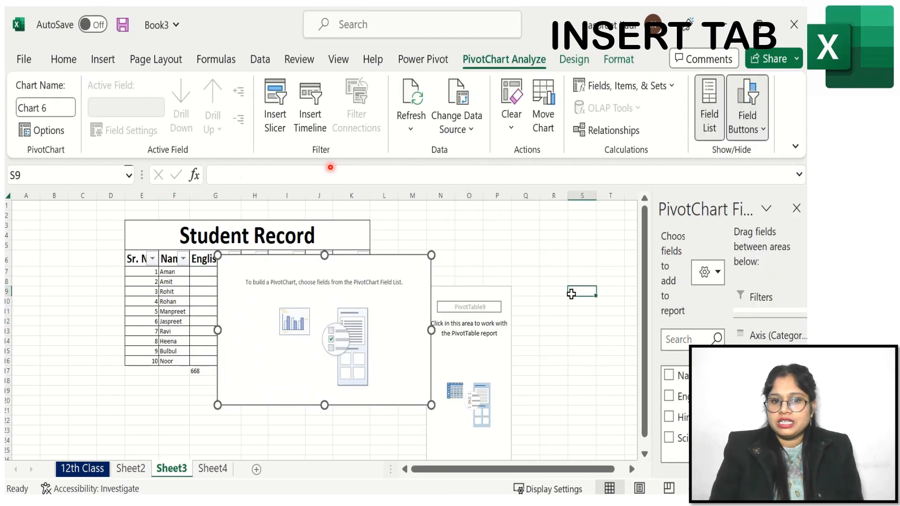
click(455, 364)
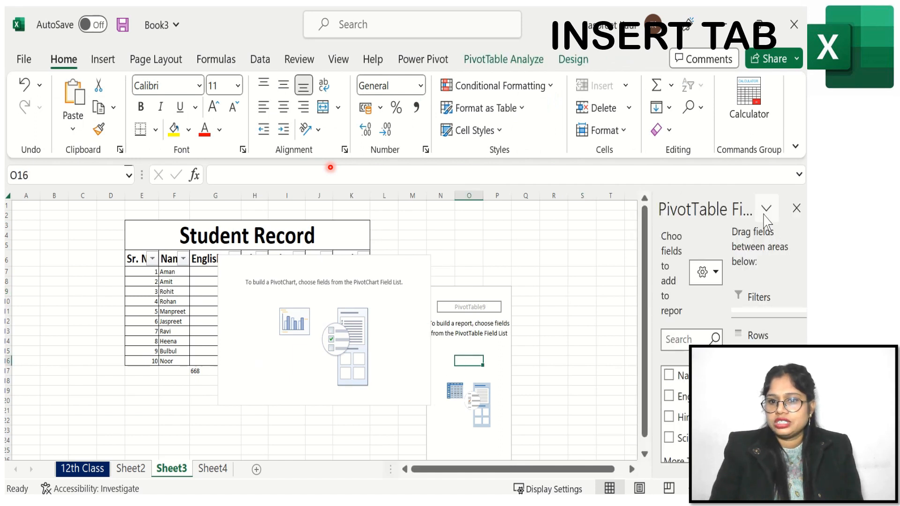
click(670, 375)
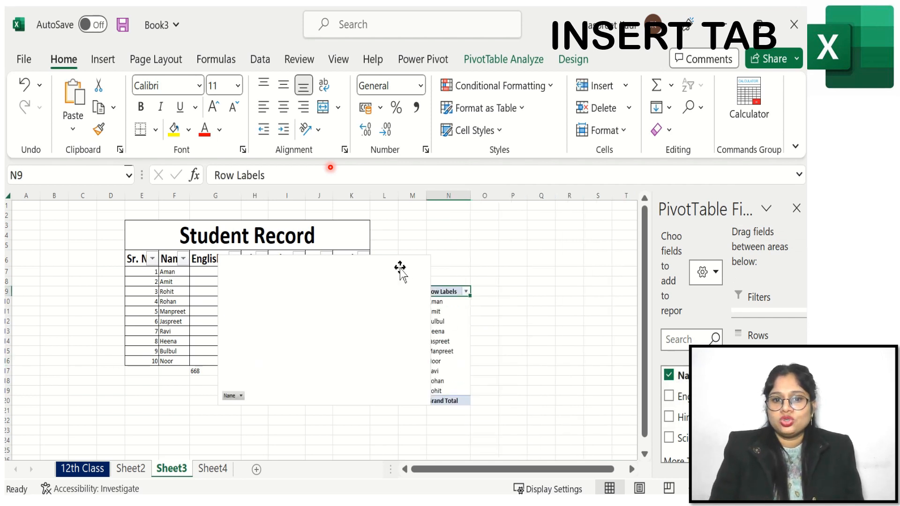
drag(398, 275, 353, 201)
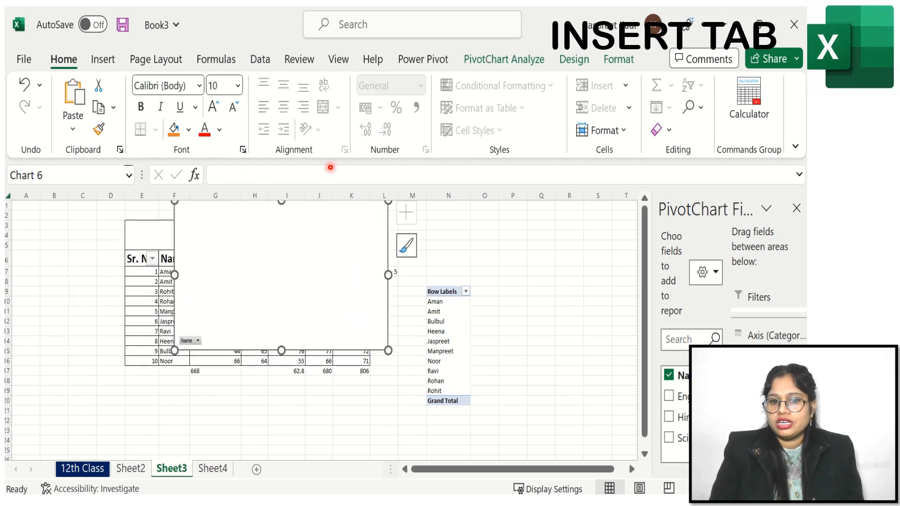
- Add the Science and Hindi fields to the PivotChart and close the PivotChart Fields pane
click(670, 438)
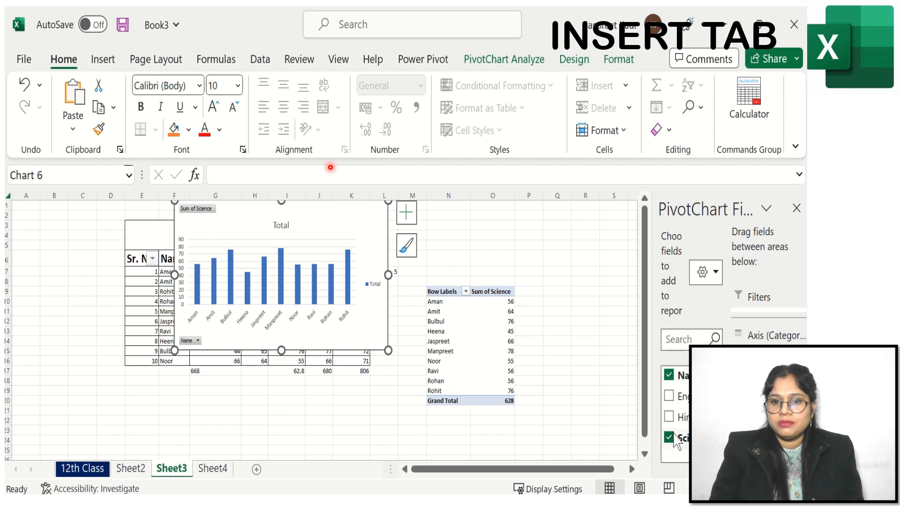
click(675, 418)
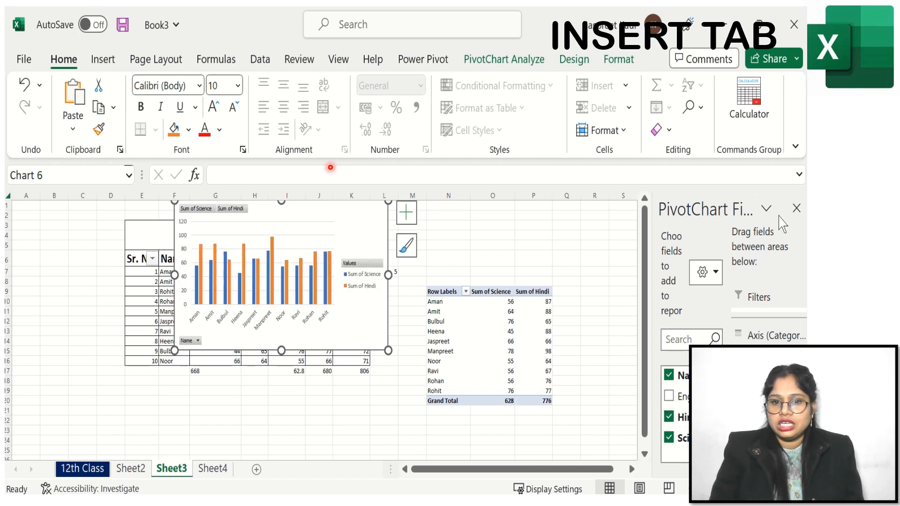
click(766, 208)
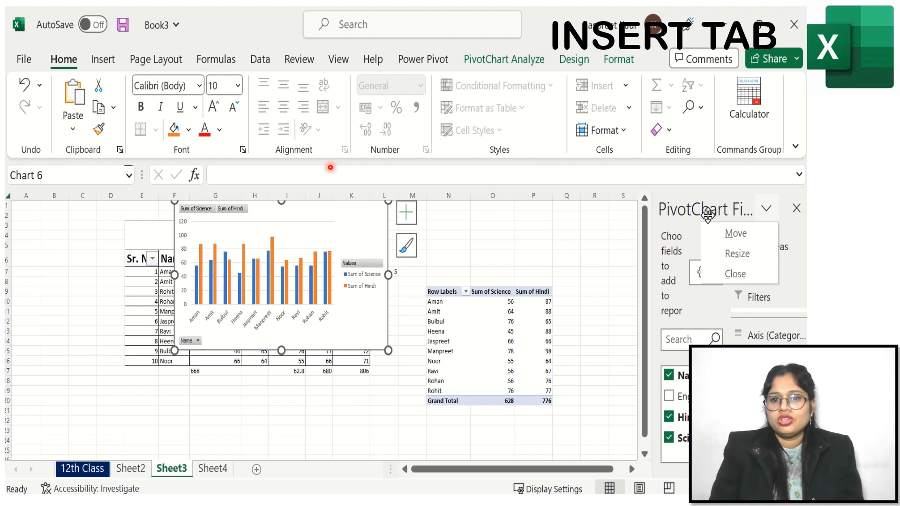
key(Escape)
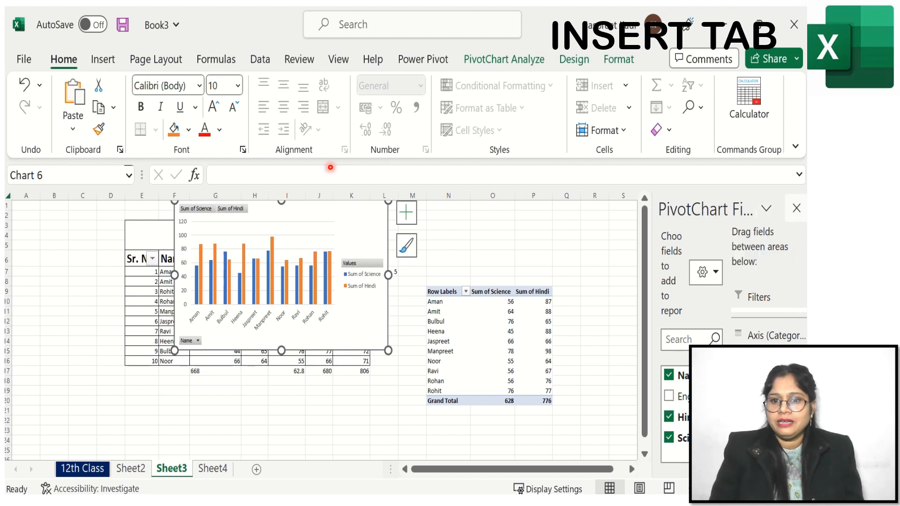
click(796, 209)
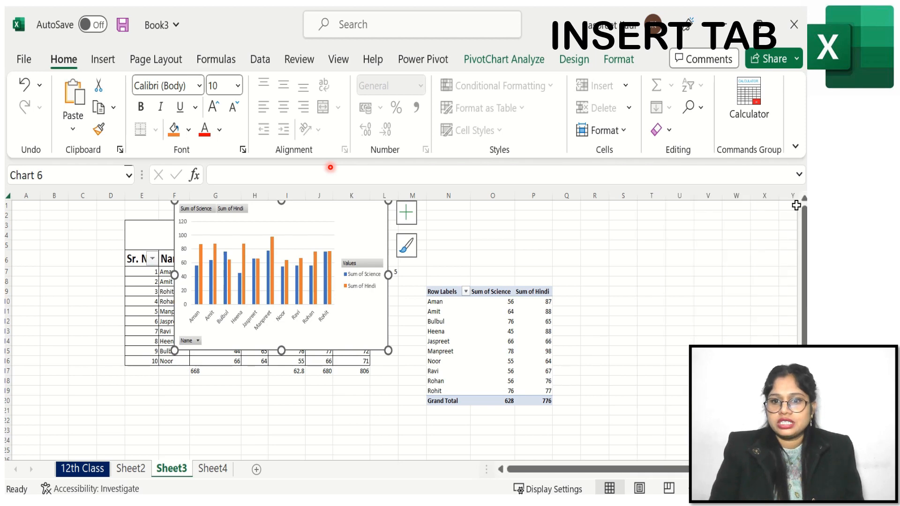
click(489, 319)
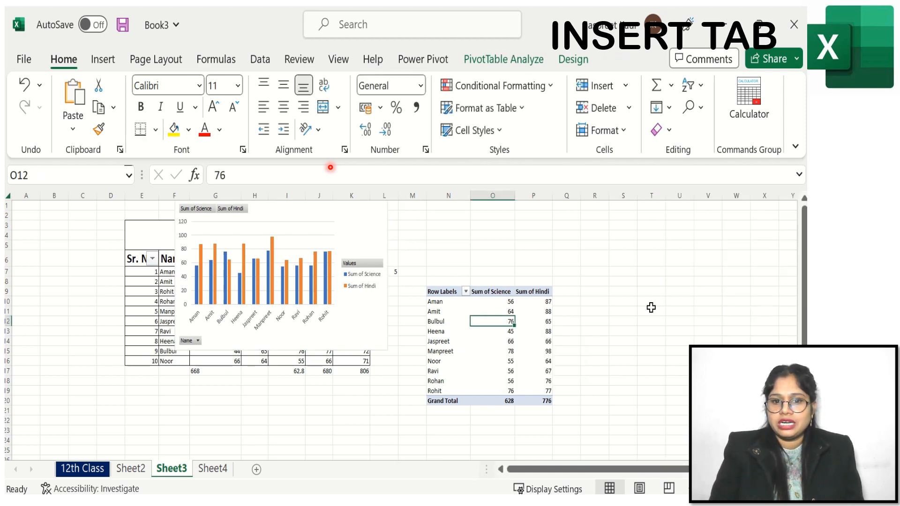
click(458, 326)
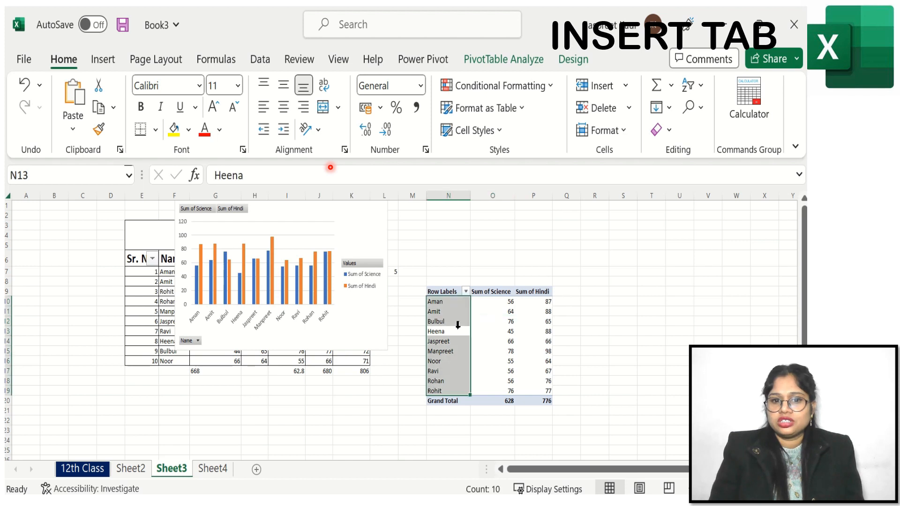
click(712, 308)
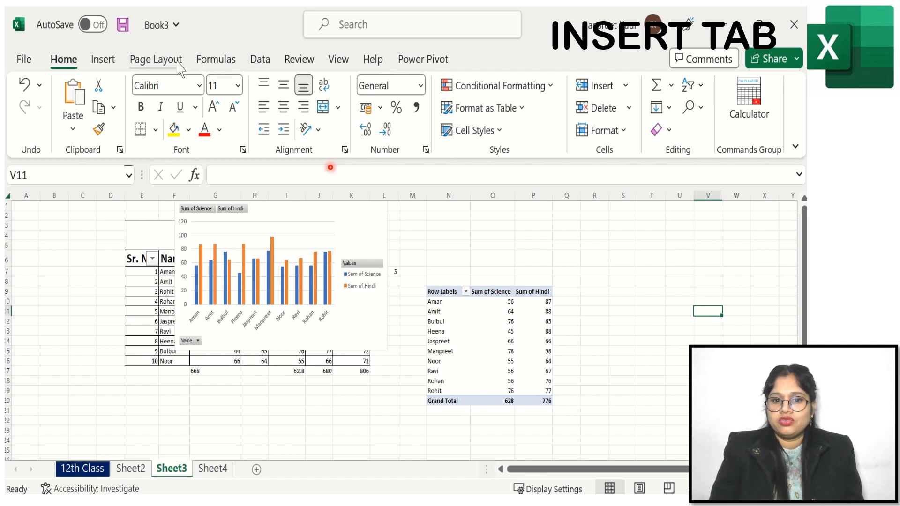
click(107, 59)
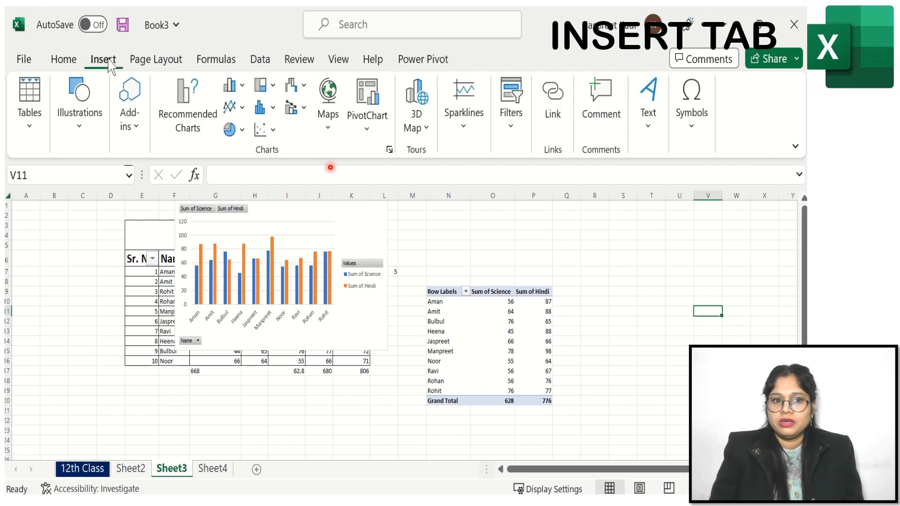
click(371, 124)
click(393, 159)
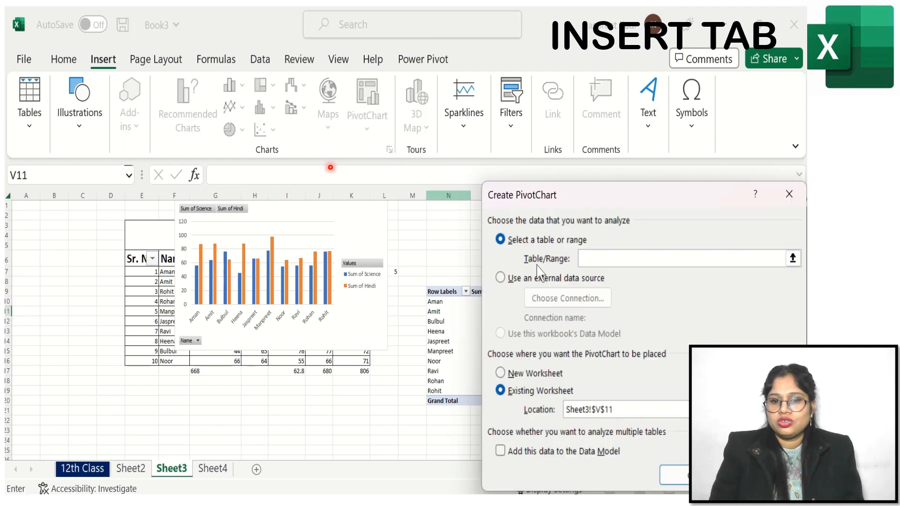
click(790, 195)
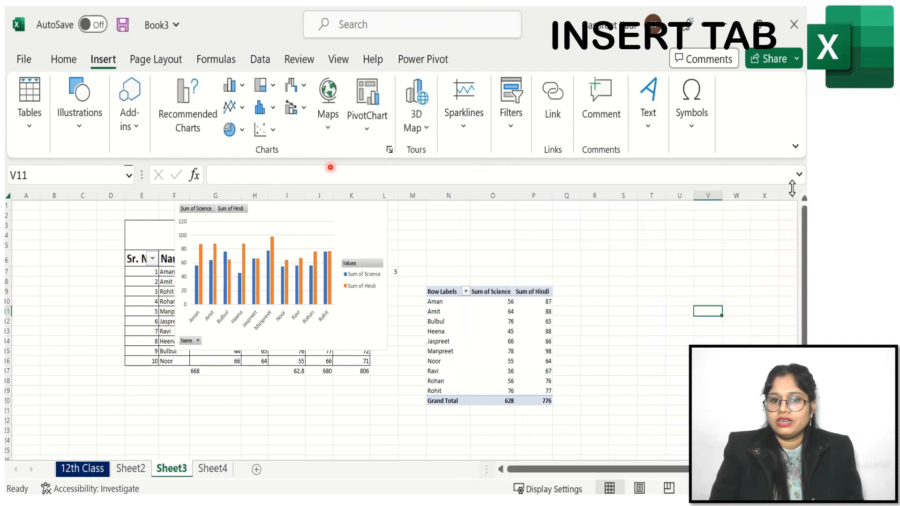
- Try inserting a Clustered Column PivotChart from the pivot table, then select an empty cell
click(466, 345)
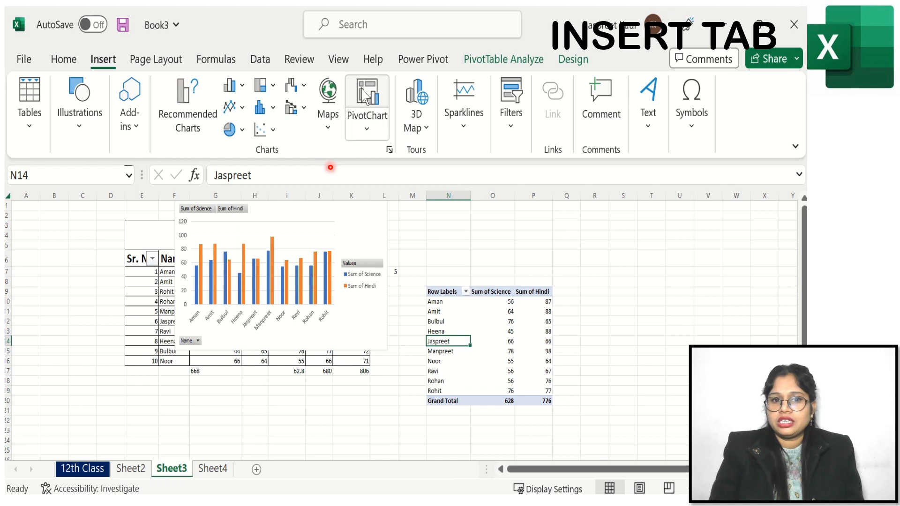
click(373, 135)
click(387, 158)
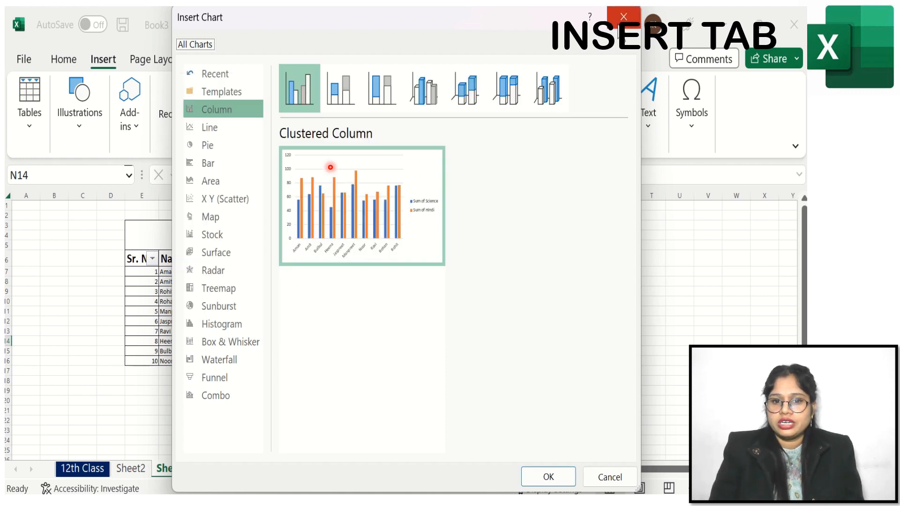
key(Return)
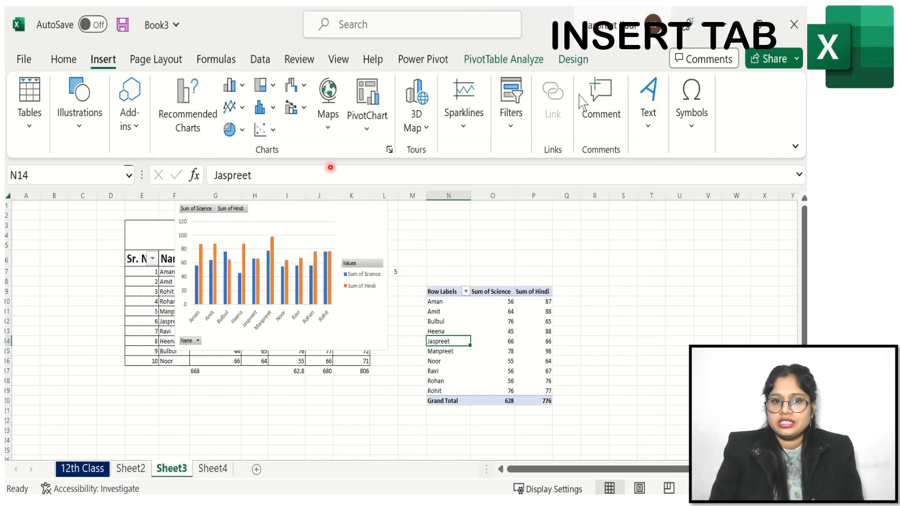
click(640, 302)
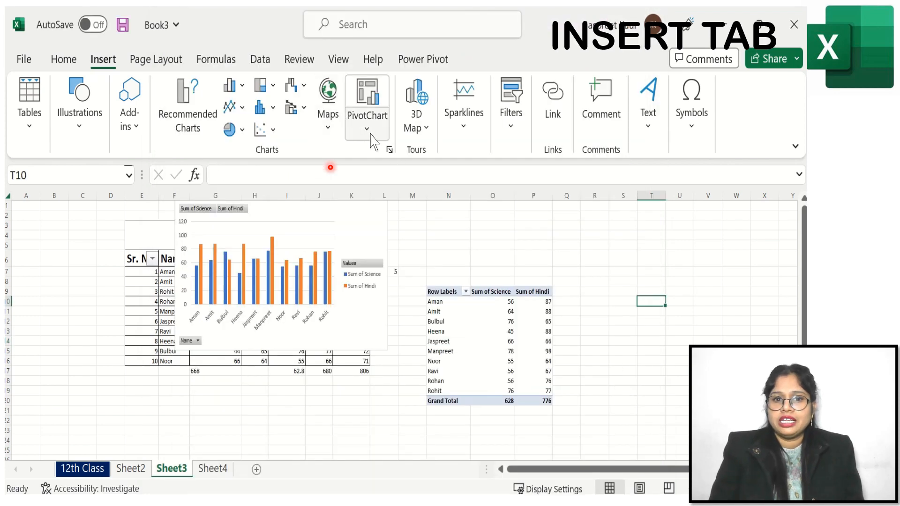
- Launch 3D Maps and rotate the globe with the navigation arrows and by dragging it
click(422, 128)
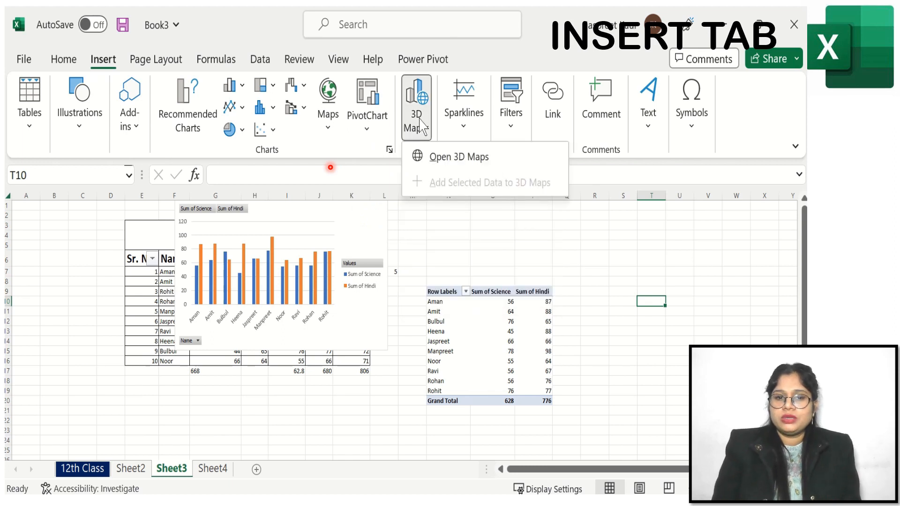
click(449, 165)
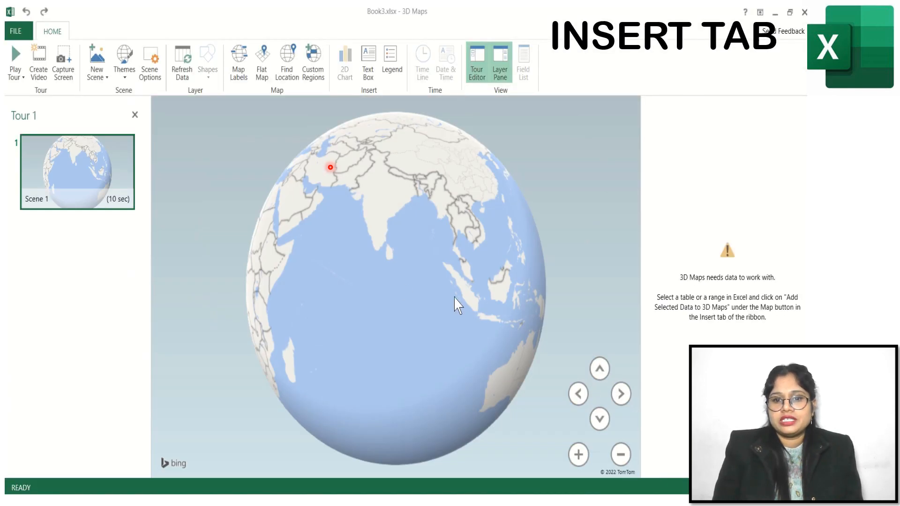
click(599, 419)
click(600, 370)
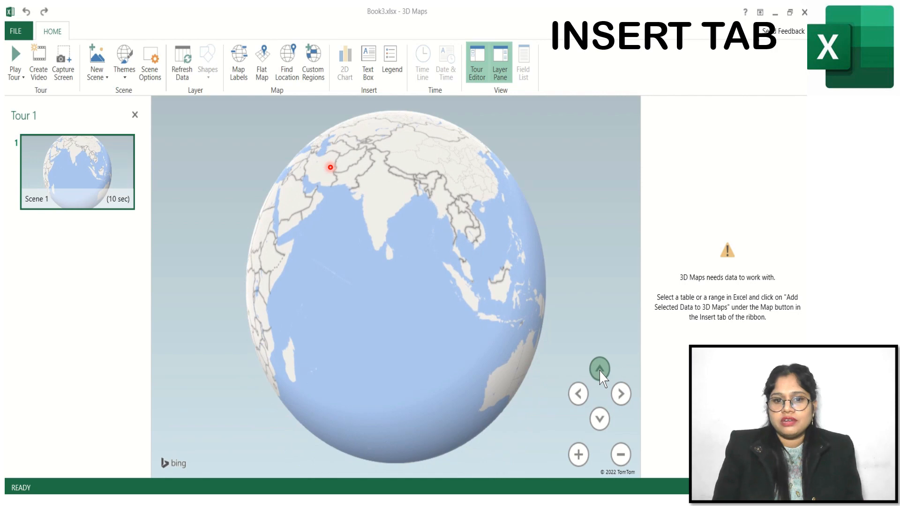
drag(372, 201, 426, 143)
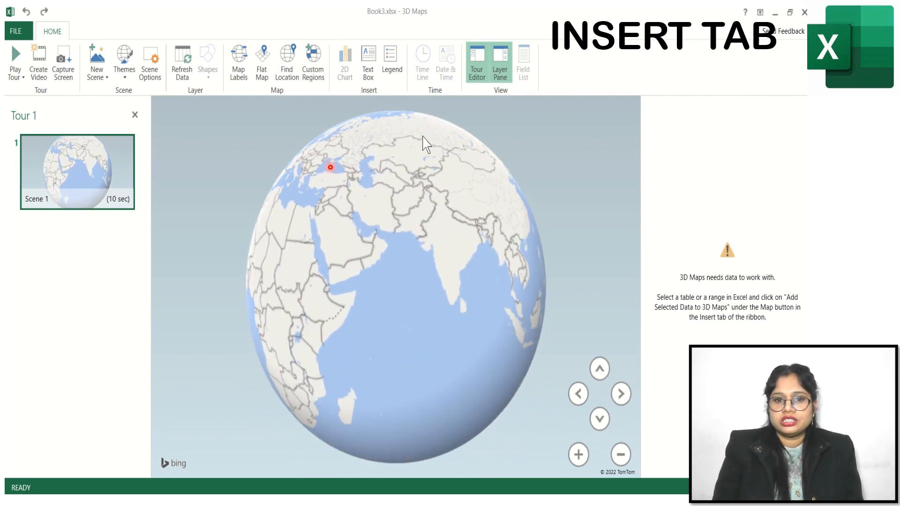